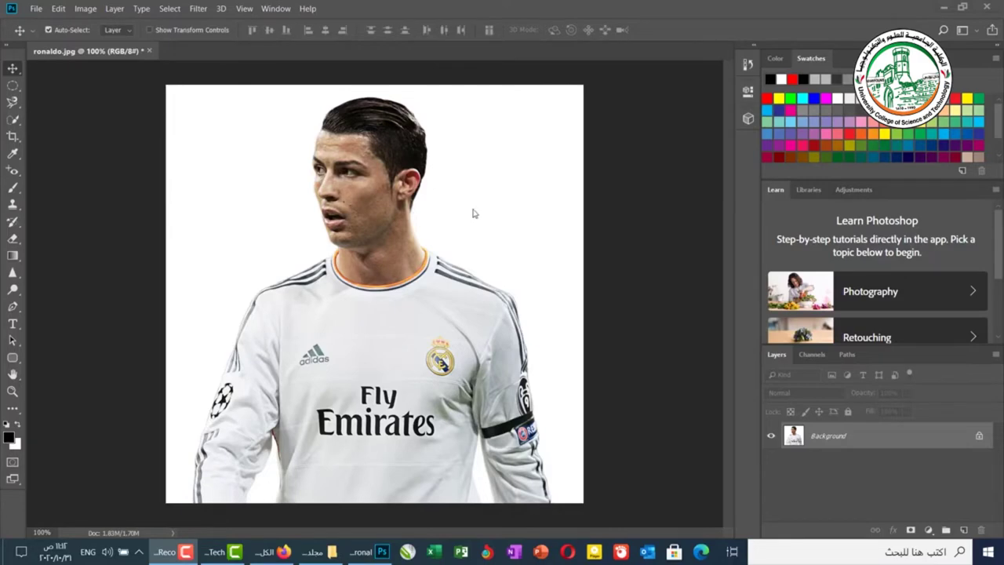
# Erase the player's whole head and neck down to the shirt collar on the Background layer with the Eraser tool
pyautogui.click(12, 238)
pyautogui.click(12, 238)
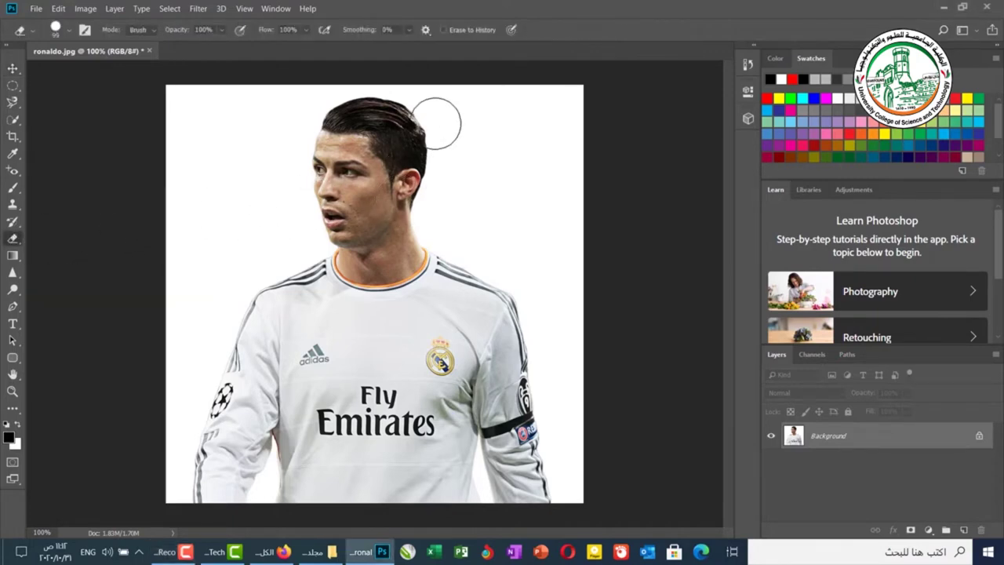
pyautogui.moveTo(404, 130)
pyautogui.mouseDown()
pyautogui.moveTo(302, 182)
pyautogui.moveTo(410, 89)
pyautogui.moveTo(319, 123)
pyautogui.moveTo(332, 177)
pyautogui.moveTo(430, 166)
pyautogui.moveTo(337, 199)
pyautogui.moveTo(330, 237)
pyautogui.moveTo(338, 224)
pyautogui.moveTo(402, 237)
pyautogui.moveTo(354, 235)
pyautogui.moveTo(394, 252)
pyautogui.moveTo(364, 254)
pyautogui.mouseUp()
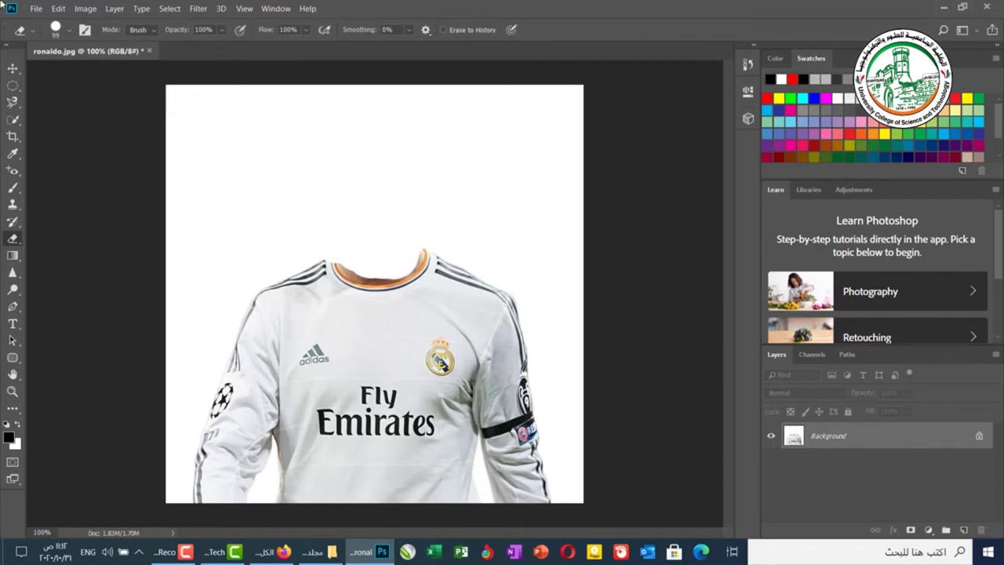
# Save the headless image in Photoshop (PSD) format as ronaldo10 in the Masking folder
pyautogui.click(40, 10)
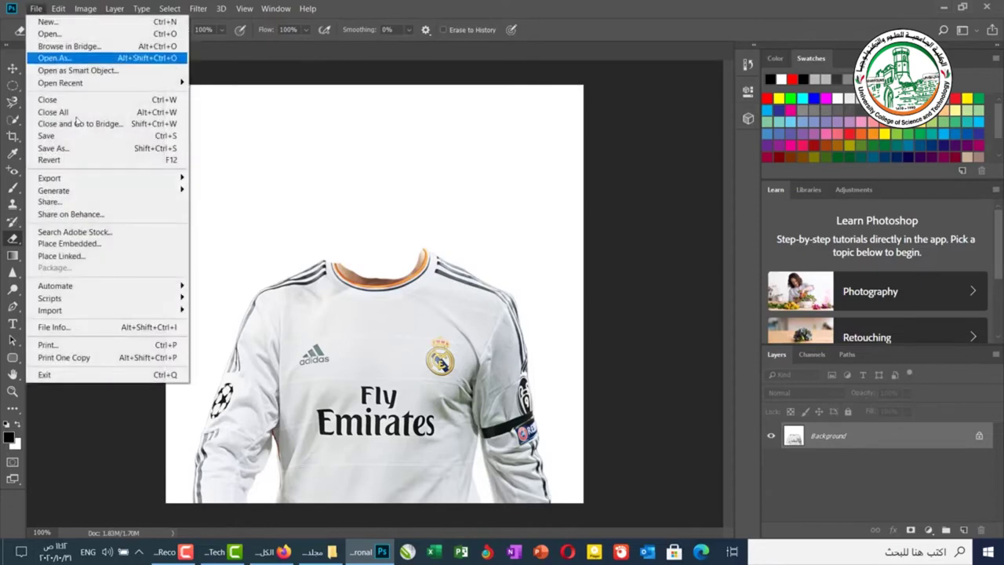
pyautogui.click(90, 151)
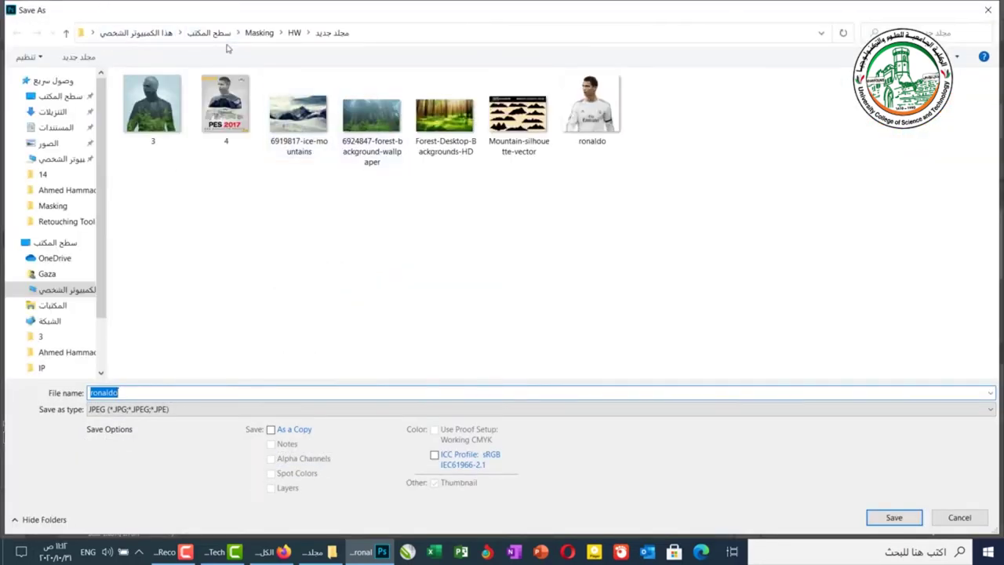
pyautogui.click(259, 33)
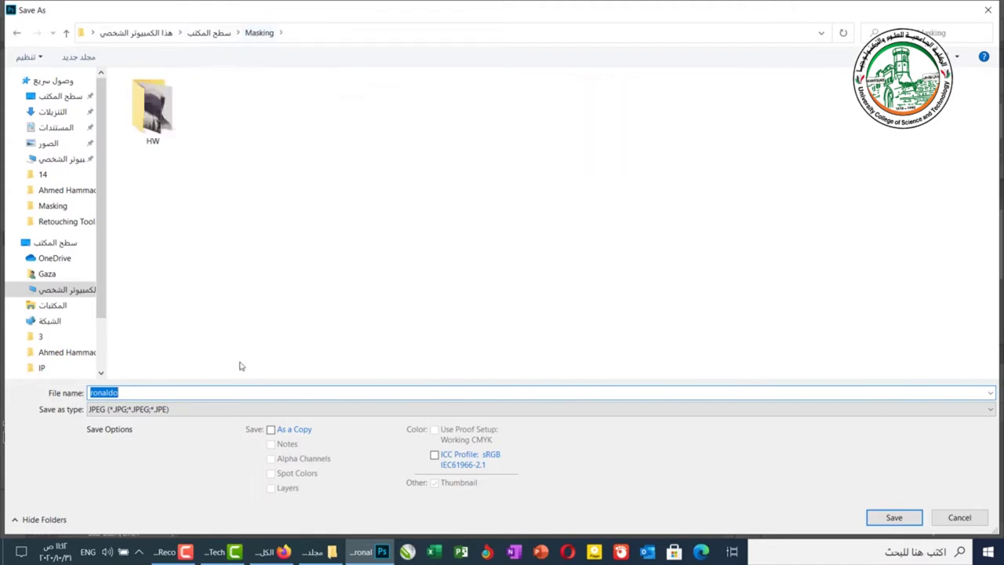
pyautogui.click(203, 410)
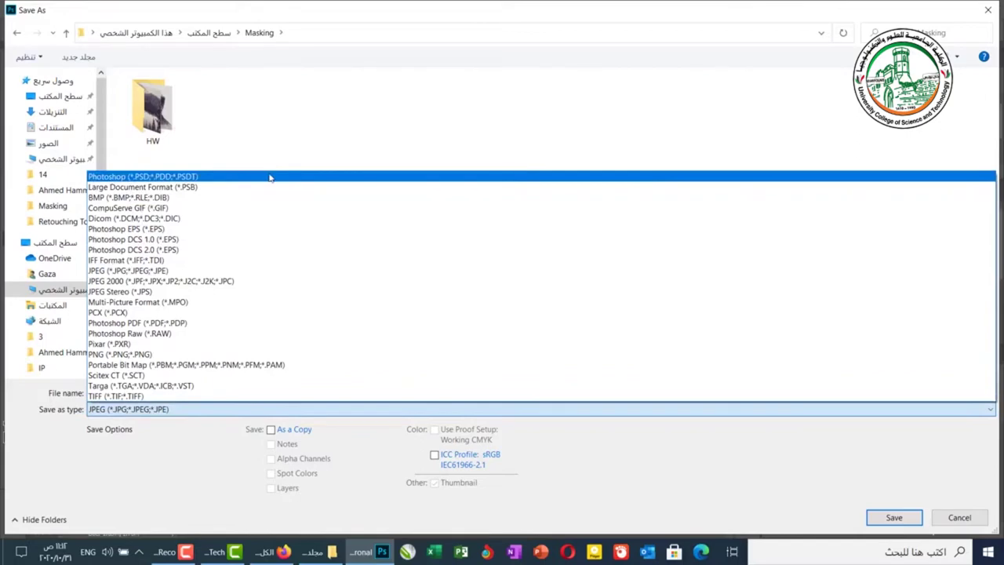
pyautogui.click(272, 178)
pyautogui.click(218, 394)
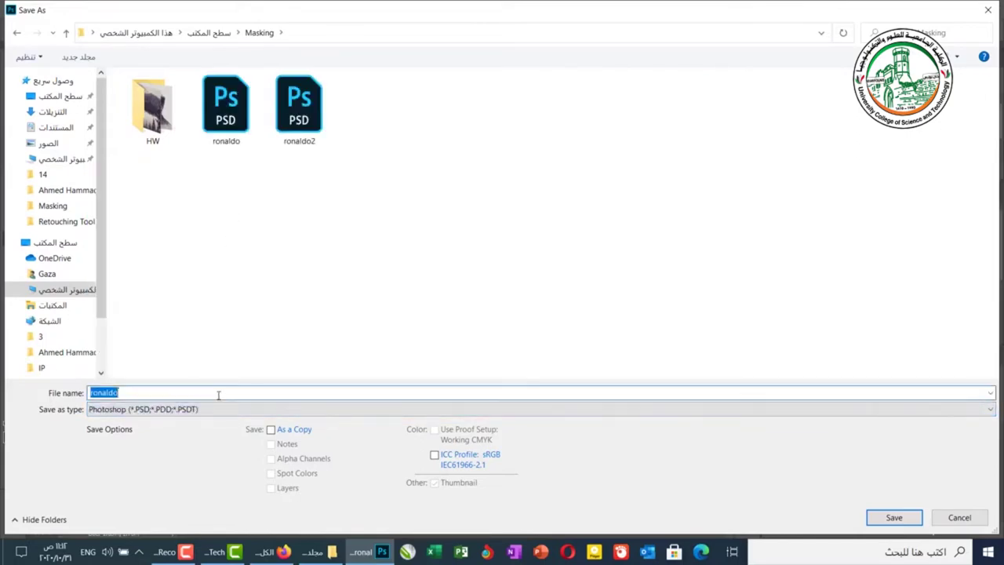
pyautogui.click(218, 394)
pyautogui.write('33')
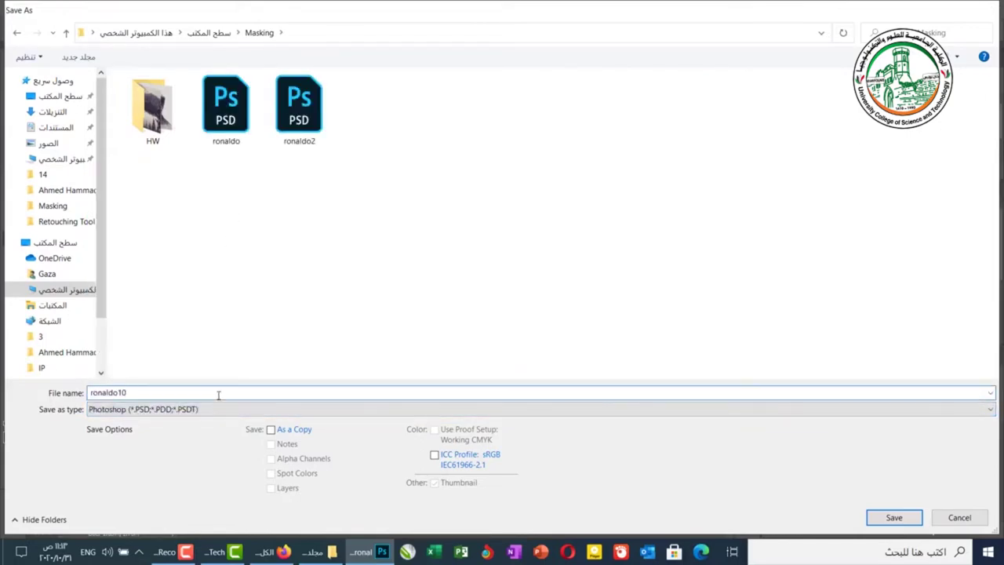
pyautogui.press('Return')
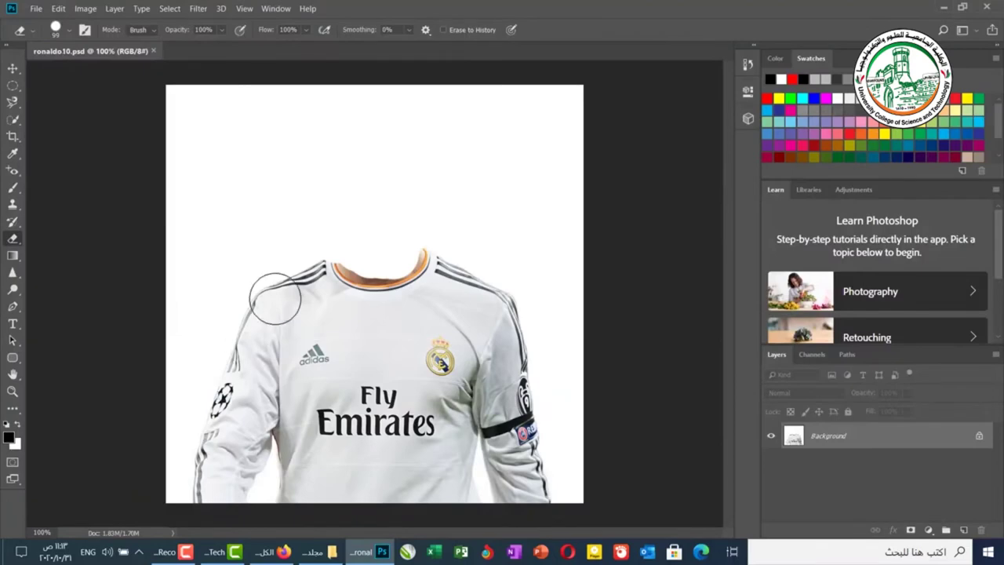
# Close Photoshop and reopen the ronaldo10 PSD file from the Masking folder in File Explorer
pyautogui.click(986, 7)
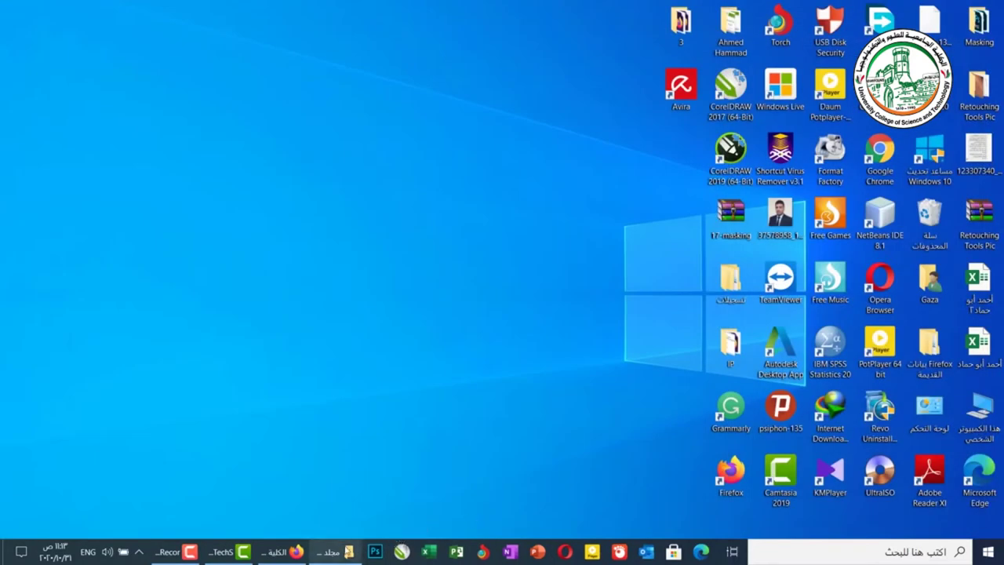
pyautogui.click(333, 551)
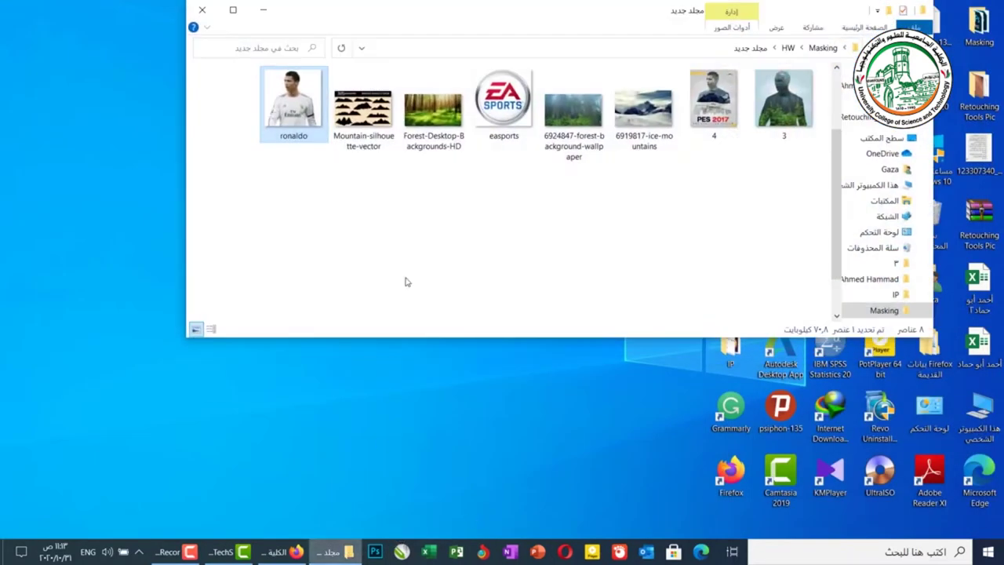
pyautogui.click(822, 48)
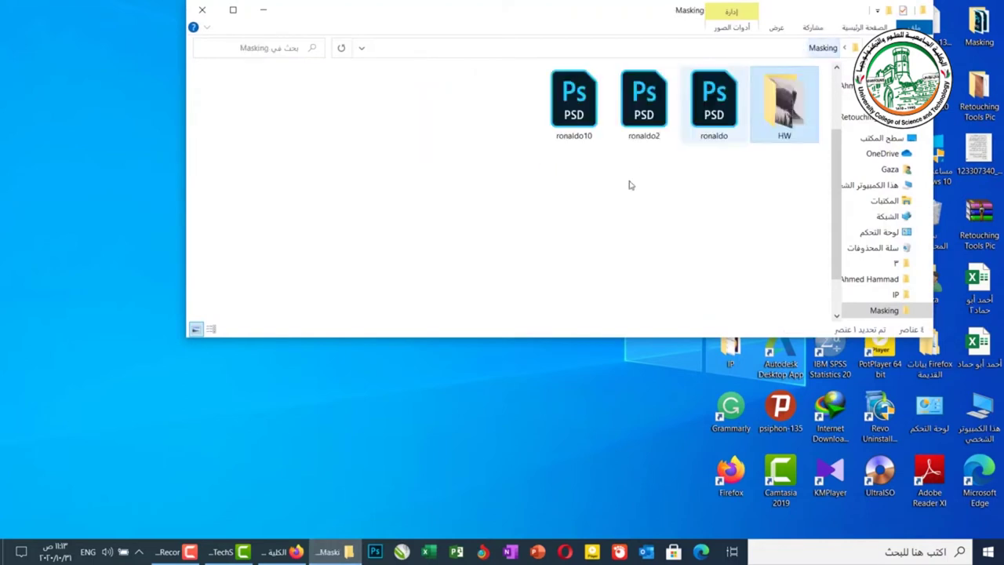
pyautogui.doubleClick(575, 135)
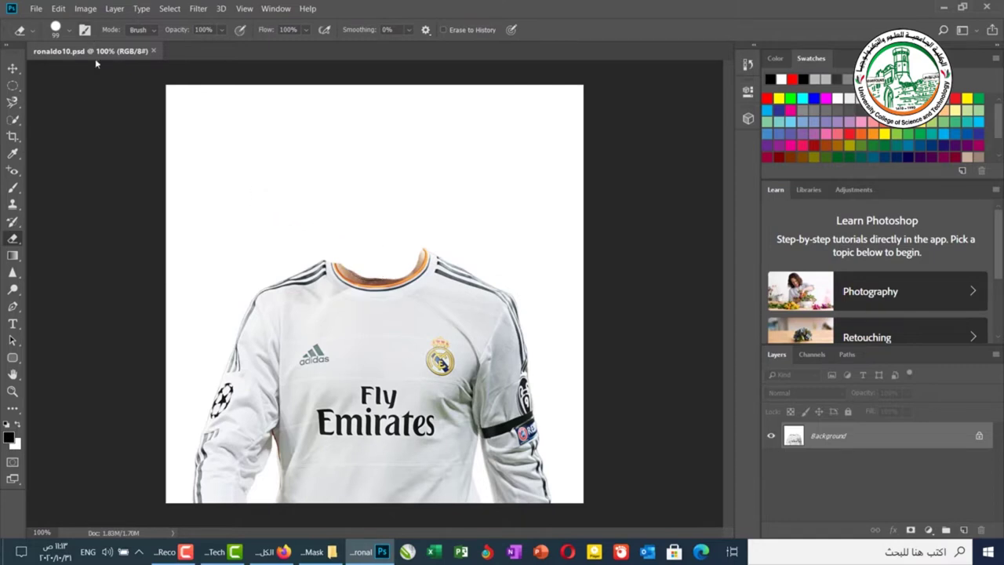
# Close ronaldo10.psd and open the original ronaldo image from the مجلد جديد folder inside Masking > HW
pyautogui.click(154, 51)
pyautogui.click(314, 552)
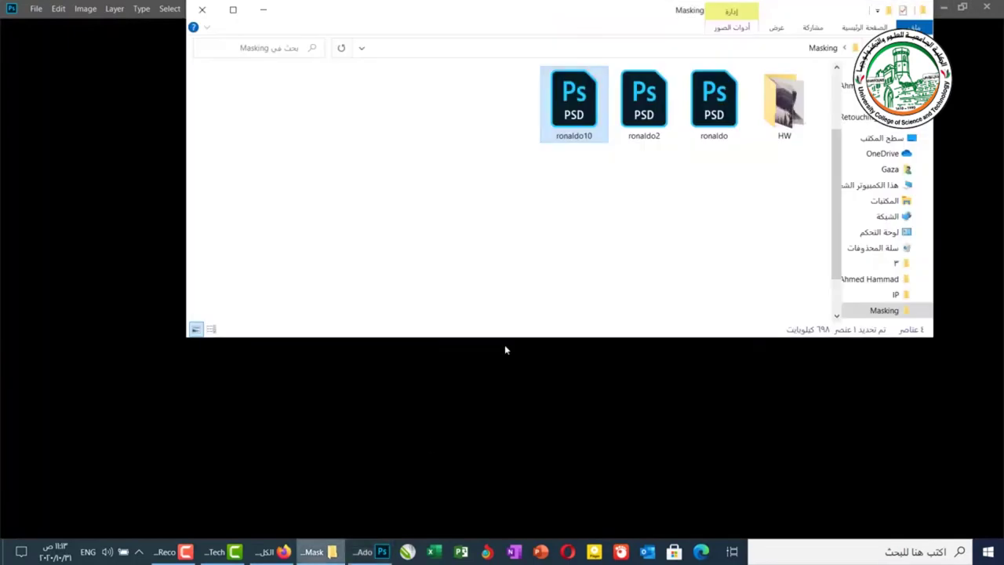
pyautogui.click(782, 110)
pyautogui.doubleClick(782, 110)
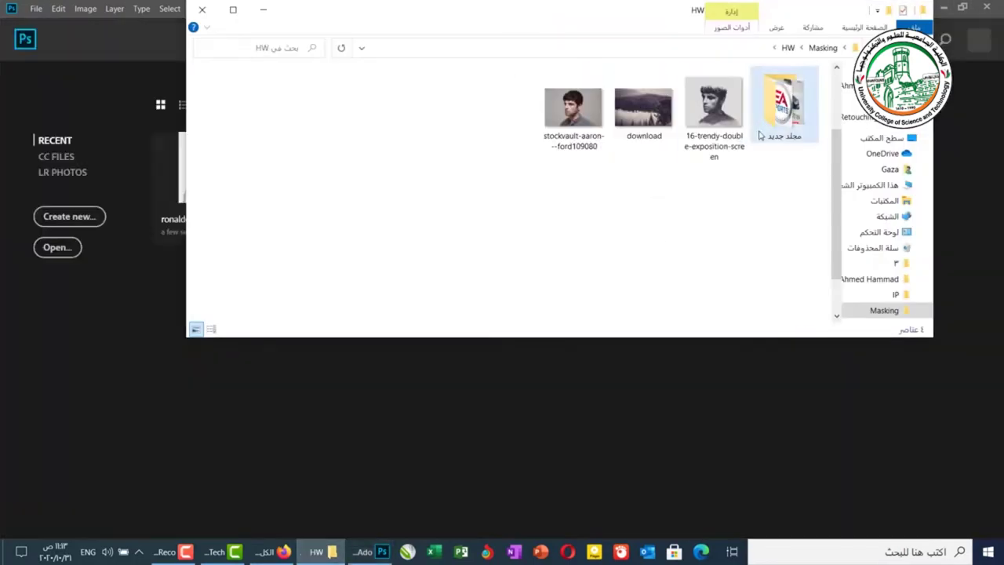
pyautogui.doubleClick(781, 102)
pyautogui.moveTo(279, 141); pyautogui.dragTo(313, 403)
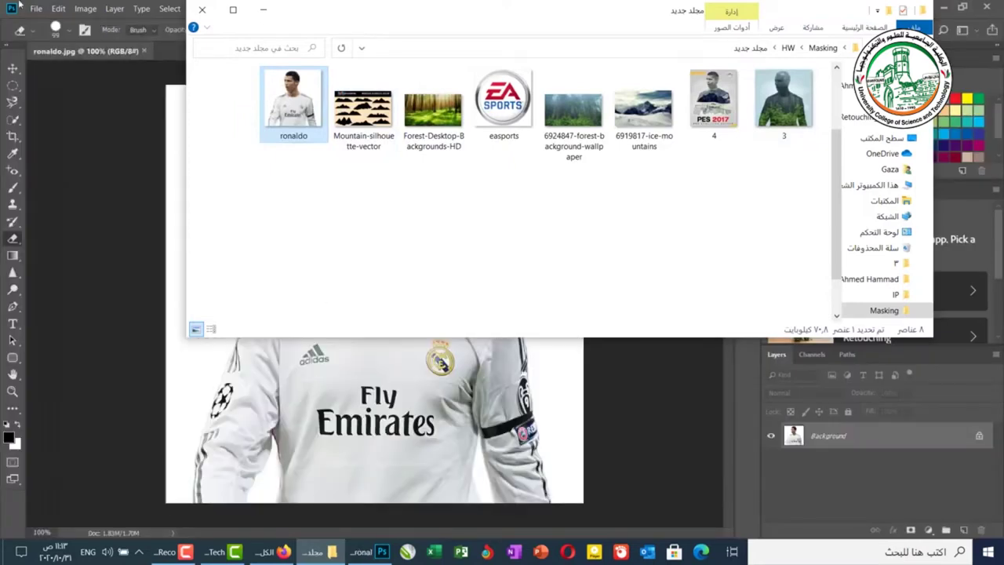
pyautogui.click(264, 11)
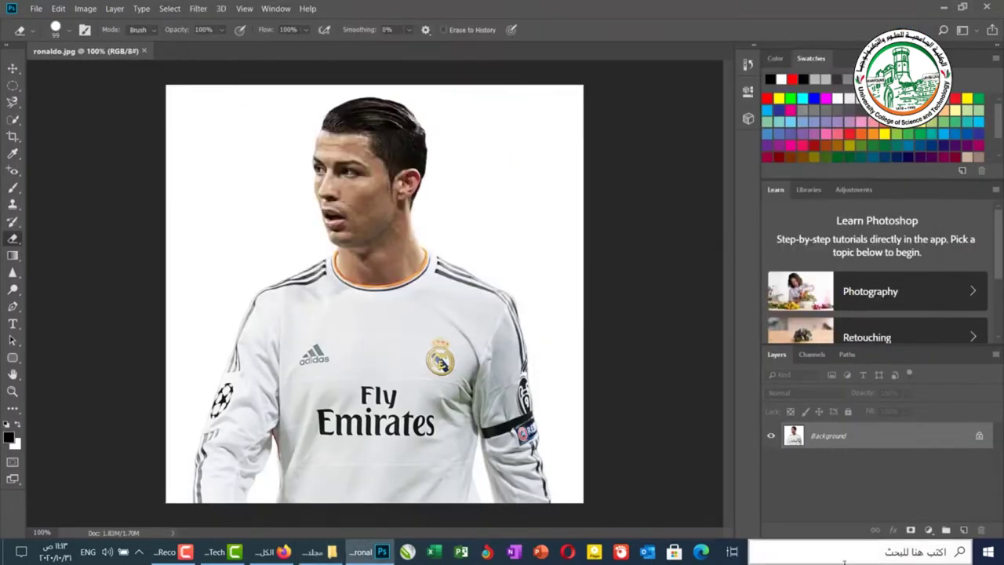
# Convert the Background layer to a smart object, try the Eraser tool on it, and accept rasterizing it
pyautogui.rightClick(829, 438)
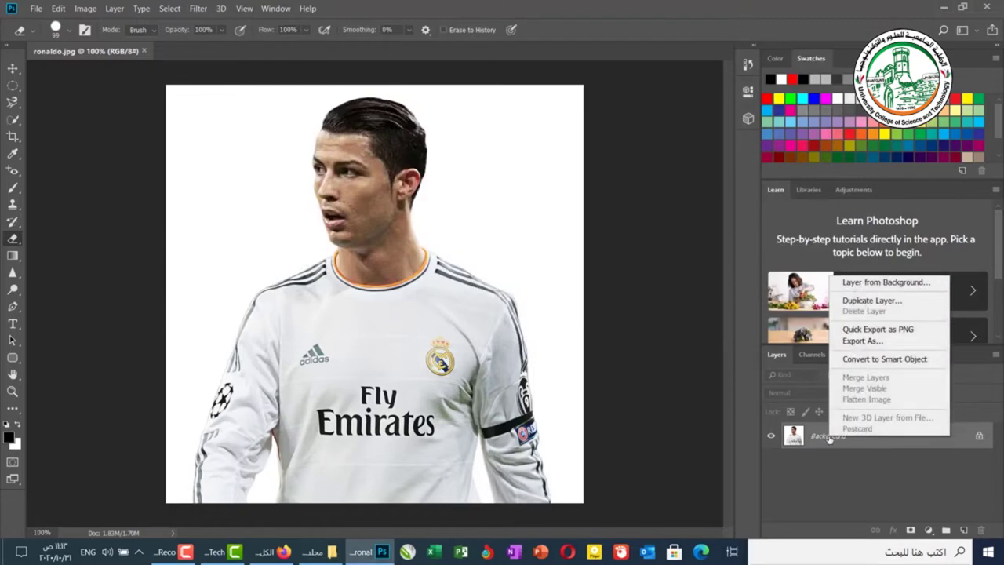
pyautogui.click(895, 359)
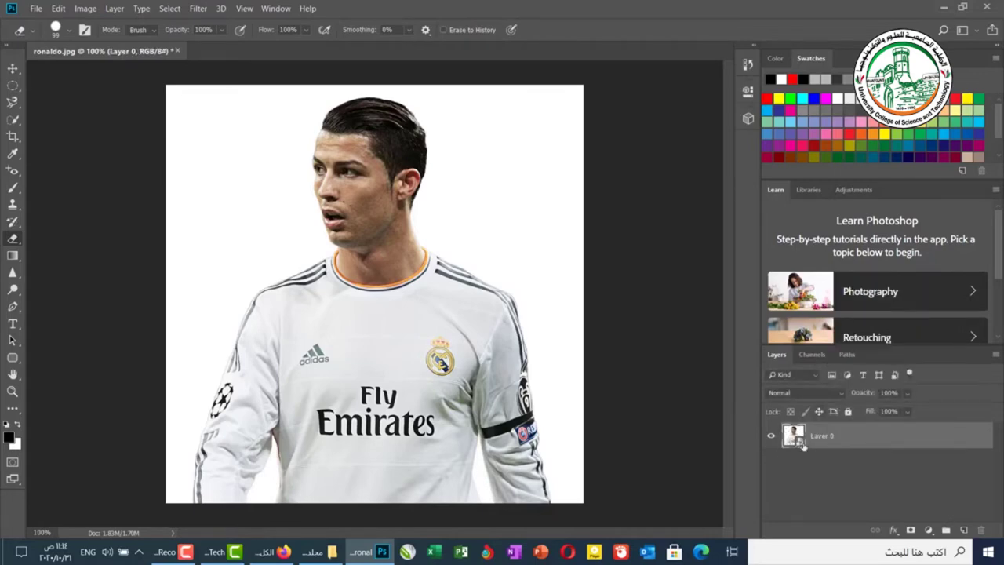
pyautogui.click(13, 239)
pyautogui.click(15, 240)
pyautogui.click(306, 239)
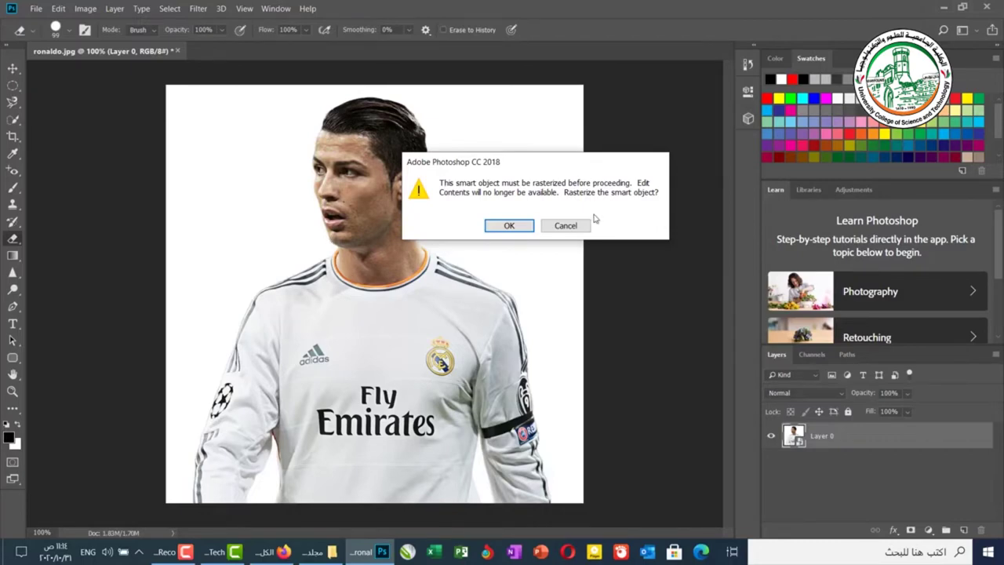
pyautogui.click(494, 226)
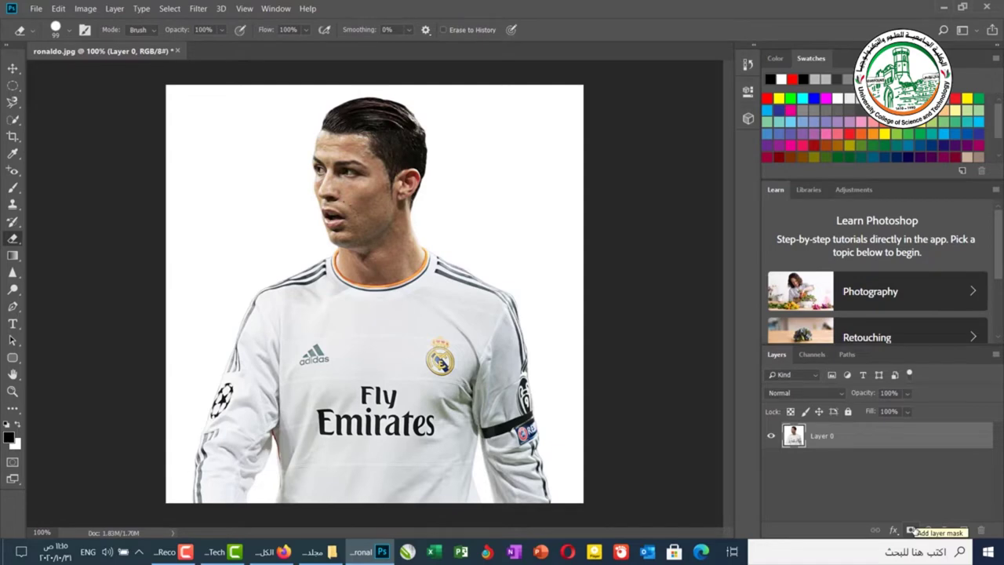
# Add a layer mask to Layer 0 and set the foreground colour to black (000000) and the background colour to white (ffffff)
pyautogui.click(911, 530)
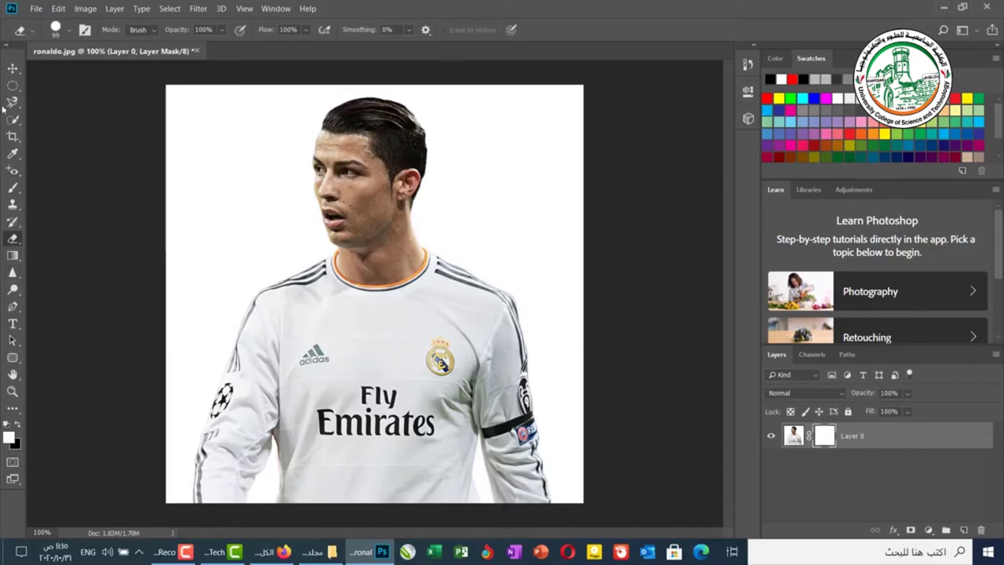
pyautogui.click(13, 69)
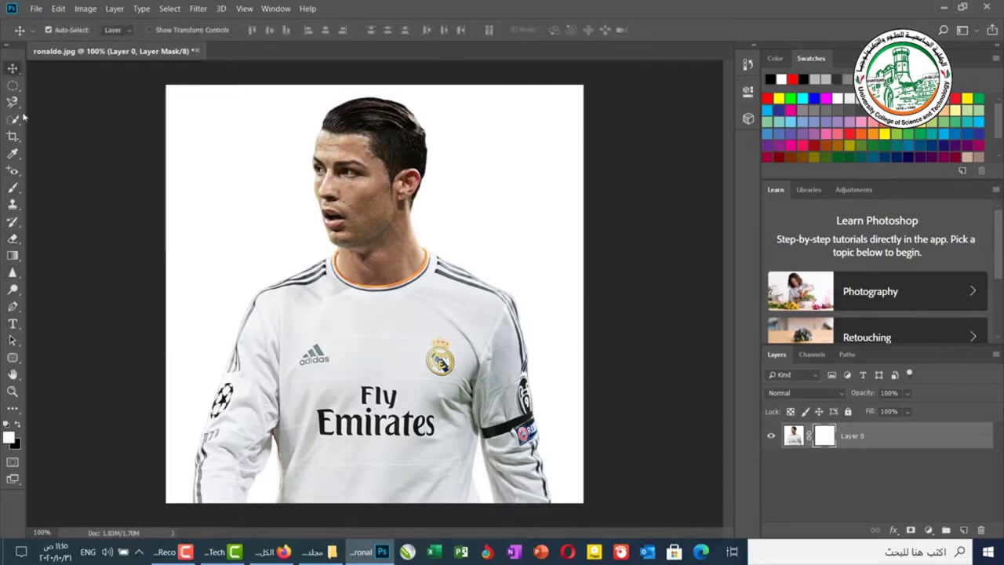
pyautogui.click(18, 424)
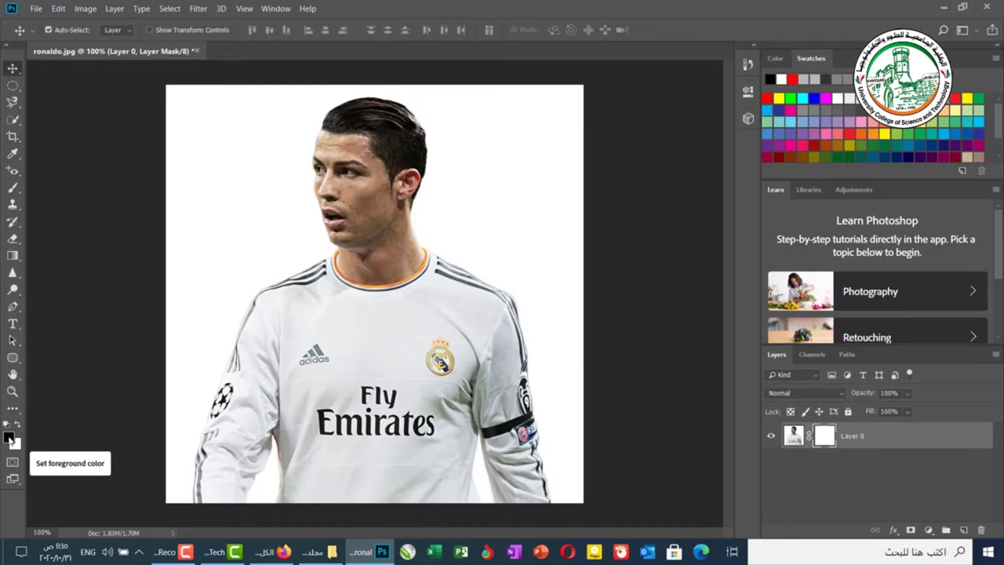
pyautogui.click(10, 438)
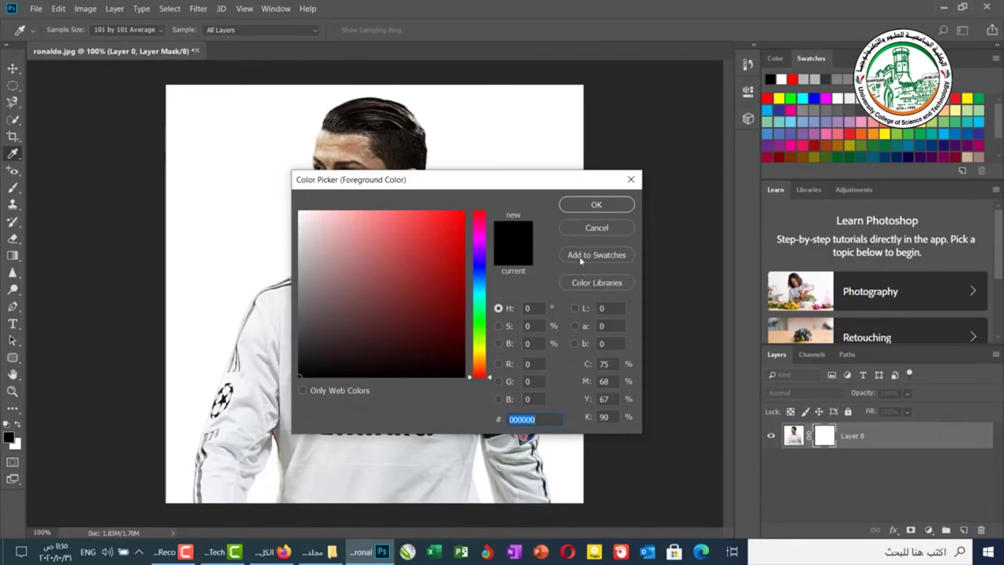
pyautogui.click(594, 205)
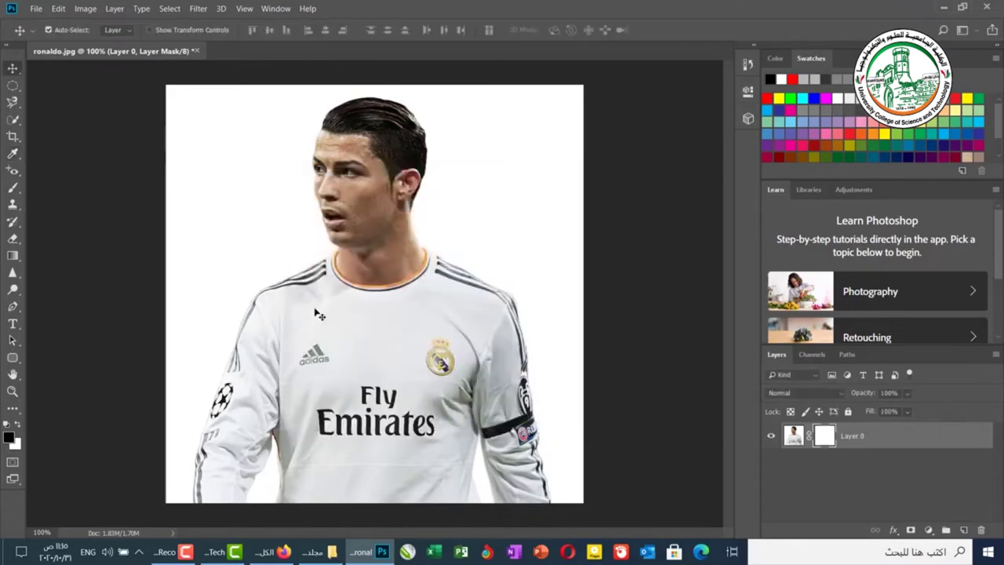
pyautogui.click(15, 444)
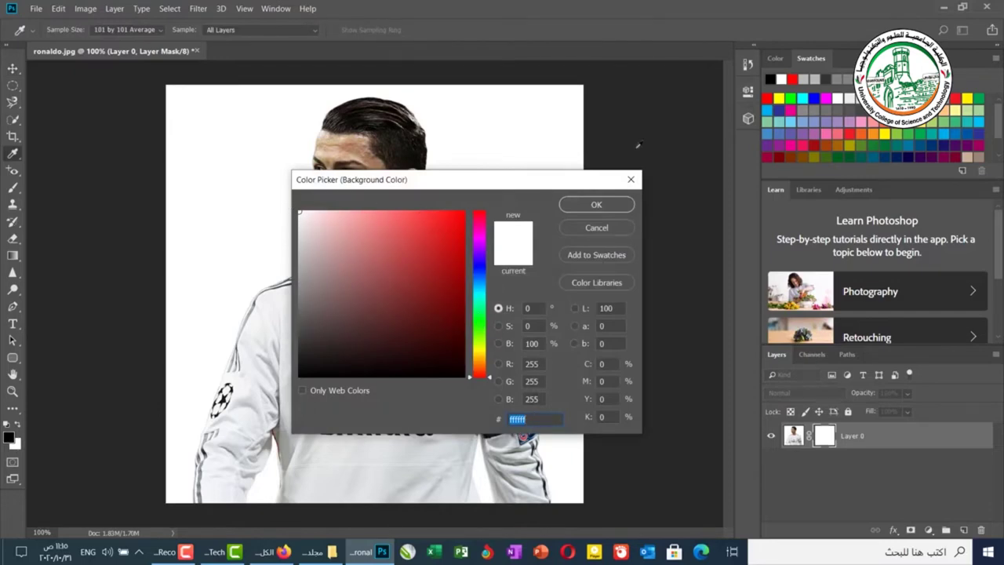
pyautogui.click(599, 204)
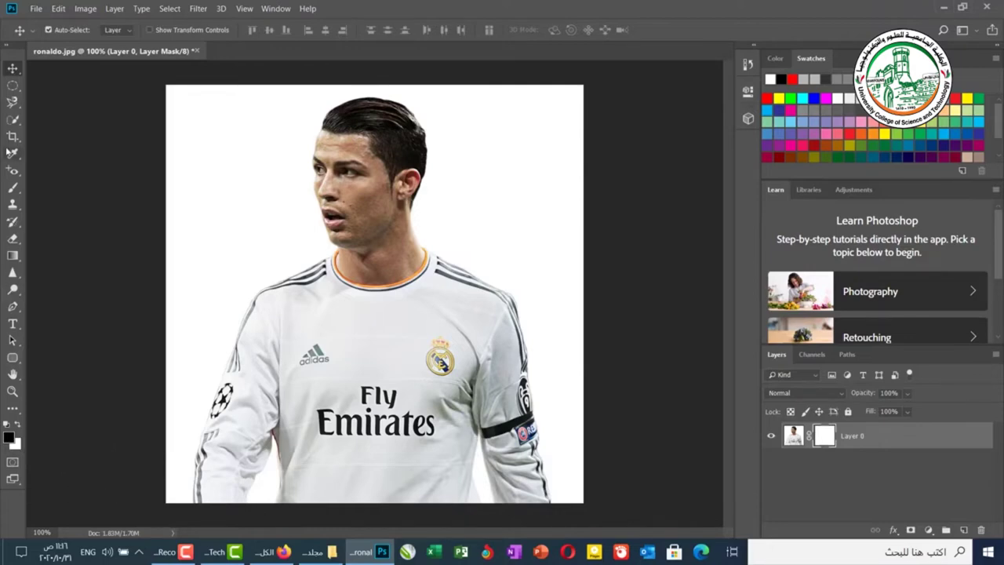
# Paint black on the layer mask with the Brush tool to hide the player's head and neck
pyautogui.click(12, 188)
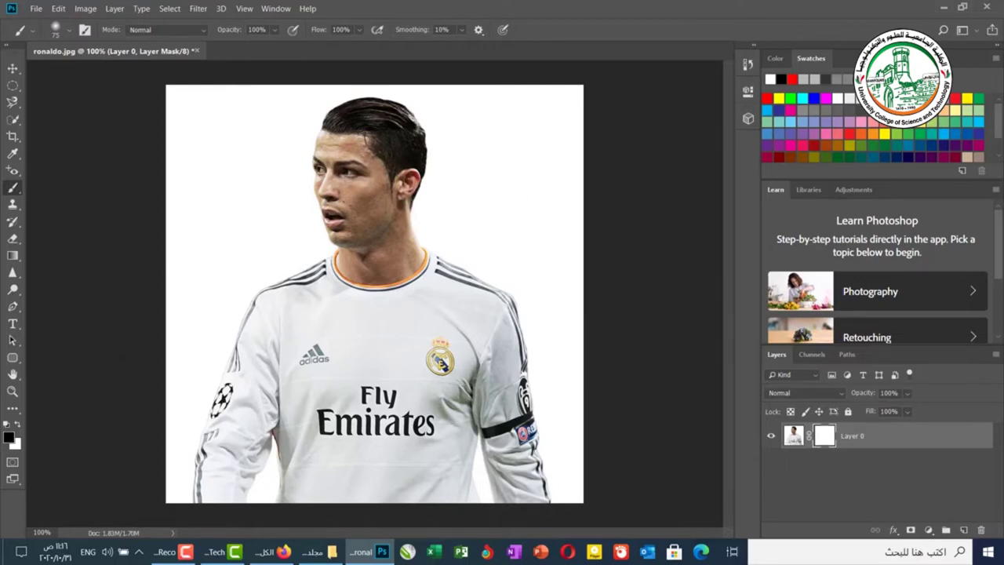
pyautogui.moveTo(399, 116)
pyautogui.mouseDown()
pyautogui.moveTo(329, 134)
pyautogui.moveTo(355, 88)
pyautogui.moveTo(409, 98)
pyautogui.moveTo(338, 114)
pyautogui.moveTo(357, 101)
pyautogui.mouseUp()
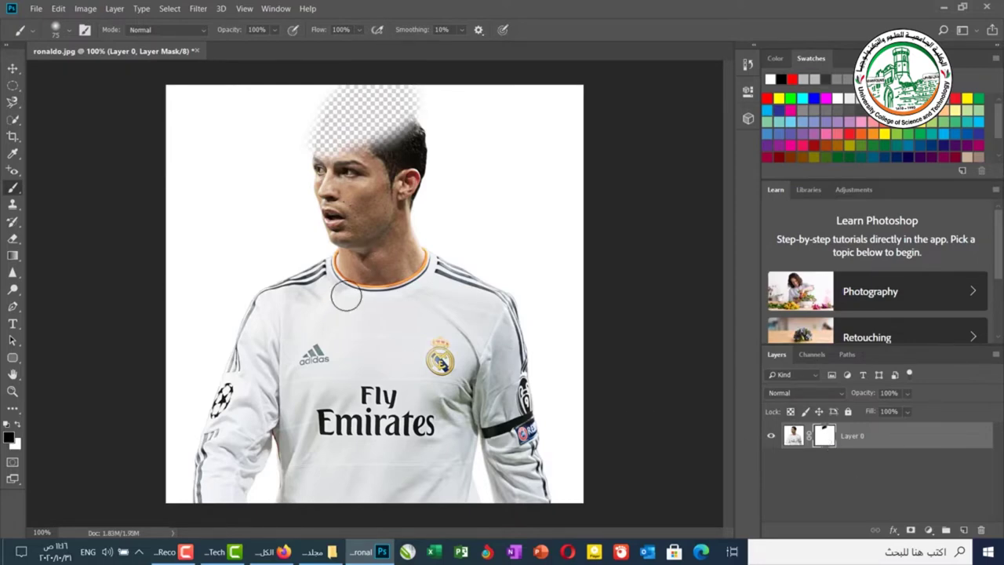
pyautogui.moveTo(424, 89)
pyautogui.mouseDown()
pyautogui.moveTo(252, 218)
pyautogui.moveTo(324, 185)
pyautogui.moveTo(378, 123)
pyautogui.moveTo(198, 159)
pyautogui.moveTo(334, 159)
pyautogui.moveTo(327, 170)
pyautogui.moveTo(424, 132)
pyautogui.moveTo(398, 269)
pyautogui.moveTo(414, 251)
pyautogui.moveTo(351, 267)
pyautogui.moveTo(323, 220)
pyautogui.moveTo(341, 192)
pyautogui.moveTo(399, 165)
pyautogui.moveTo(364, 234)
pyautogui.moveTo(337, 210)
pyautogui.moveTo(409, 164)
pyautogui.moveTo(370, 225)
pyautogui.moveTo(367, 199)
pyautogui.moveTo(366, 249)
pyautogui.moveTo(410, 212)
pyautogui.mouseUp()
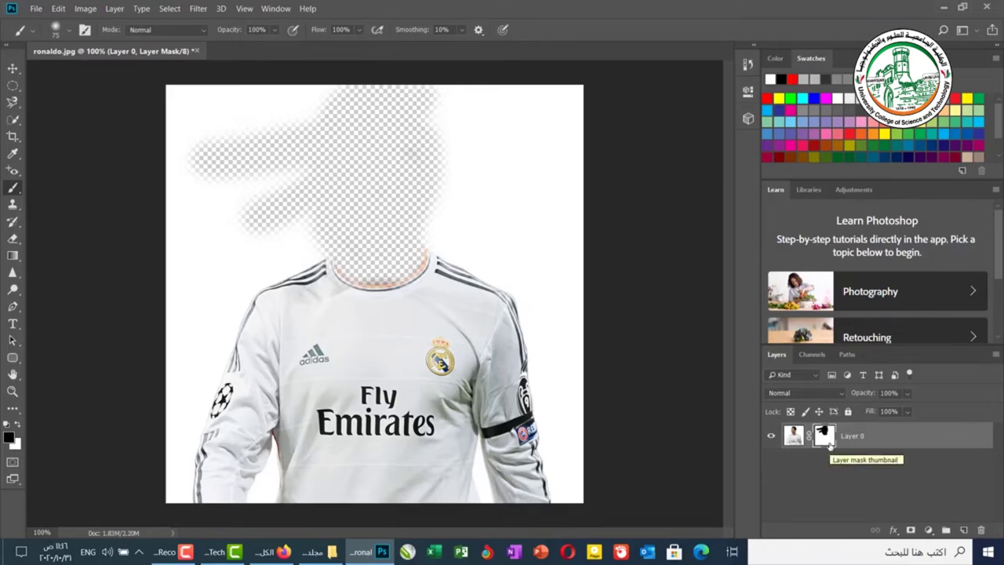
# Save the masked image with its layers in Photoshop (PSD) format as ronaldo10 in the Masking folder
pyautogui.click(37, 9)
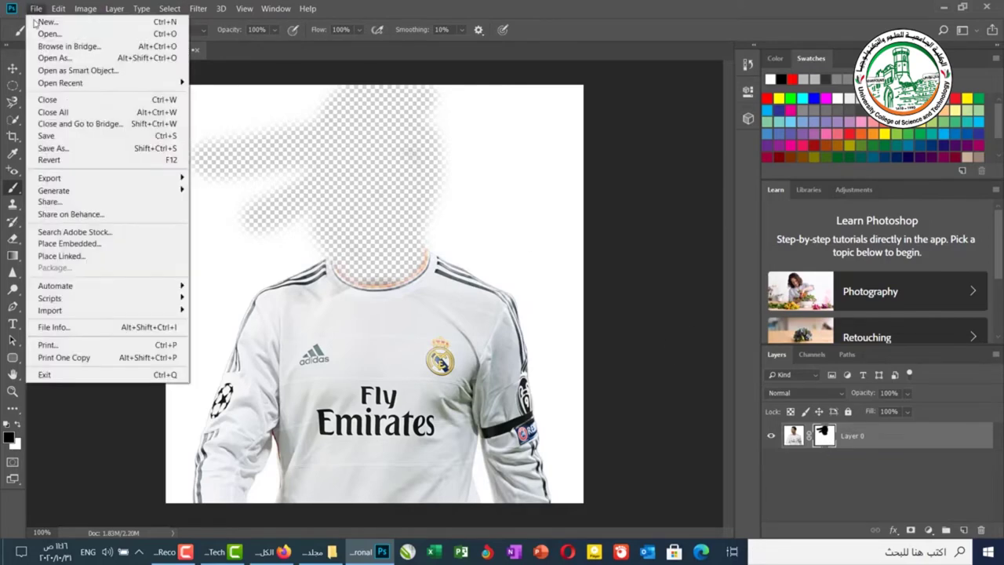
pyautogui.click(83, 147)
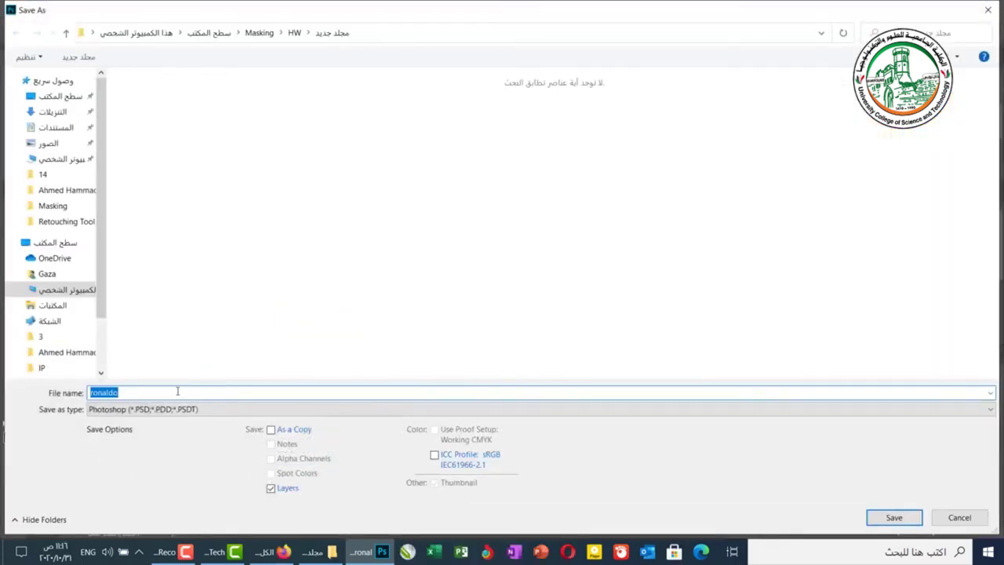
pyautogui.click(252, 33)
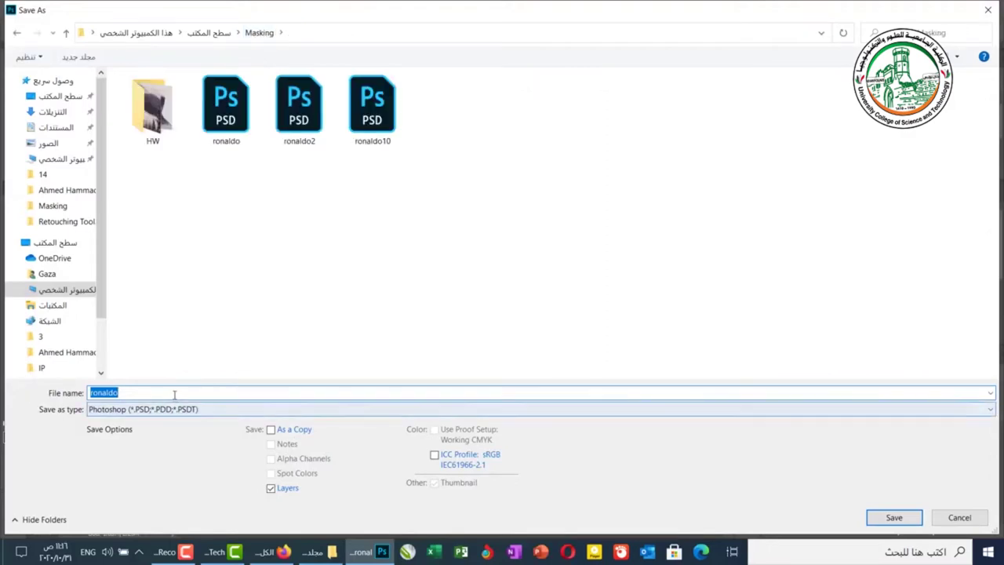
pyautogui.click(174, 393)
pyautogui.write('10')
pyautogui.press('Return')
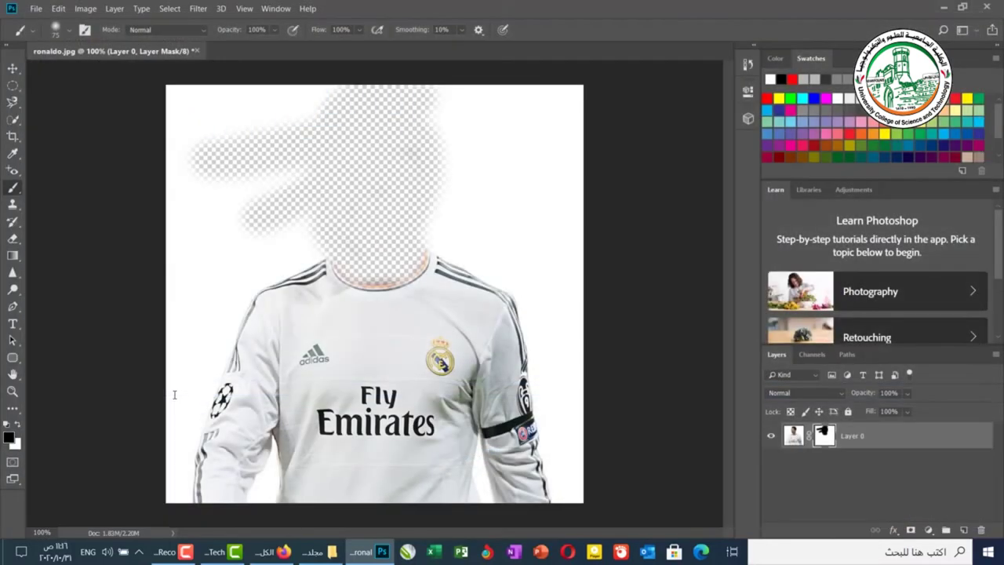
# Finish saving the masked image as ronaldo20.psd, close Photoshop and reopen ronaldo20 from the Masking folder
pyautogui.click(646, 148)
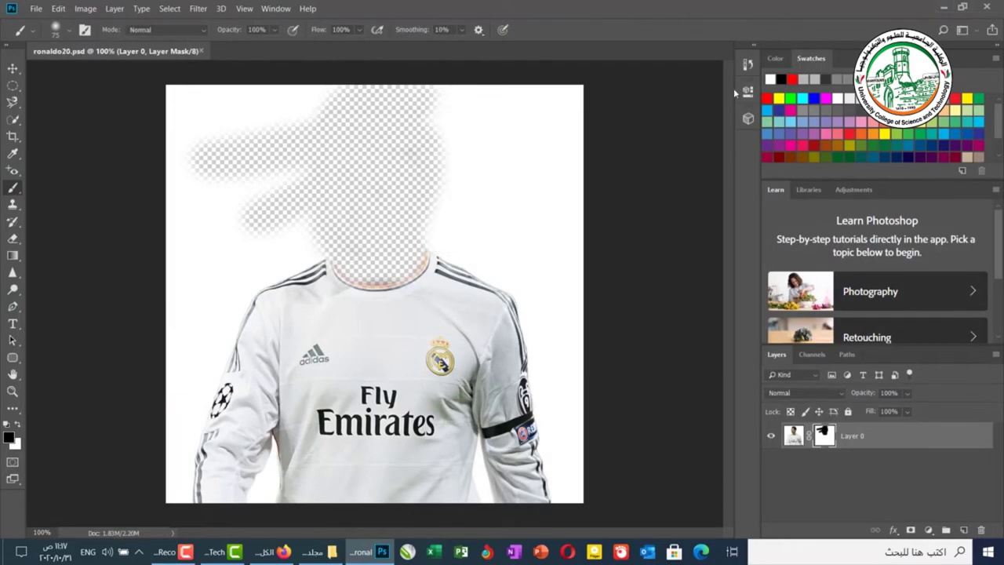
pyautogui.click(986, 6)
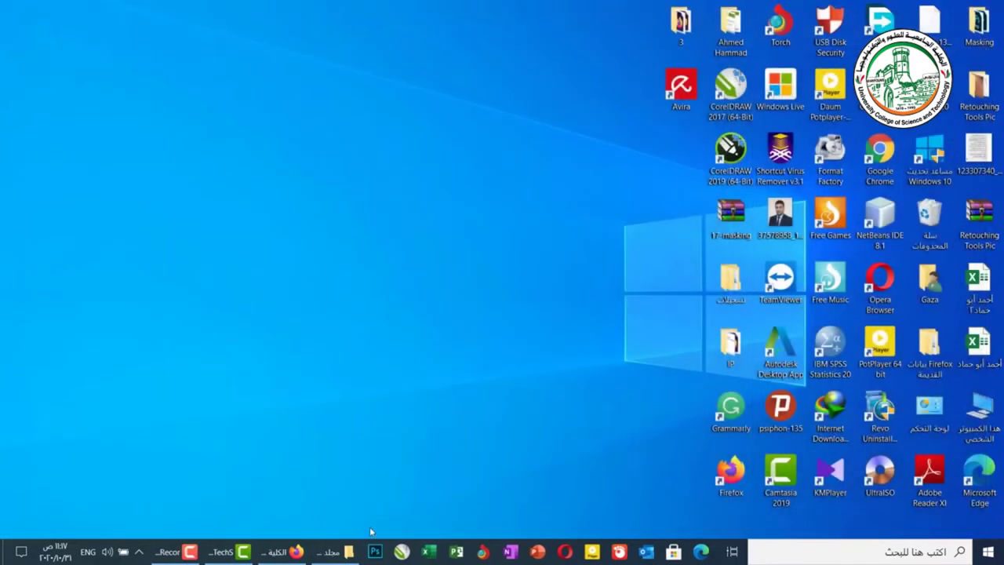
pyautogui.click(329, 551)
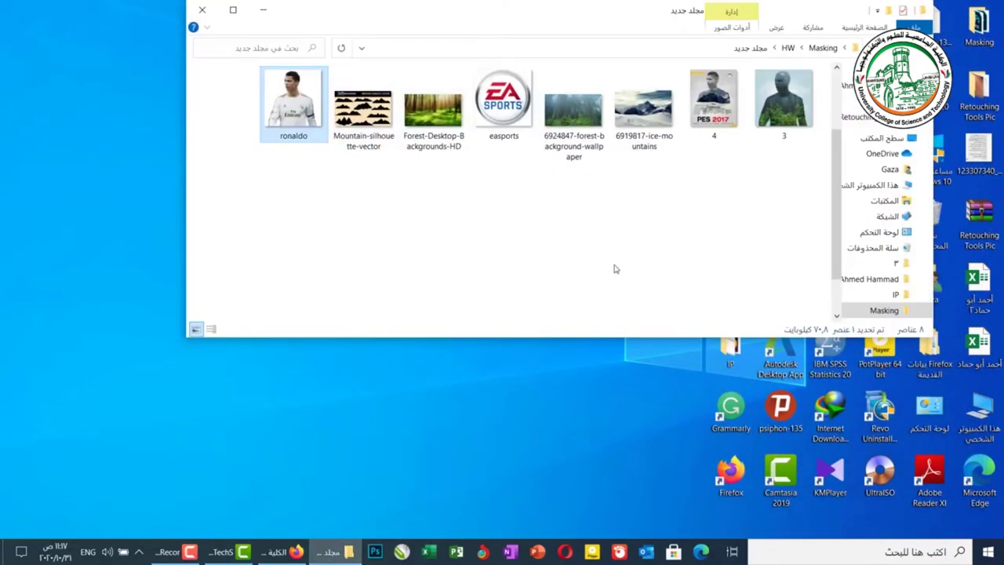
pyautogui.click(817, 51)
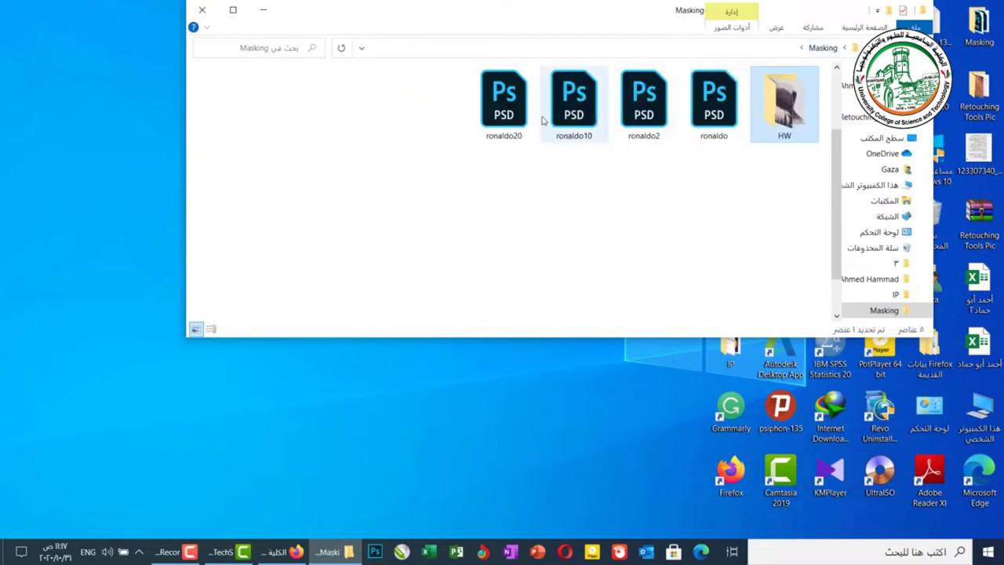
pyautogui.click(508, 116)
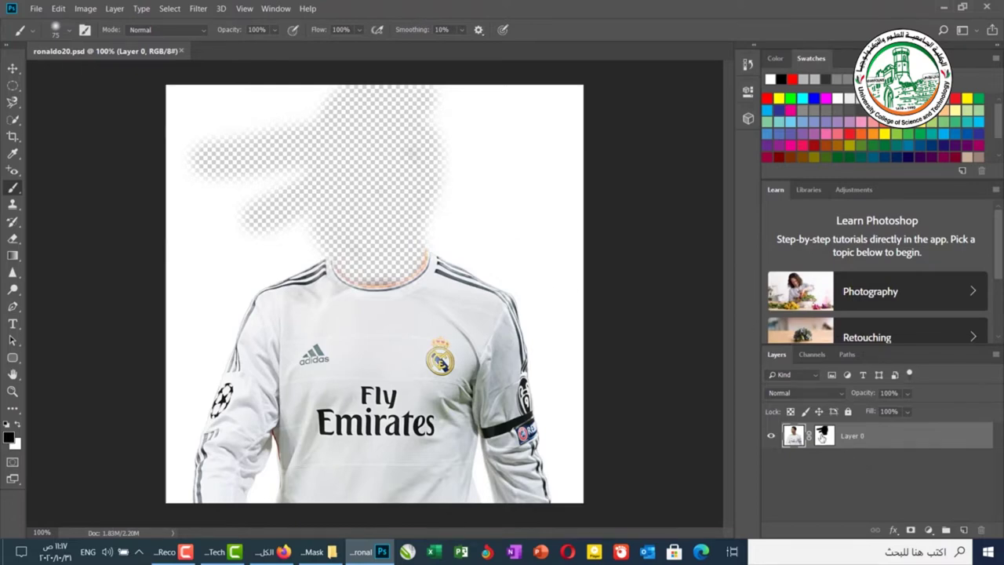
# Paint white on Layer 0's mask with the Brush tool to restore the player's hidden head and neck
pyautogui.click(822, 437)
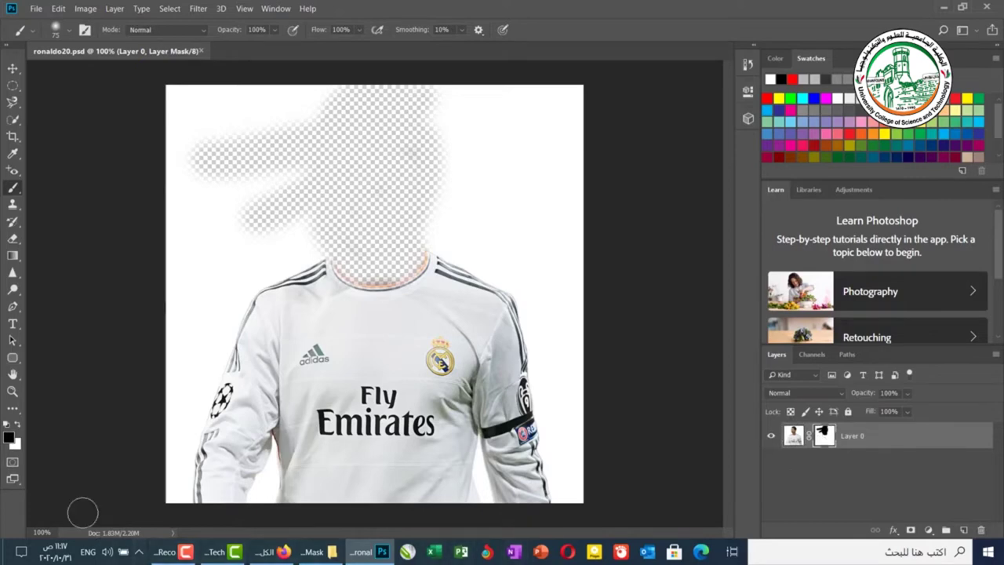
pyautogui.click(16, 425)
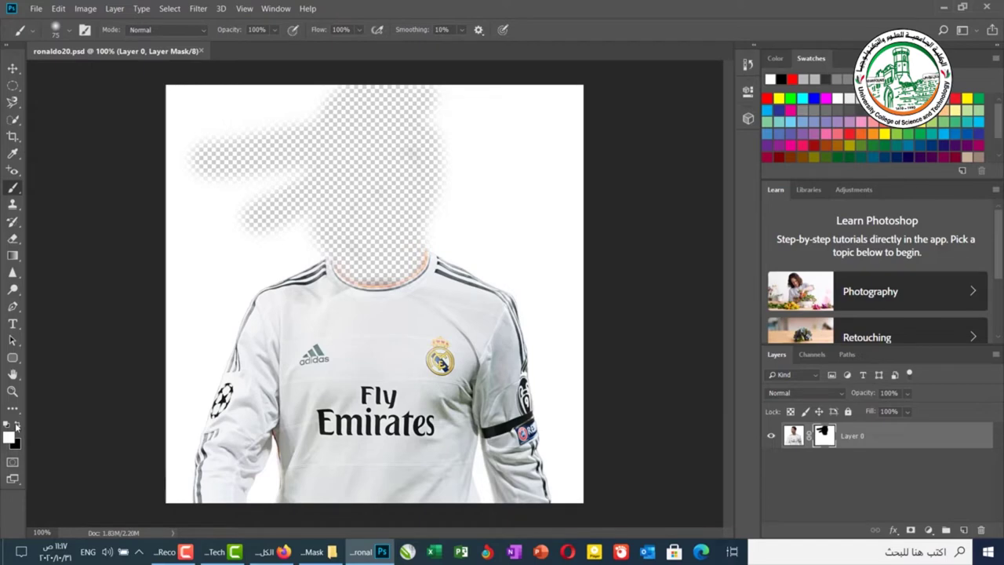
pyautogui.click(16, 425)
pyautogui.click(16, 425)
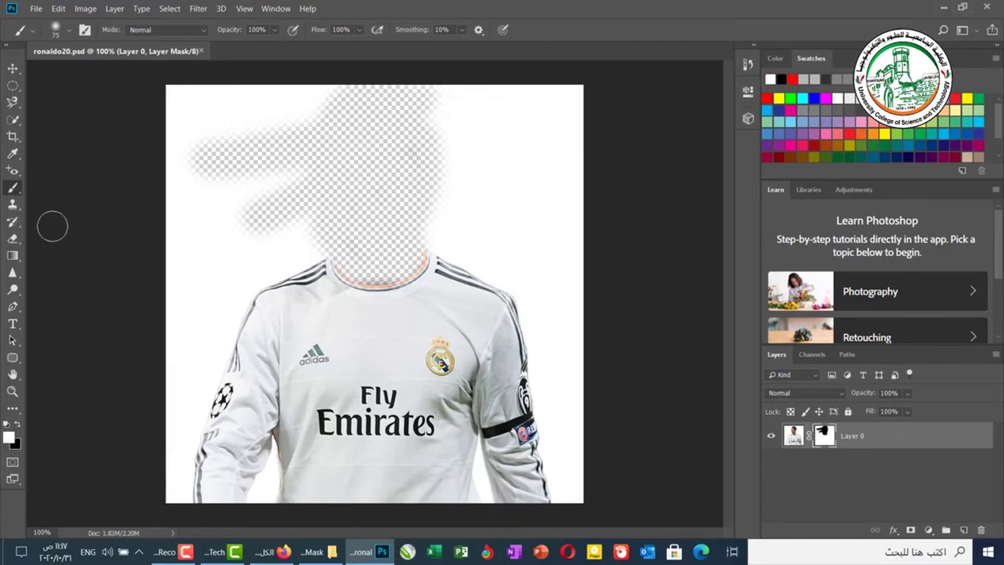
pyautogui.moveTo(185, 179)
pyautogui.mouseDown()
pyautogui.moveTo(445, 159)
pyautogui.moveTo(497, 119)
pyautogui.moveTo(439, 130)
pyautogui.moveTo(284, 123)
pyautogui.moveTo(424, 98)
pyautogui.moveTo(235, 117)
pyautogui.moveTo(234, 213)
pyautogui.moveTo(369, 141)
pyautogui.moveTo(323, 97)
pyautogui.moveTo(305, 127)
pyautogui.moveTo(539, 210)
pyautogui.moveTo(275, 209)
pyautogui.moveTo(396, 217)
pyautogui.mouseUp()
pyautogui.moveTo(525, 166)
pyautogui.mouseDown()
pyautogui.moveTo(409, 236)
pyautogui.moveTo(452, 231)
pyautogui.moveTo(462, 276)
pyautogui.moveTo(421, 227)
pyautogui.mouseUp()
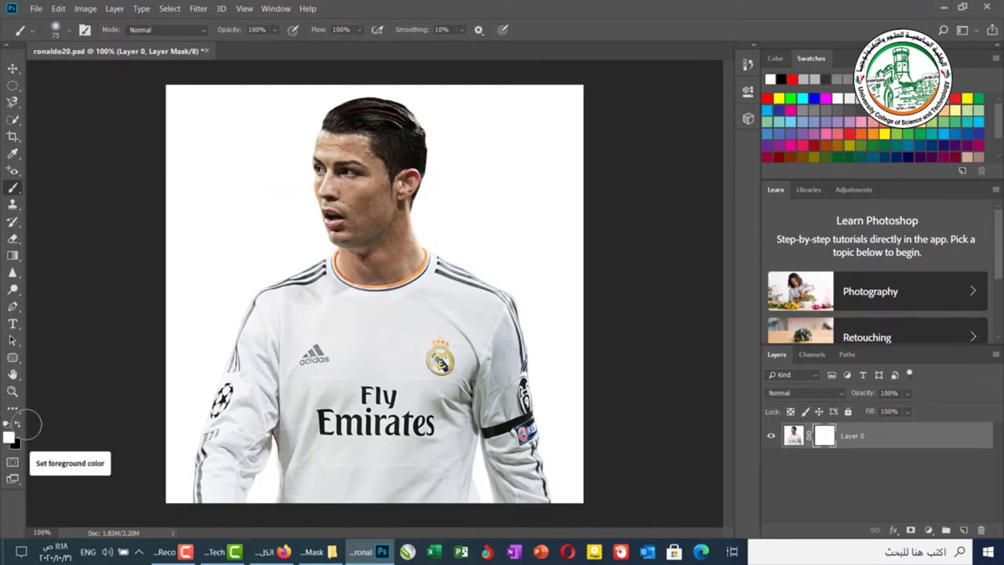
# Set the foreground colour to mid grey (848484) and the background colour to a similar grey
pyautogui.click(20, 424)
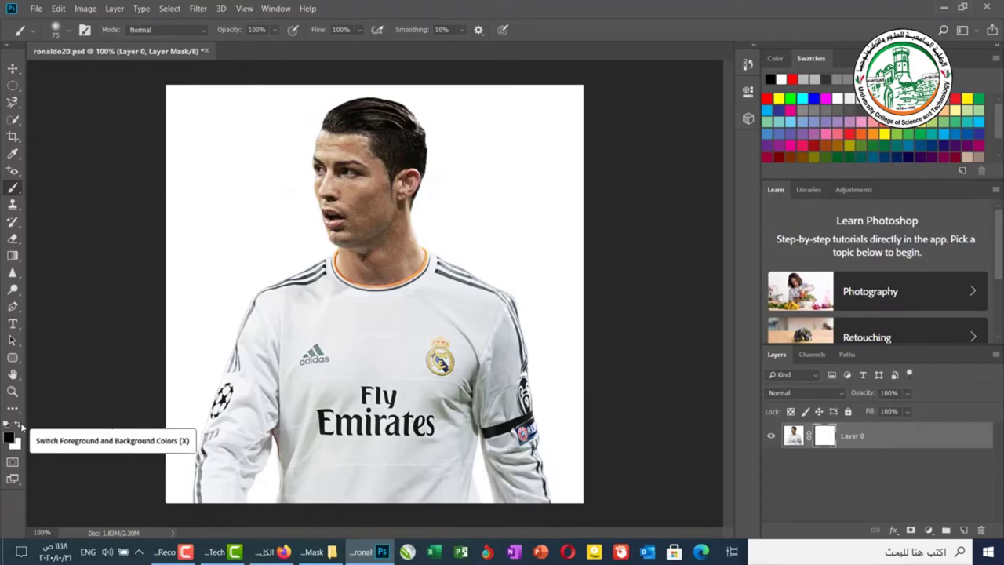
pyautogui.click(20, 424)
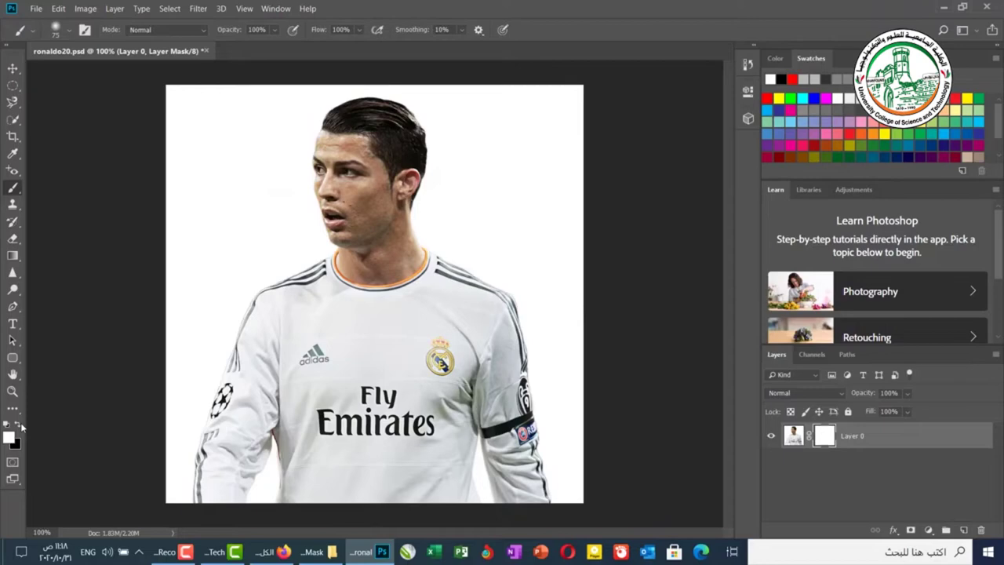
pyautogui.click(10, 437)
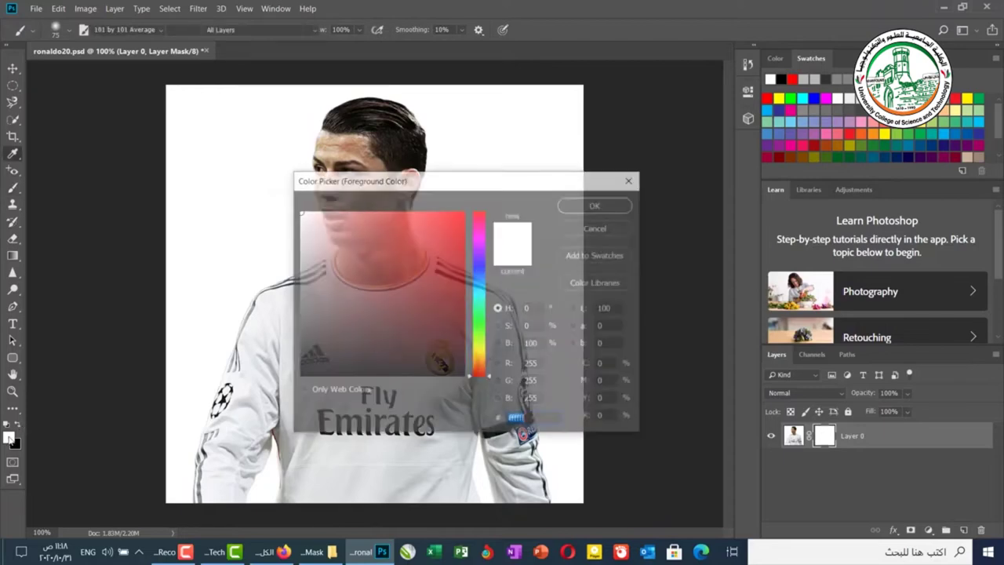
pyautogui.moveTo(278, 282)
pyautogui.mouseDown()
pyautogui.moveTo(276, 269)
pyautogui.moveTo(276, 290)
pyautogui.mouseUp()
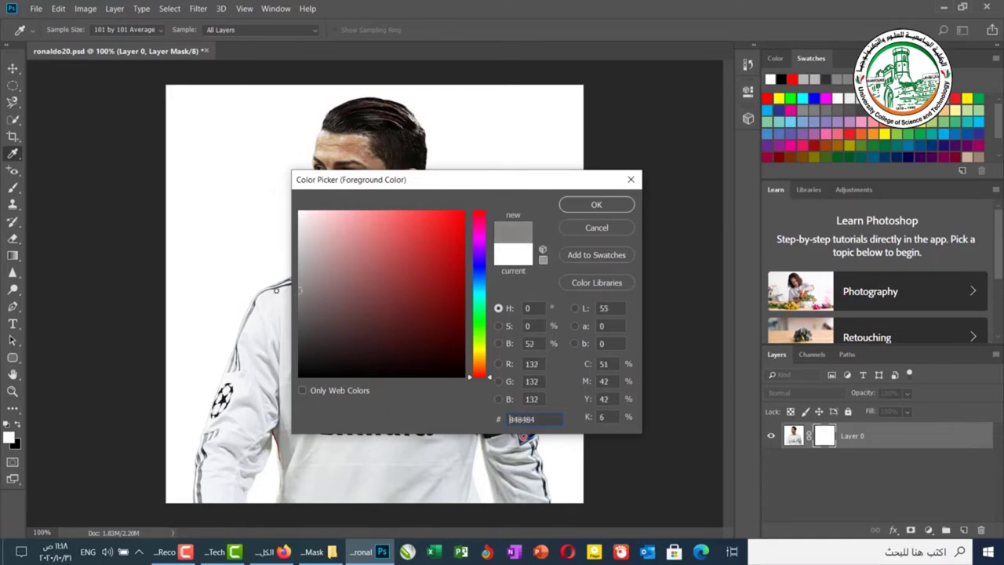
pyautogui.click(594, 204)
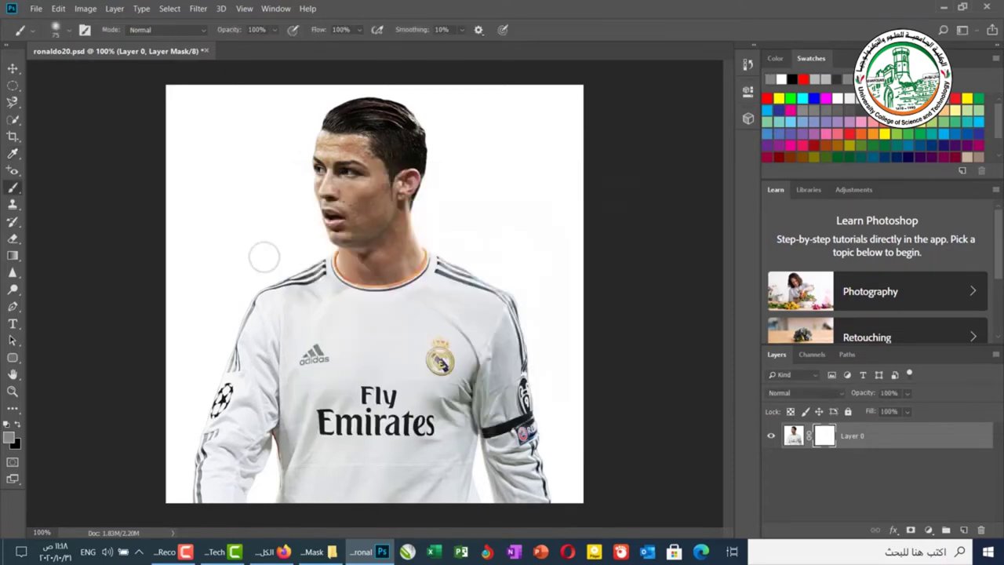
pyautogui.click(15, 446)
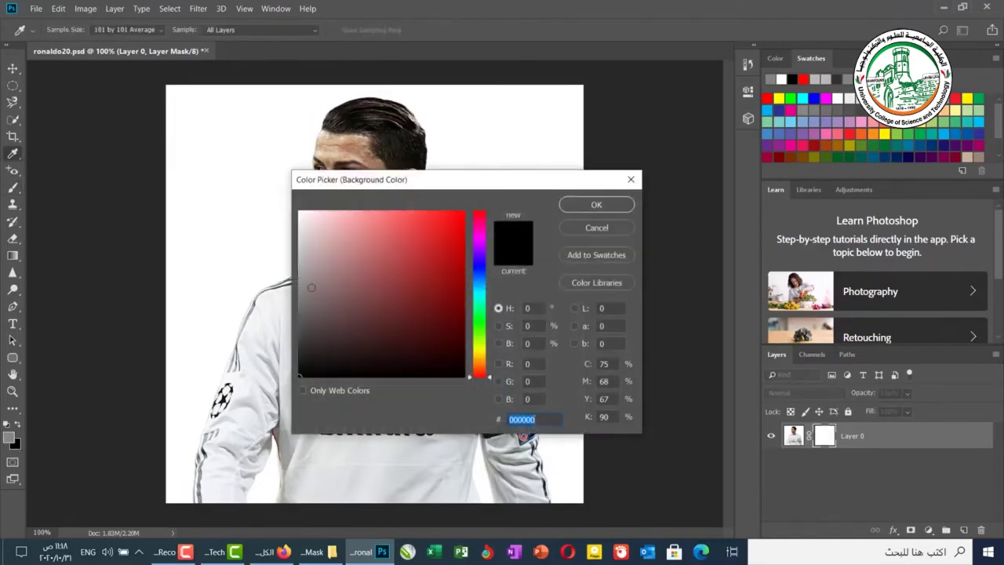
pyautogui.click(280, 289)
pyautogui.click(596, 205)
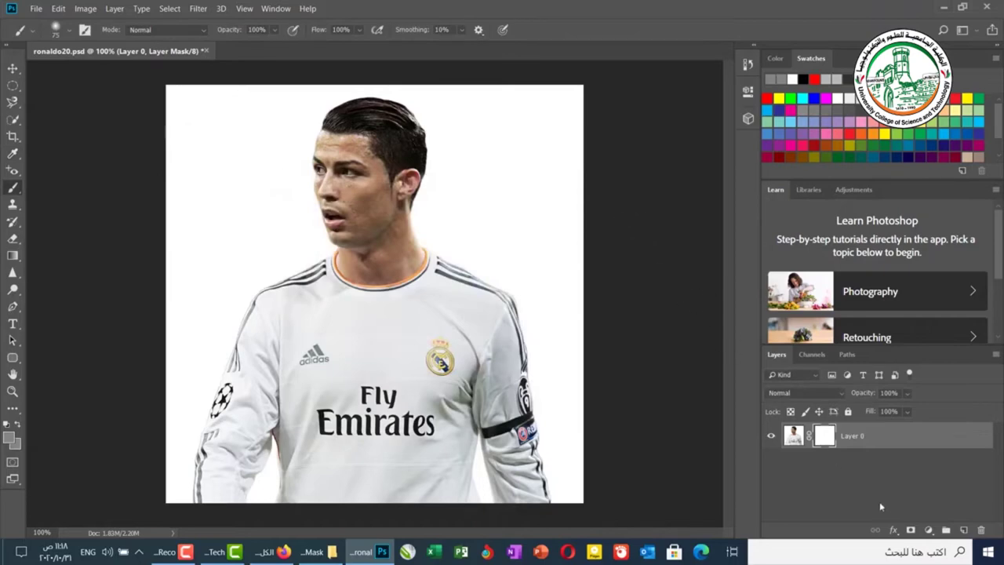
# Add a new layer beneath Layer 0 and brush a short horizontal black stroke on it behind the player's face
pyautogui.click(964, 531)
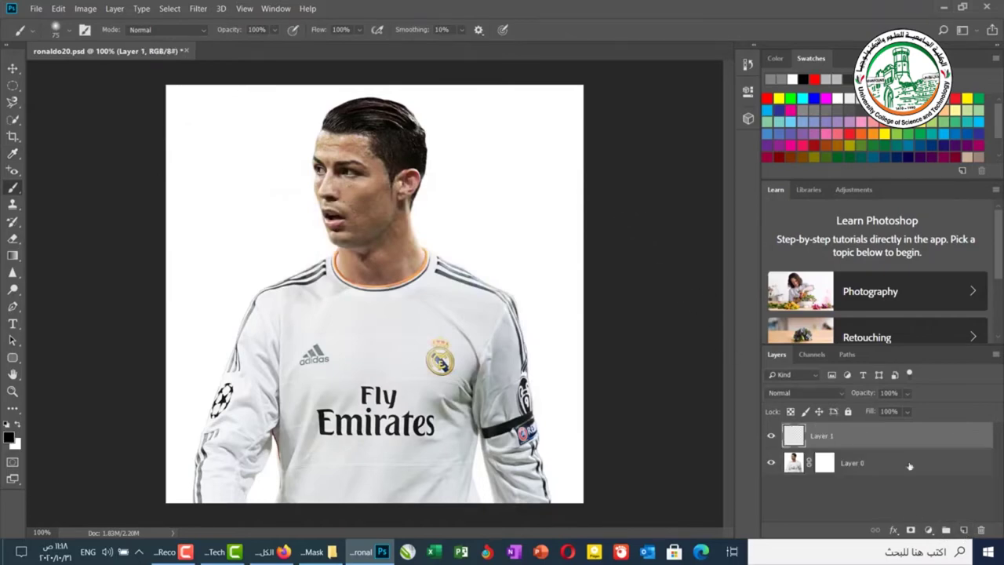
pyautogui.moveTo(882, 429); pyautogui.dragTo(869, 488)
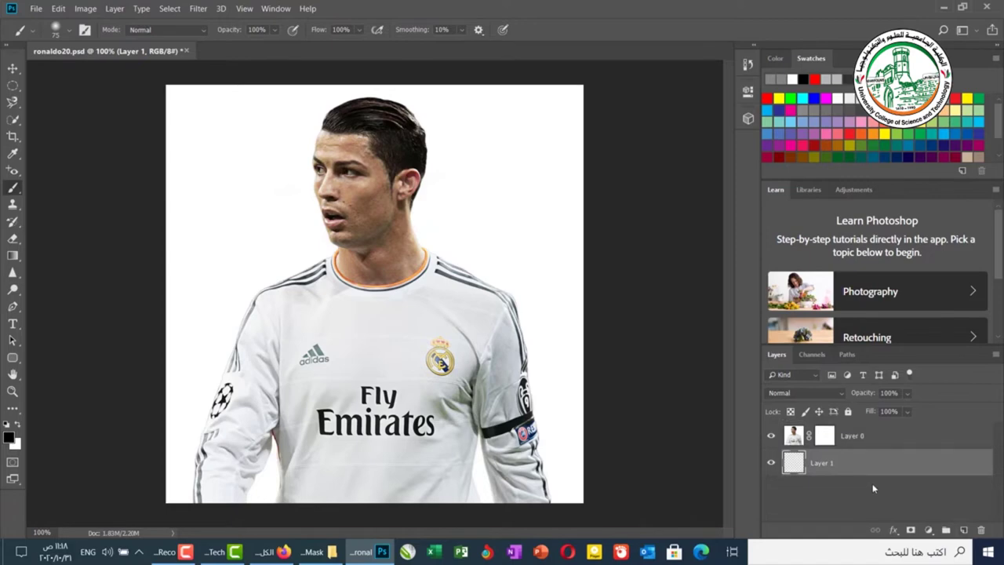
# Paint mid grey on Layer 0's mask over the head, neck and upper chest to make them semi-transparent
pyautogui.click(819, 440)
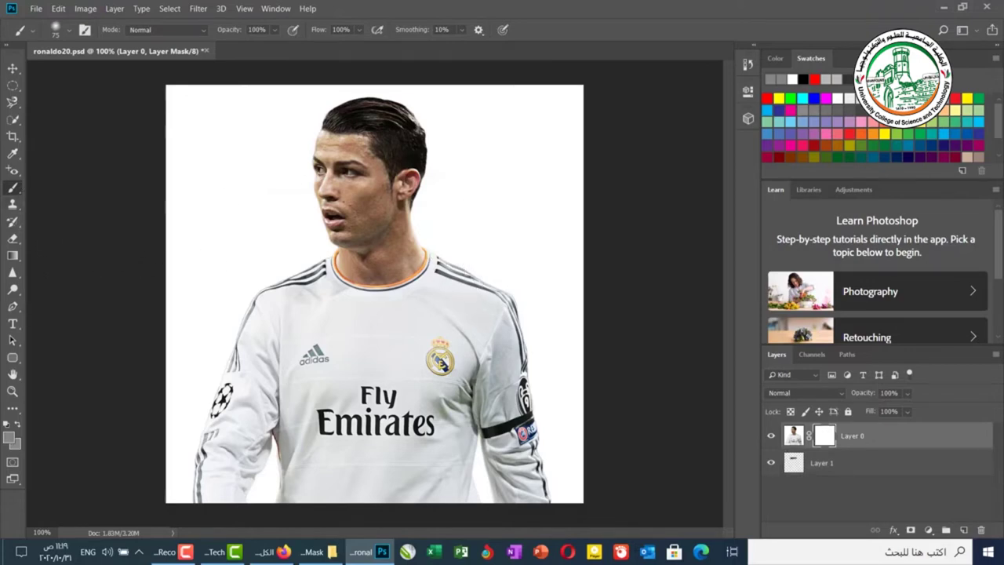
pyautogui.moveTo(427, 174); pyautogui.dragTo(392, 170)
pyautogui.moveTo(275, 197)
pyautogui.mouseDown()
pyautogui.moveTo(424, 168)
pyautogui.moveTo(401, 151)
pyautogui.moveTo(470, 128)
pyautogui.moveTo(305, 131)
pyautogui.moveTo(314, 168)
pyautogui.mouseUp()
pyautogui.moveTo(316, 297)
pyautogui.mouseDown()
pyautogui.moveTo(353, 265)
pyautogui.moveTo(388, 178)
pyautogui.moveTo(322, 207)
pyautogui.moveTo(345, 376)
pyautogui.mouseUp()
pyautogui.moveTo(369, 200); pyautogui.dragTo(411, 196)
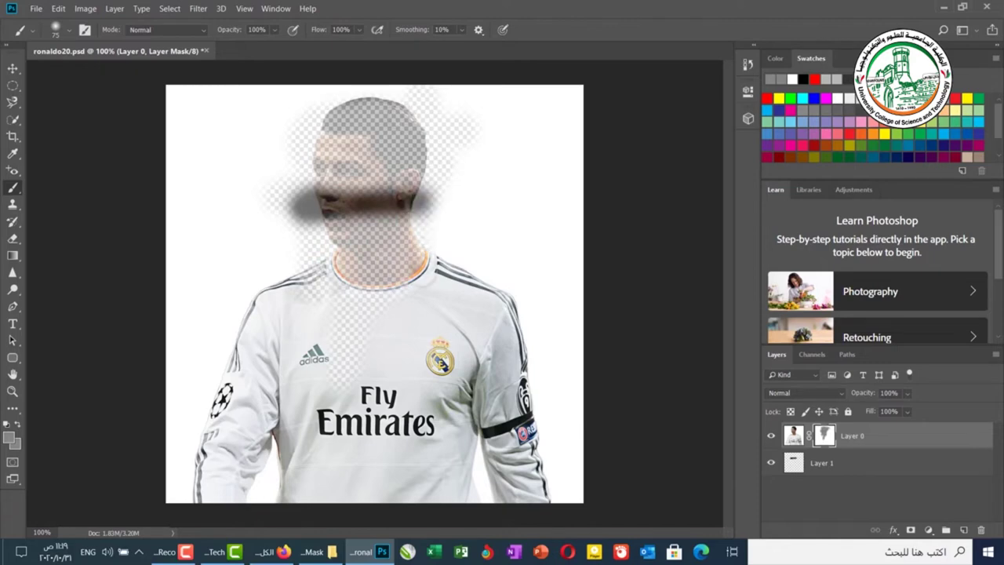
pyautogui.moveTo(402, 331); pyautogui.dragTo(392, 300)
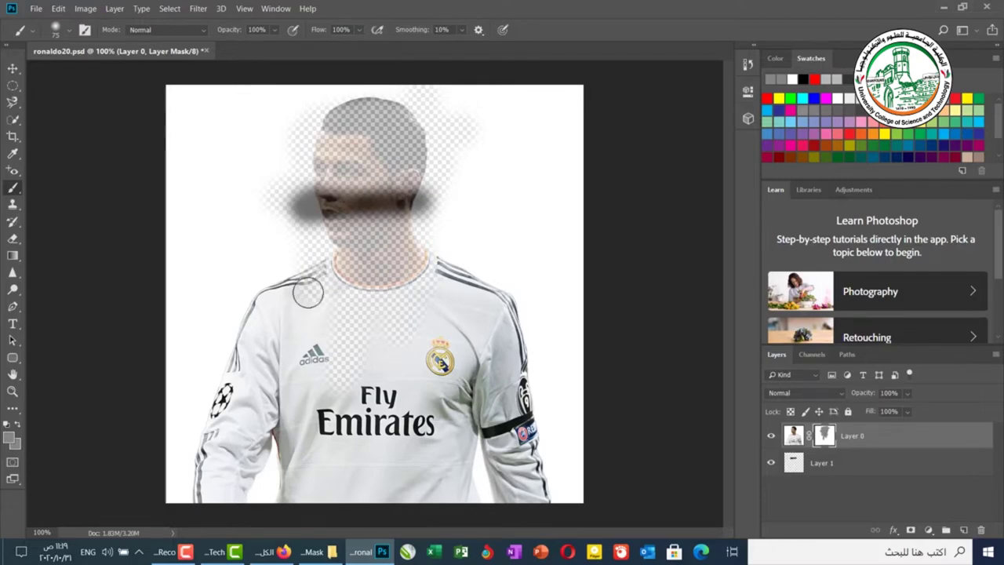
# Set the foreground colour to dark grey (3d3d3d) and paint the mask over the head, shoulder and chest to fade them further
pyautogui.click(8, 438)
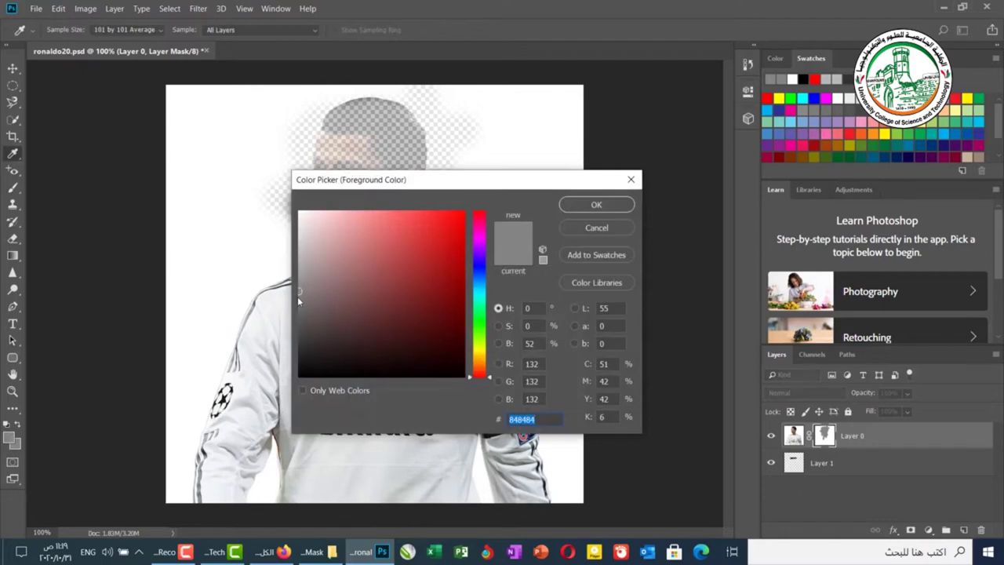
pyautogui.click(299, 337)
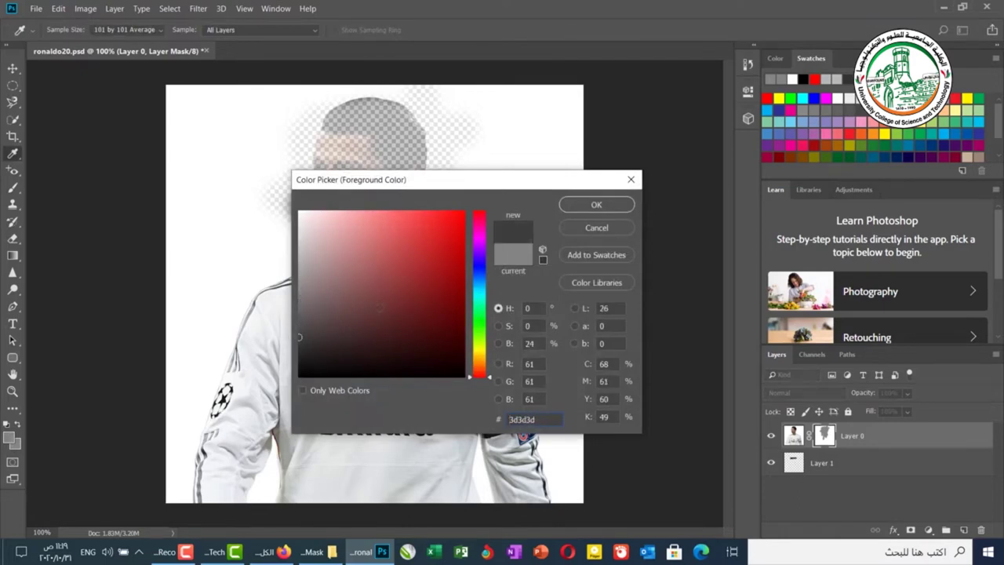
pyautogui.click(619, 207)
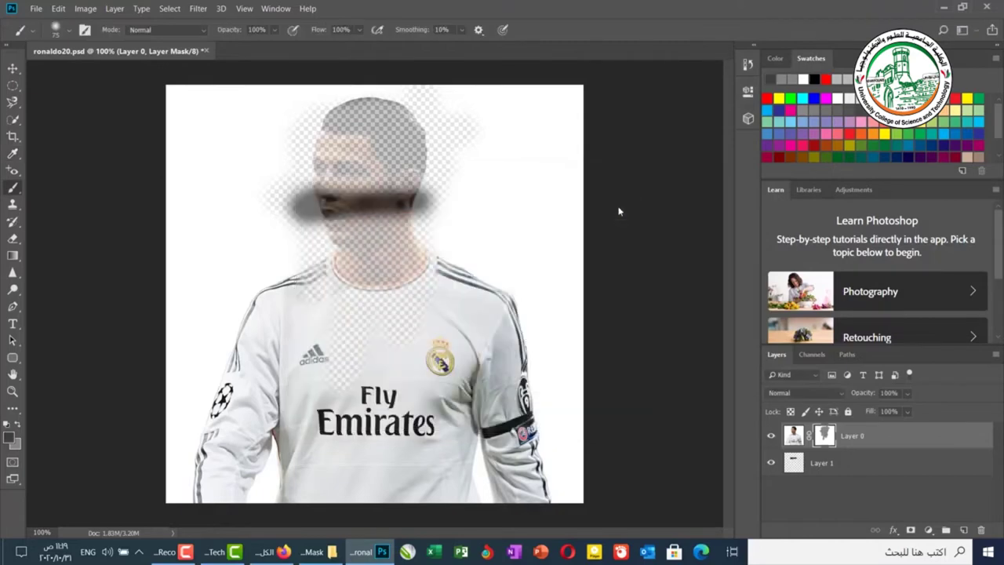
pyautogui.moveTo(521, 251)
pyautogui.mouseDown()
pyautogui.moveTo(403, 338)
pyautogui.moveTo(459, 285)
pyautogui.moveTo(416, 287)
pyautogui.mouseUp()
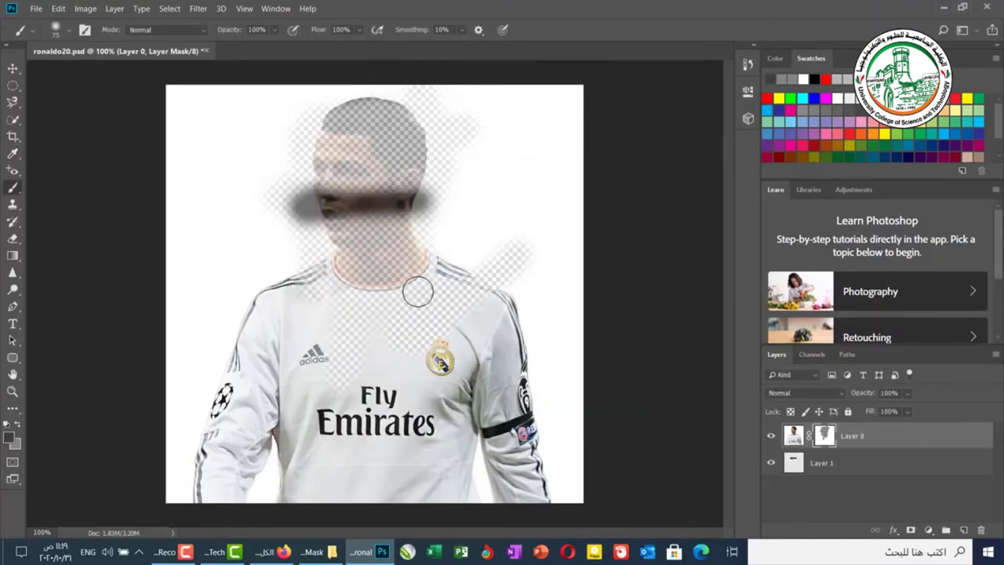
pyautogui.moveTo(415, 335)
pyautogui.mouseDown()
pyautogui.moveTo(431, 317)
pyautogui.moveTo(424, 407)
pyautogui.moveTo(468, 317)
pyautogui.moveTo(461, 343)
pyautogui.moveTo(504, 317)
pyautogui.moveTo(476, 354)
pyautogui.moveTo(519, 305)
pyautogui.moveTo(419, 432)
pyautogui.moveTo(466, 364)
pyautogui.moveTo(340, 160)
pyautogui.moveTo(317, 303)
pyautogui.moveTo(300, 104)
pyautogui.moveTo(301, 128)
pyautogui.moveTo(315, 102)
pyautogui.moveTo(322, 223)
pyautogui.moveTo(344, 118)
pyautogui.moveTo(352, 346)
pyautogui.moveTo(381, 103)
pyautogui.moveTo(424, 273)
pyautogui.moveTo(447, 177)
pyautogui.moveTo(395, 103)
pyautogui.moveTo(407, 197)
pyautogui.moveTo(418, 118)
pyautogui.moveTo(330, 112)
pyautogui.moveTo(389, 109)
pyautogui.moveTo(367, 204)
pyautogui.moveTo(406, 245)
pyautogui.mouseUp()
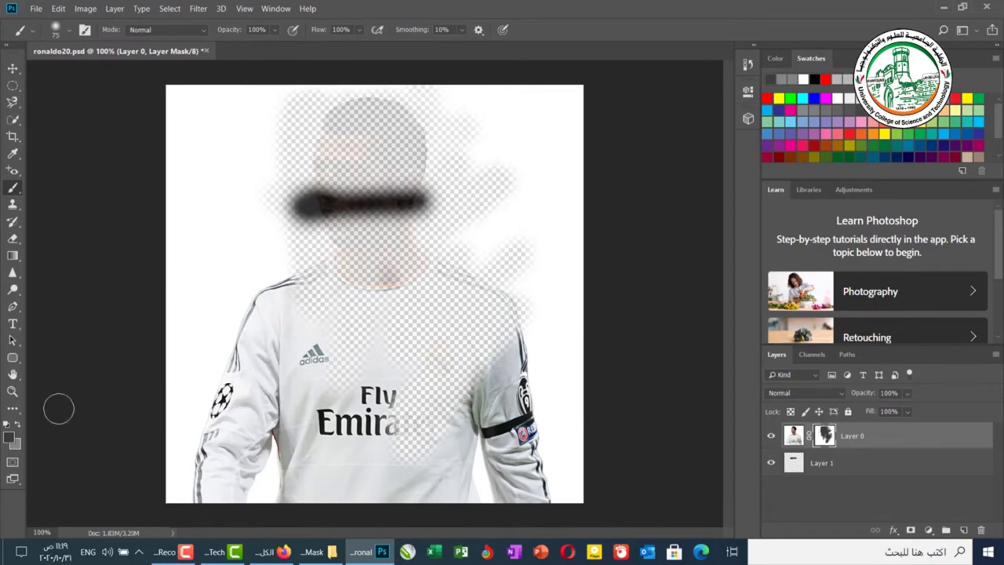
# Set the foreground colour to light grey (a7a6a6) and repaint the mask over the head and chest to make them more opaque
pyautogui.click(10, 436)
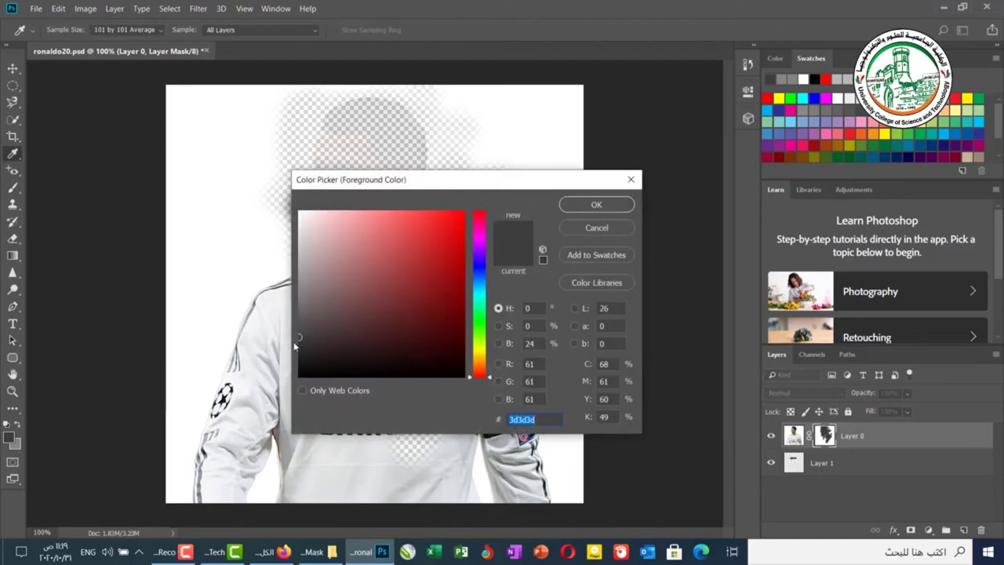
pyautogui.click(300, 267)
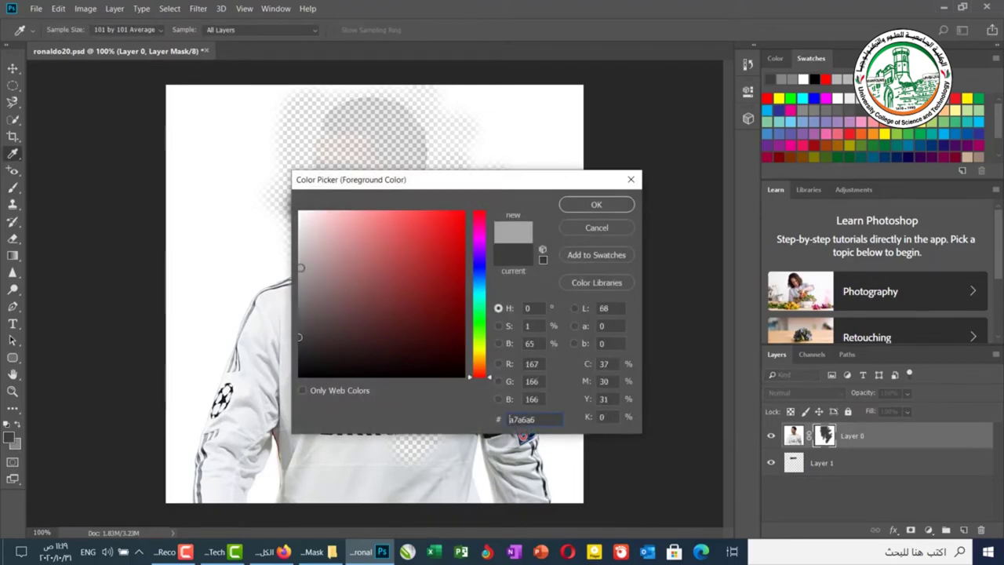
pyautogui.click(591, 206)
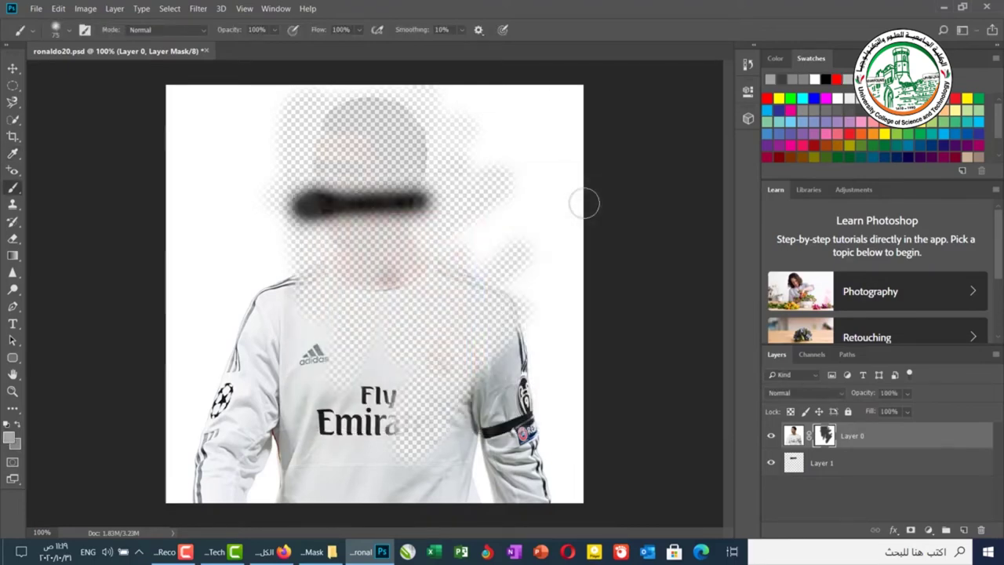
pyautogui.moveTo(506, 163)
pyautogui.mouseDown()
pyautogui.moveTo(315, 236)
pyautogui.moveTo(443, 139)
pyautogui.moveTo(317, 220)
pyautogui.moveTo(294, 218)
pyautogui.moveTo(410, 171)
pyautogui.moveTo(437, 128)
pyautogui.moveTo(341, 154)
pyautogui.moveTo(333, 189)
pyautogui.moveTo(396, 103)
pyautogui.moveTo(326, 148)
pyautogui.moveTo(345, 127)
pyautogui.moveTo(369, 221)
pyautogui.moveTo(367, 112)
pyautogui.moveTo(387, 173)
pyautogui.moveTo(439, 69)
pyautogui.moveTo(415, 189)
pyautogui.moveTo(370, 150)
pyautogui.moveTo(286, 435)
pyautogui.moveTo(366, 266)
pyautogui.moveTo(345, 339)
pyautogui.mouseUp()
pyautogui.moveTo(301, 400)
pyautogui.mouseDown()
pyautogui.moveTo(488, 300)
pyautogui.moveTo(429, 403)
pyautogui.moveTo(546, 273)
pyautogui.moveTo(414, 429)
pyautogui.moveTo(484, 251)
pyautogui.moveTo(354, 443)
pyautogui.moveTo(502, 249)
pyautogui.moveTo(414, 383)
pyautogui.moveTo(514, 326)
pyautogui.moveTo(468, 389)
pyautogui.moveTo(497, 253)
pyautogui.mouseUp()
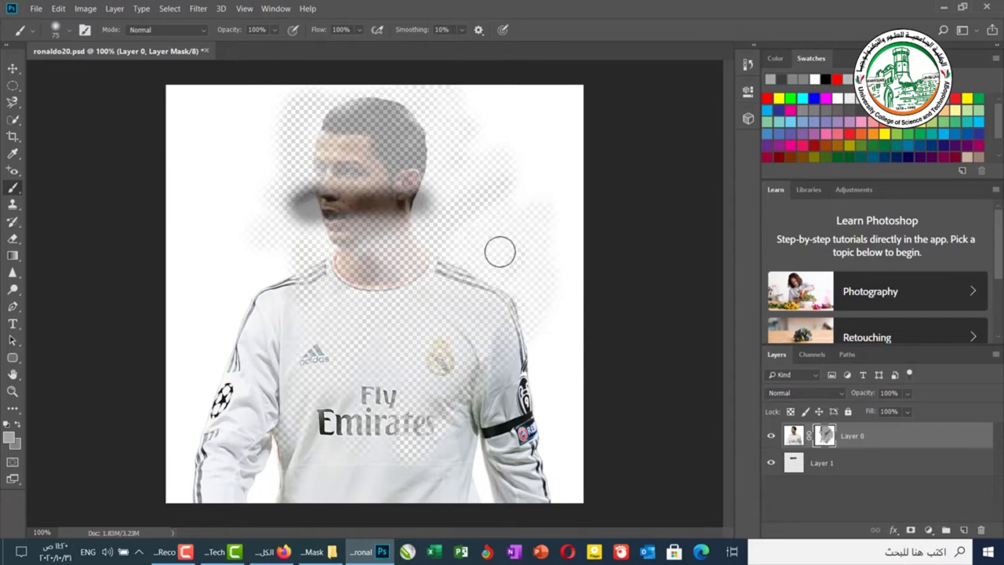
# Close ronaldo20.psd without saving and create a 1080 x 1080 pixel RGB document at 72 ppi with a white background
pyautogui.click(205, 51)
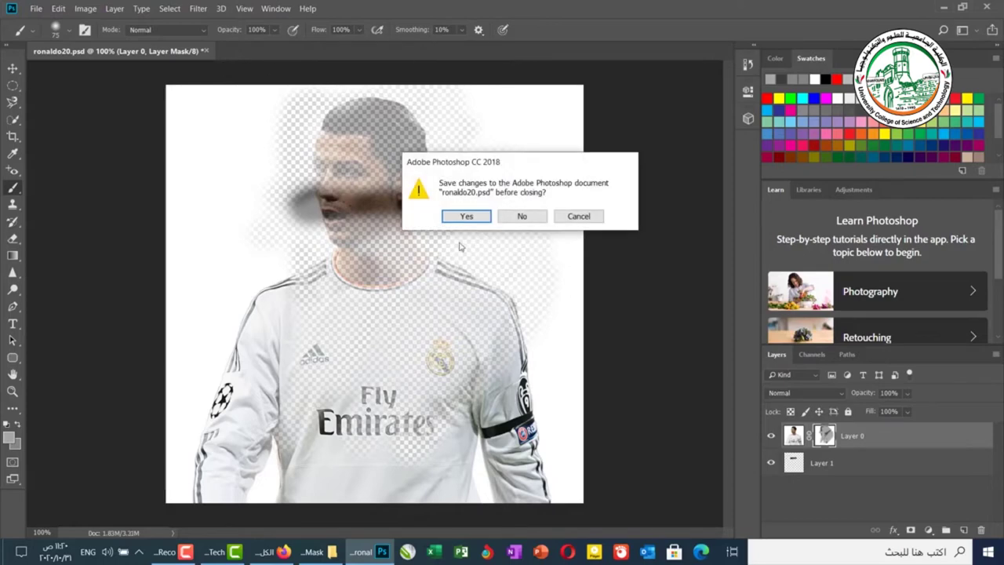
pyautogui.click(521, 216)
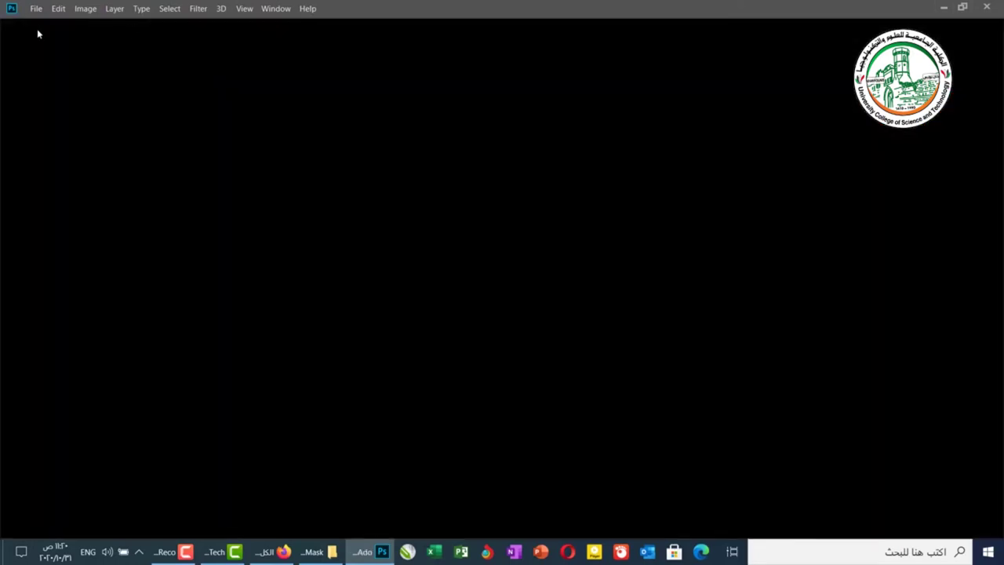
pyautogui.click(36, 9)
pyautogui.click(41, 21)
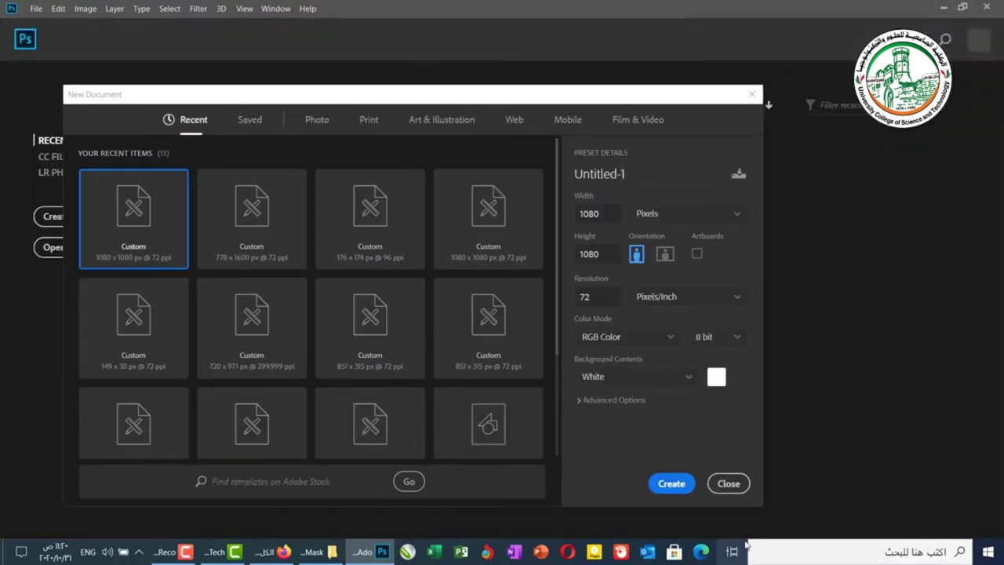
pyautogui.click(672, 482)
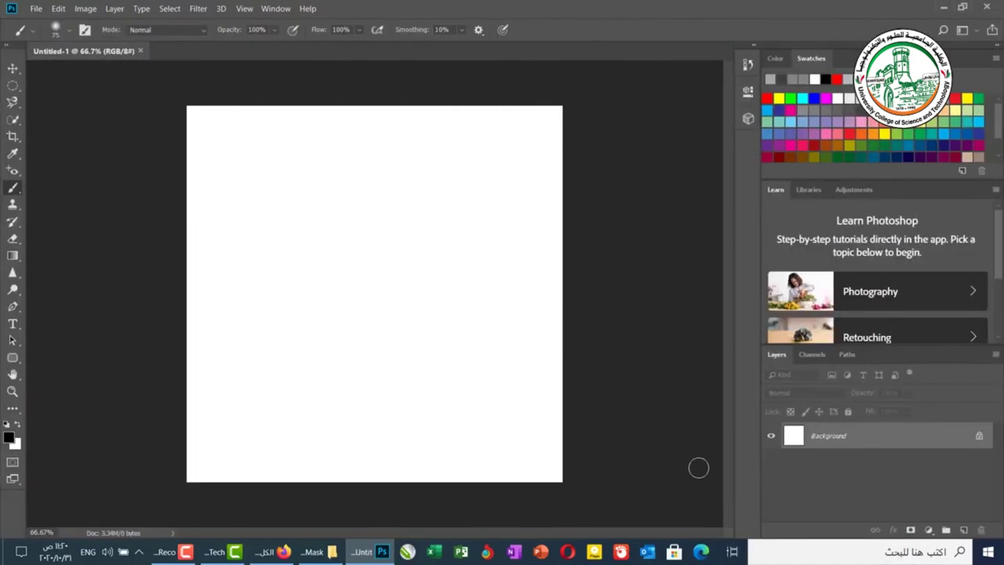
# Draw a grey rounded rectangle of about 370 x 392 px with a 10 px corner radius near the canvas centre
pyautogui.click(13, 357)
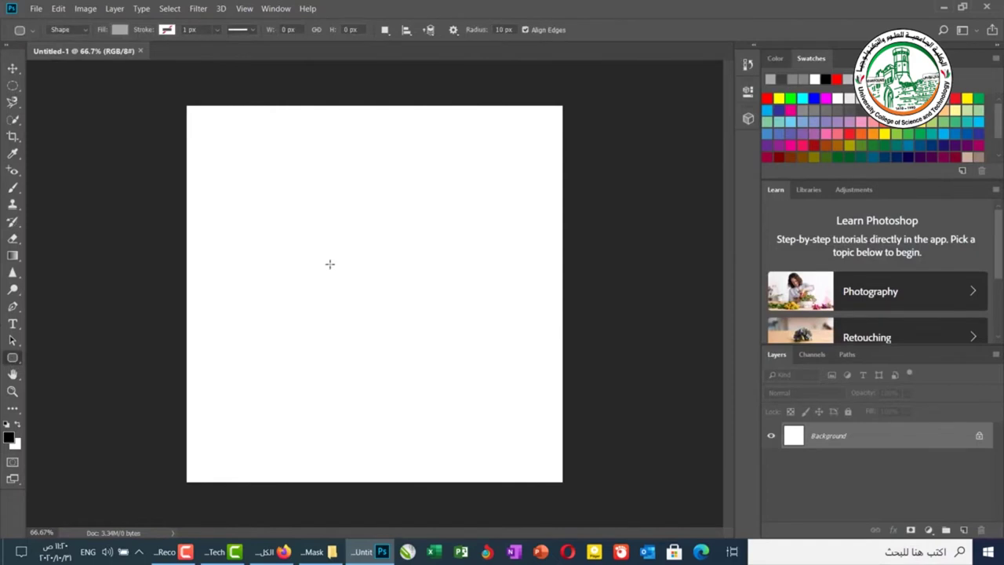
pyautogui.moveTo(318, 236); pyautogui.dragTo(447, 373)
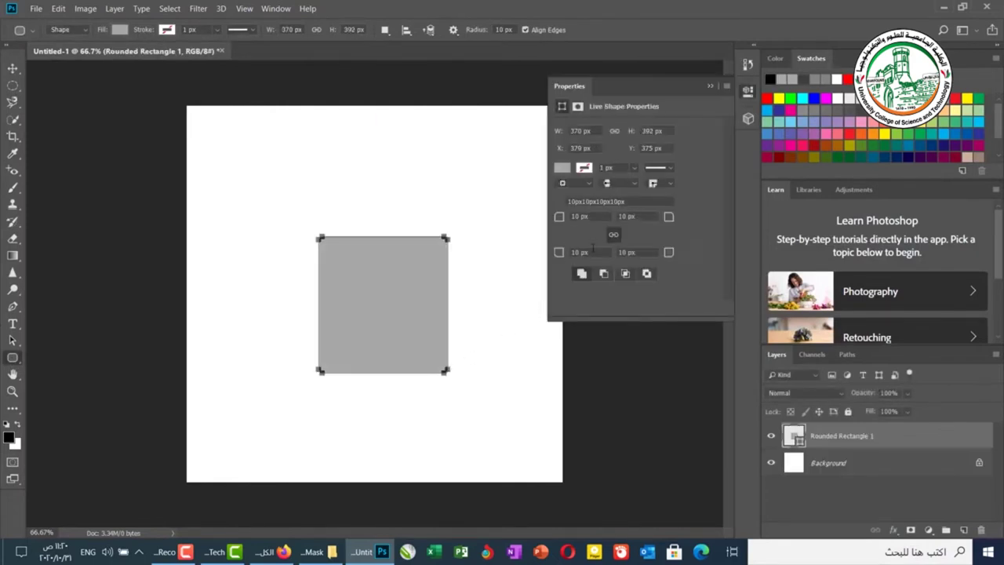
pyautogui.click(710, 88)
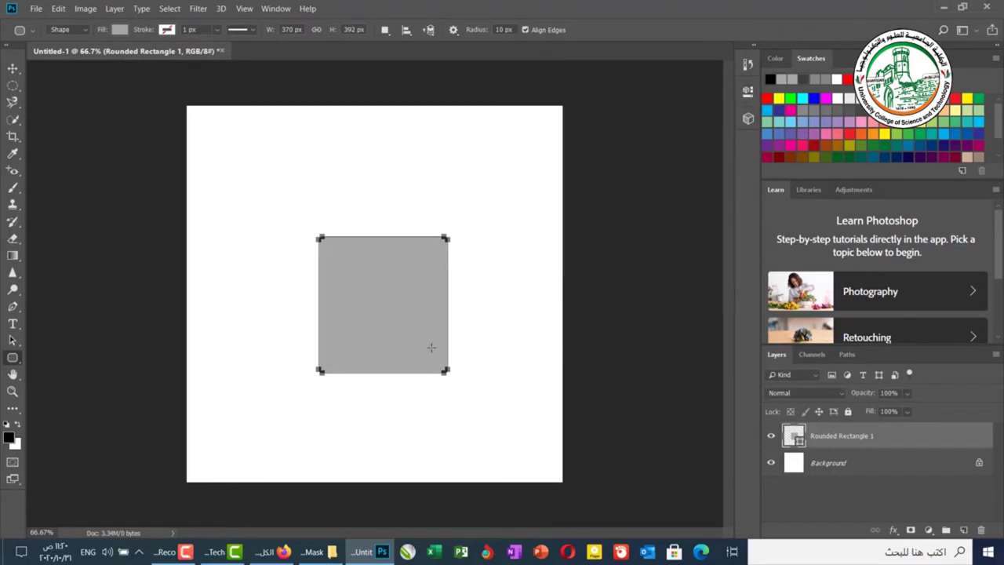
# Add a layer mask to the rounded rectangle and paint it black over the shape's upper-right corner
pyautogui.click(911, 530)
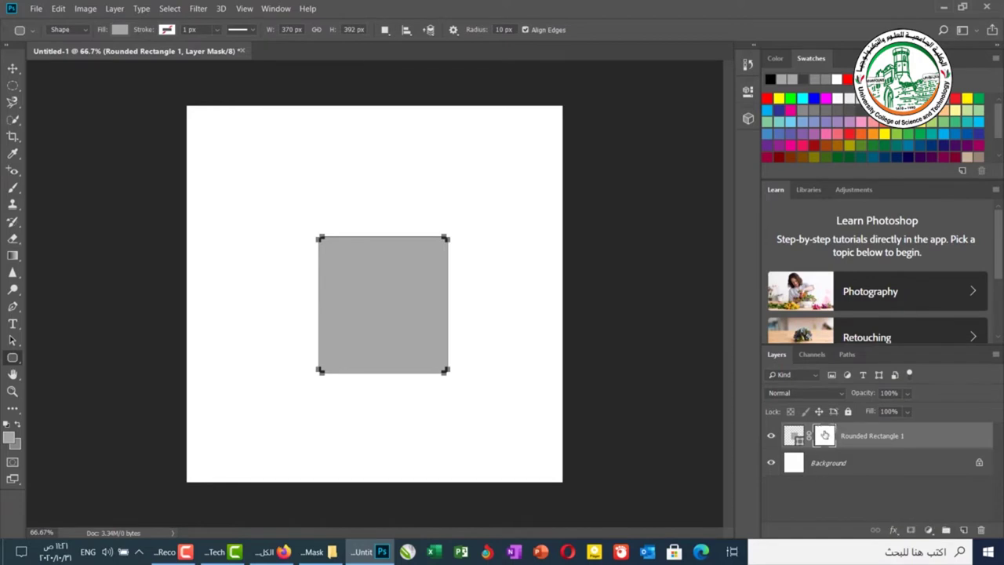
pyautogui.press('b')
pyautogui.press('d')
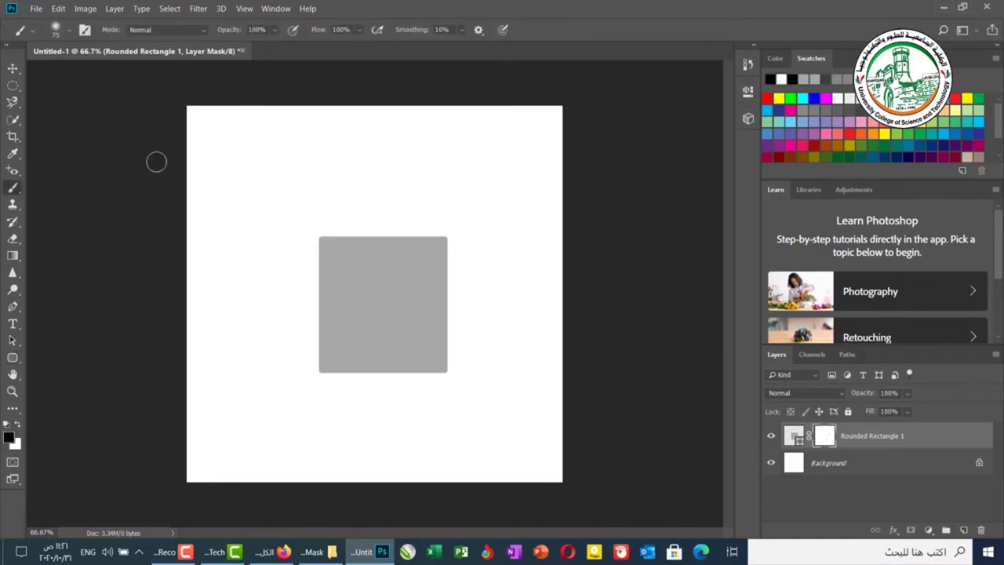
pyautogui.rightClick(10, 189)
pyautogui.click(47, 187)
pyautogui.moveTo(383, 206)
pyautogui.mouseDown()
pyautogui.moveTo(491, 284)
pyautogui.moveTo(444, 226)
pyautogui.moveTo(453, 274)
pyautogui.moveTo(410, 206)
pyautogui.moveTo(448, 286)
pyautogui.moveTo(403, 217)
pyautogui.moveTo(410, 269)
pyautogui.moveTo(446, 311)
pyautogui.moveTo(393, 210)
pyautogui.moveTo(435, 302)
pyautogui.moveTo(400, 221)
pyautogui.moveTo(448, 266)
pyautogui.moveTo(443, 281)
pyautogui.moveTo(423, 233)
pyautogui.moveTo(392, 212)
pyautogui.mouseUp()
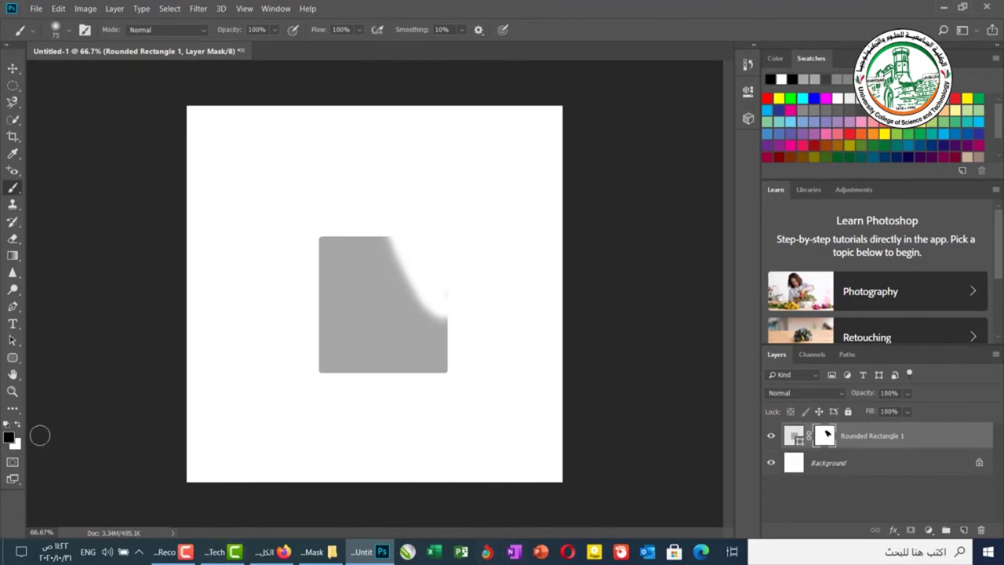
# Paint the mask white to restore the upper-right corner, and repaint it black to hide the corner again
pyautogui.click(17, 423)
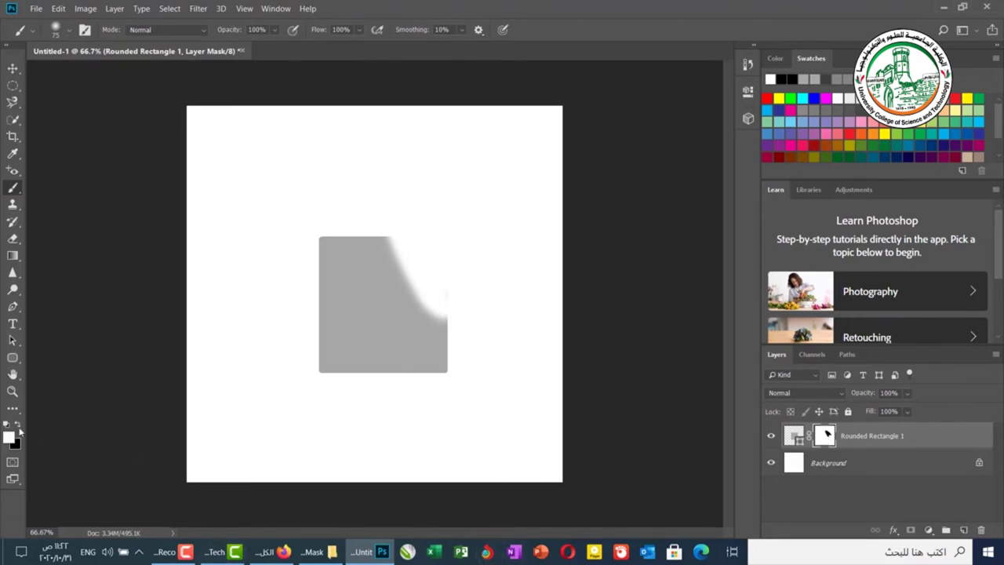
pyautogui.moveTo(377, 238)
pyautogui.mouseDown()
pyautogui.moveTo(458, 331)
pyautogui.moveTo(394, 206)
pyautogui.moveTo(398, 247)
pyautogui.moveTo(454, 217)
pyautogui.moveTo(450, 261)
pyautogui.moveTo(430, 190)
pyautogui.moveTo(443, 284)
pyautogui.moveTo(427, 233)
pyautogui.moveTo(448, 330)
pyautogui.moveTo(409, 252)
pyautogui.moveTo(411, 280)
pyautogui.moveTo(415, 220)
pyautogui.moveTo(425, 280)
pyautogui.mouseUp()
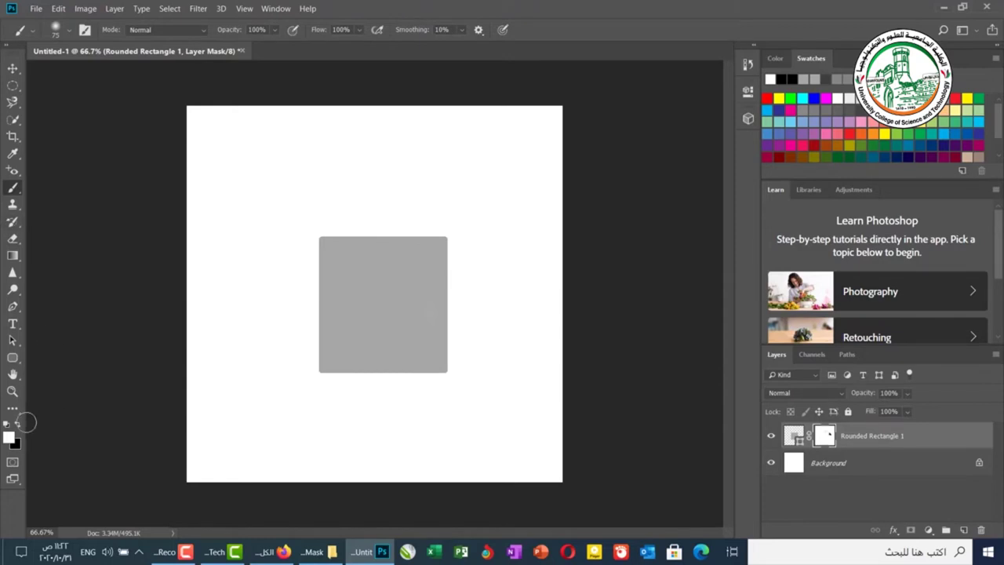
pyautogui.click(17, 424)
pyautogui.moveTo(393, 218)
pyautogui.mouseDown()
pyautogui.moveTo(447, 301)
pyautogui.moveTo(405, 218)
pyautogui.moveTo(447, 262)
pyautogui.moveTo(440, 216)
pyautogui.moveTo(444, 315)
pyautogui.moveTo(384, 214)
pyautogui.moveTo(356, 202)
pyautogui.moveTo(354, 239)
pyautogui.moveTo(435, 326)
pyautogui.moveTo(384, 227)
pyautogui.moveTo(363, 234)
pyautogui.moveTo(468, 248)
pyautogui.mouseUp()
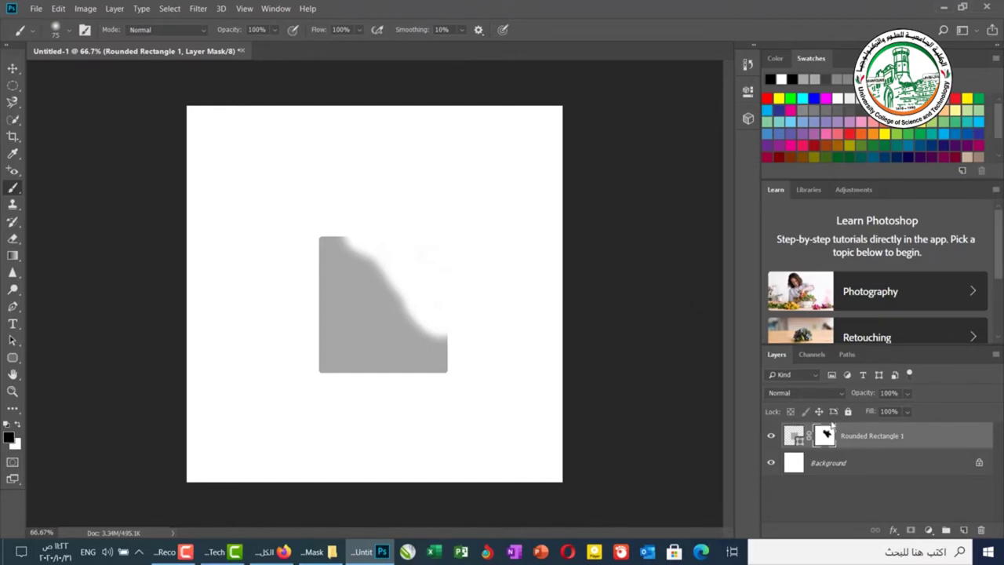
# Disable and re-enable the rounded rectangle's layer mask twice
pyautogui.rightClick(825, 436)
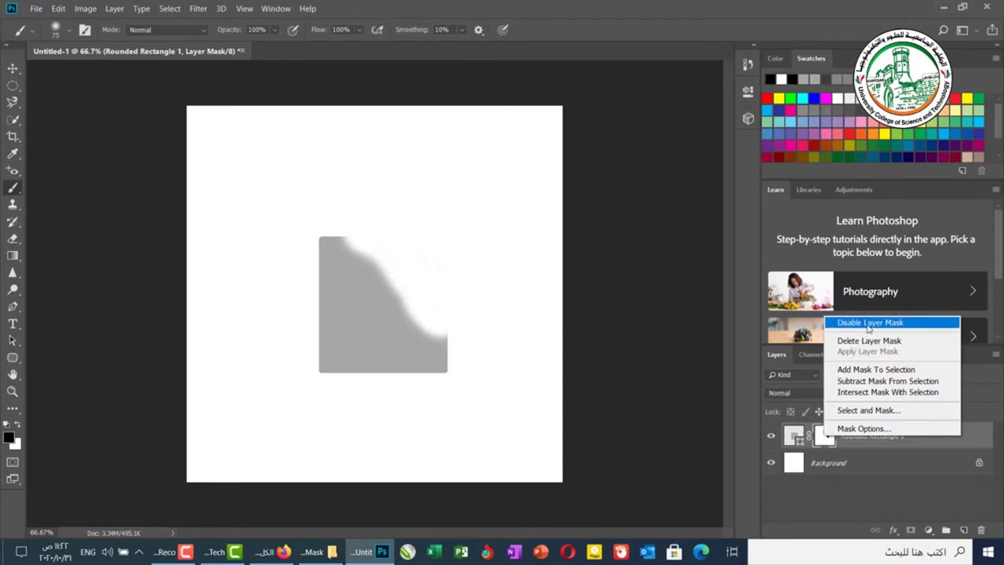
pyautogui.click(867, 324)
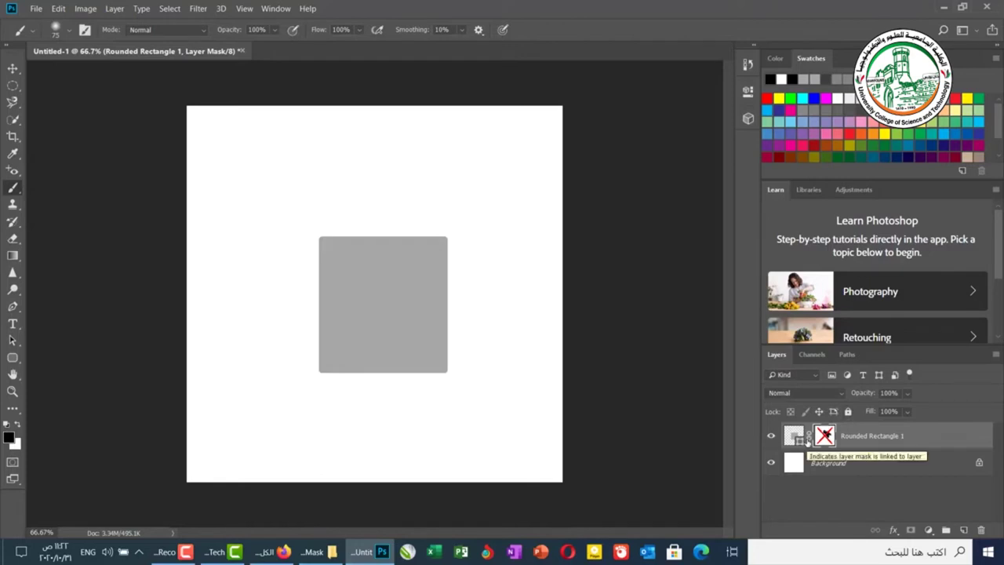
pyautogui.rightClick(829, 437)
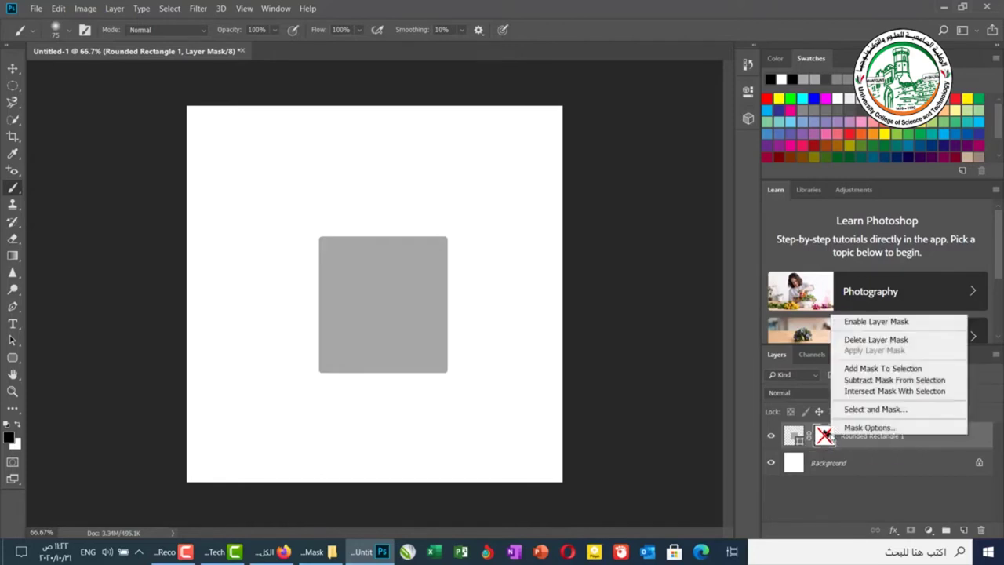
pyautogui.click(866, 328)
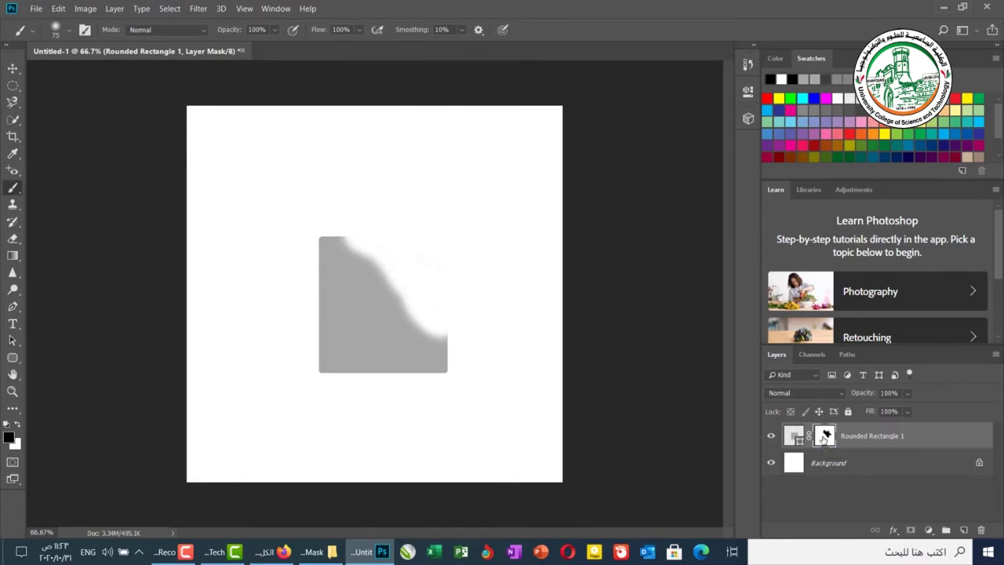
pyautogui.keyDown('shift'); pyautogui.click(825, 436); pyautogui.keyUp('shift')
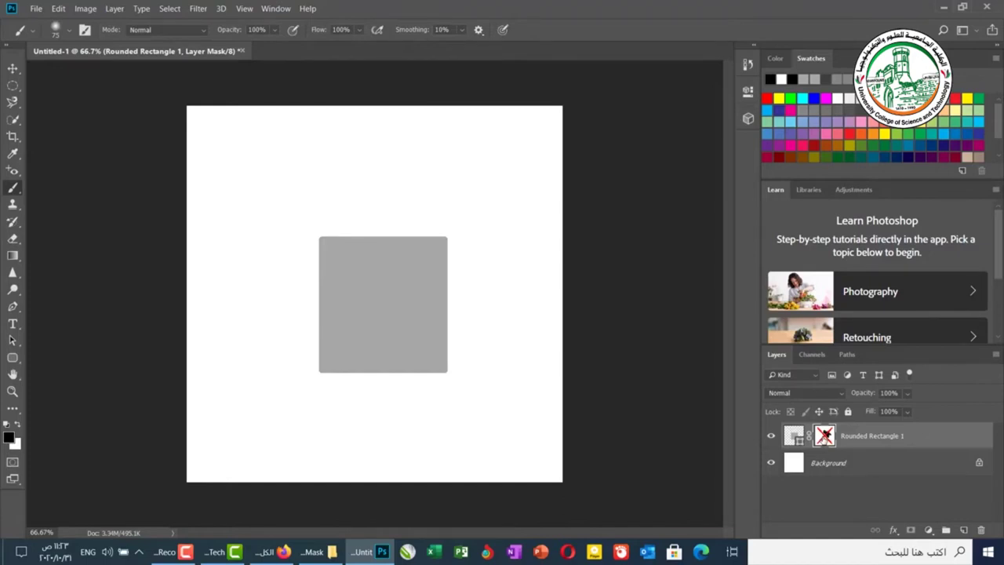
pyautogui.keyDown('shift'); pyautogui.click(824, 436); pyautogui.keyUp('shift')
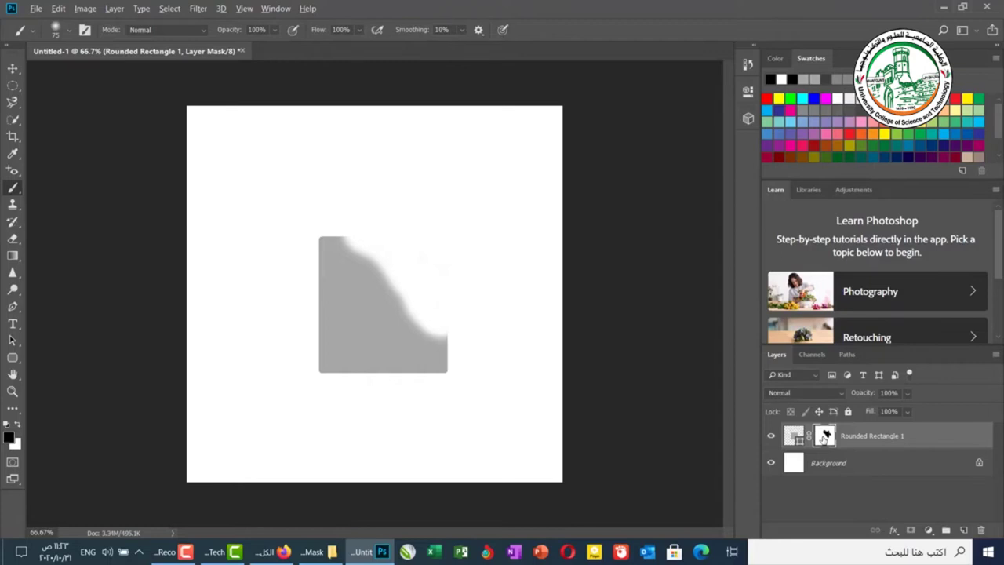
# View the layer mask alone on the canvas, and delete it from the rounded rectangle's layer
pyautogui.keyDown('alt'); pyautogui.click(825, 437); pyautogui.keyUp('alt')
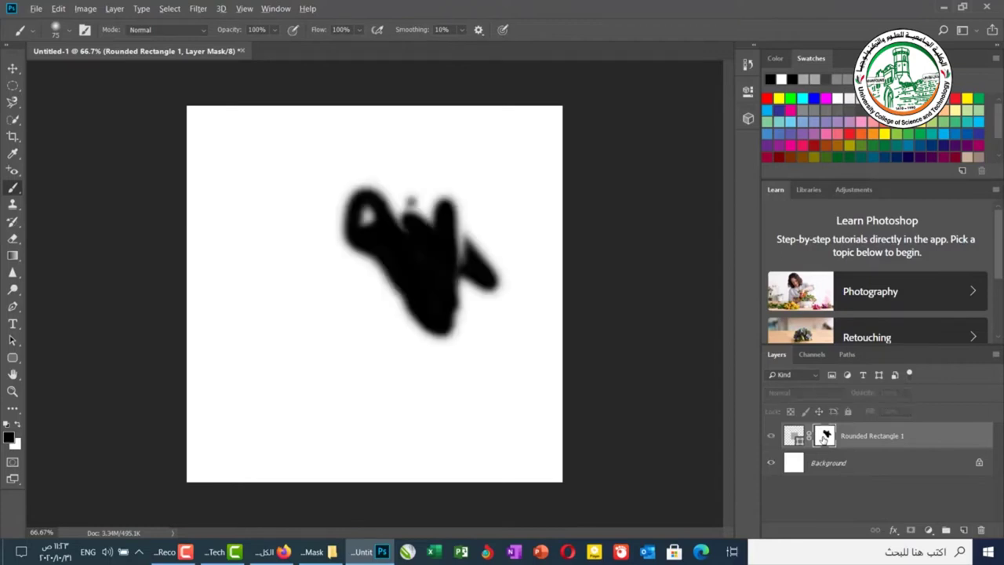
pyautogui.keyDown('alt'); pyautogui.click(824, 437); pyautogui.keyUp('alt')
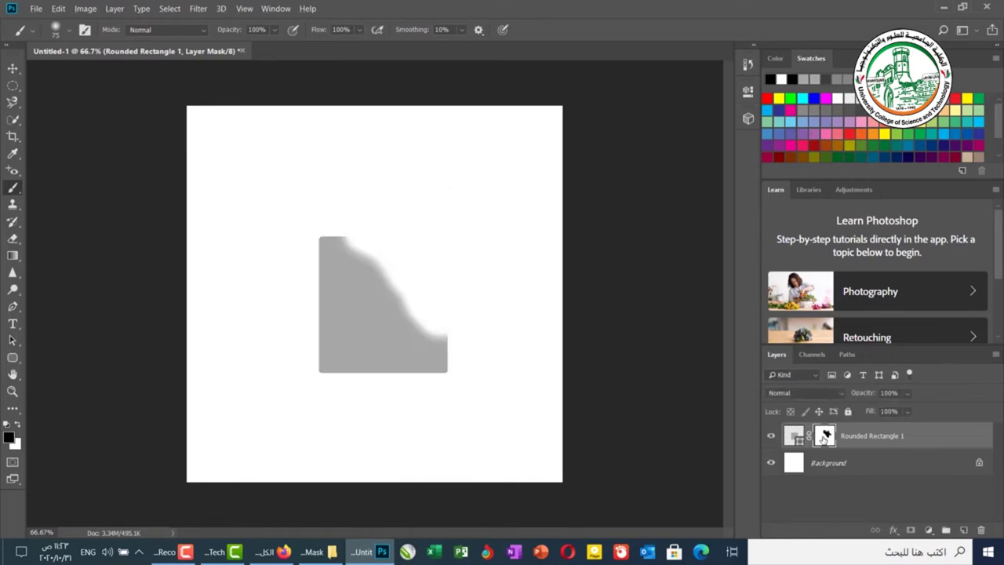
pyautogui.rightClick(825, 437)
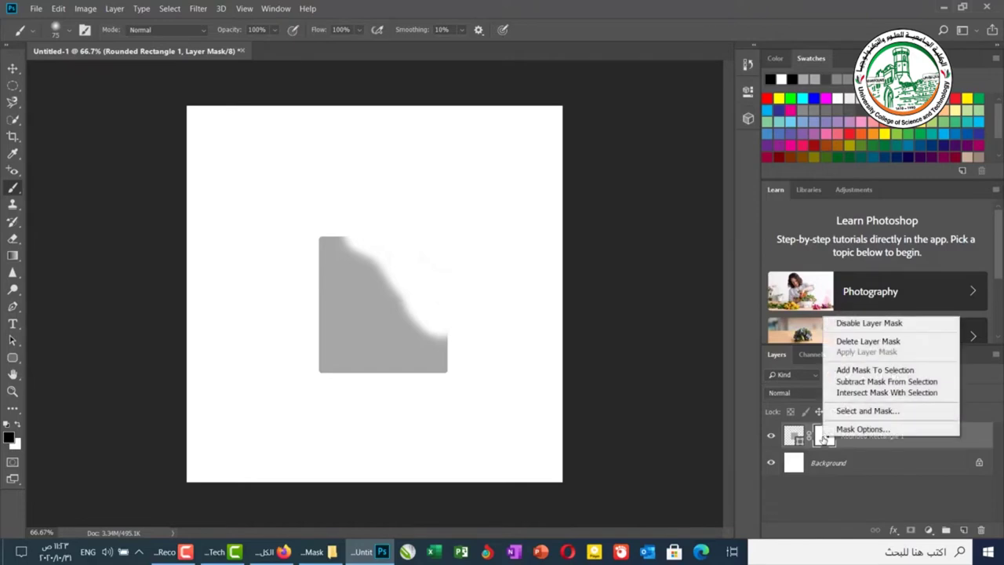
pyautogui.click(868, 341)
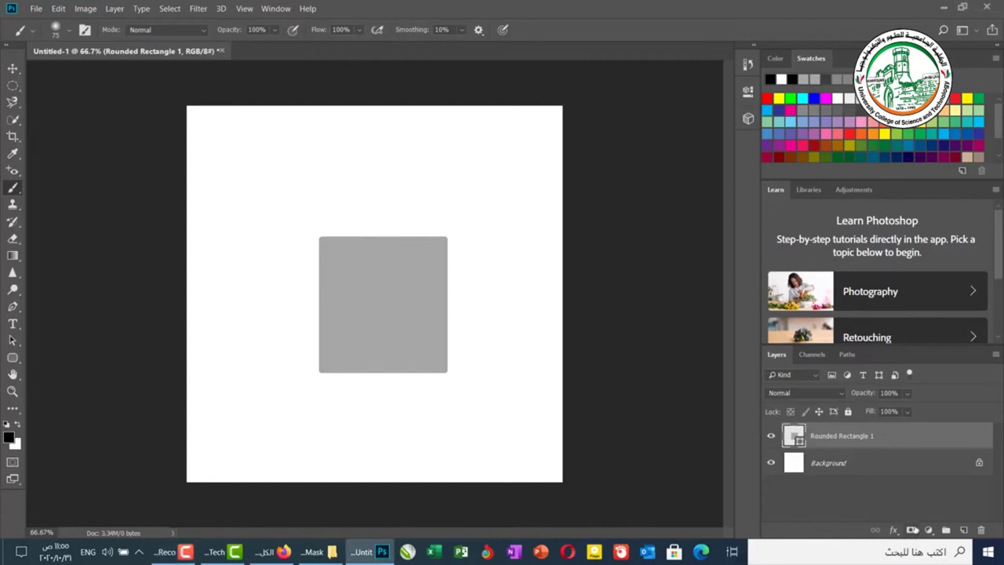
# Add a new layer mask to the rounded rectangle and paint black over the shape's upper-right corner
pyautogui.click(911, 530)
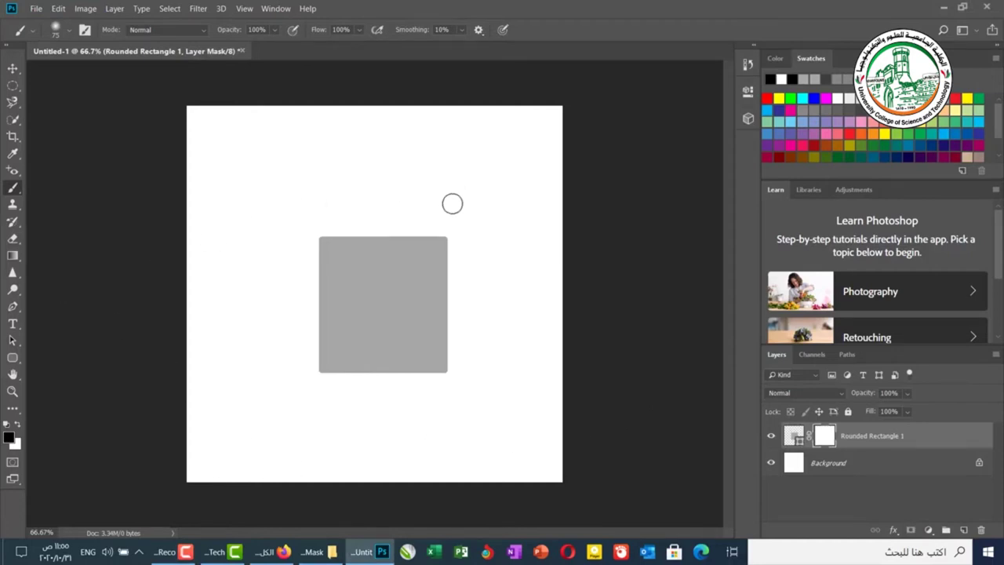
pyautogui.moveTo(394, 240)
pyautogui.mouseDown()
pyautogui.moveTo(475, 251)
pyautogui.moveTo(434, 250)
pyautogui.moveTo(360, 215)
pyautogui.moveTo(413, 247)
pyautogui.mouseUp()
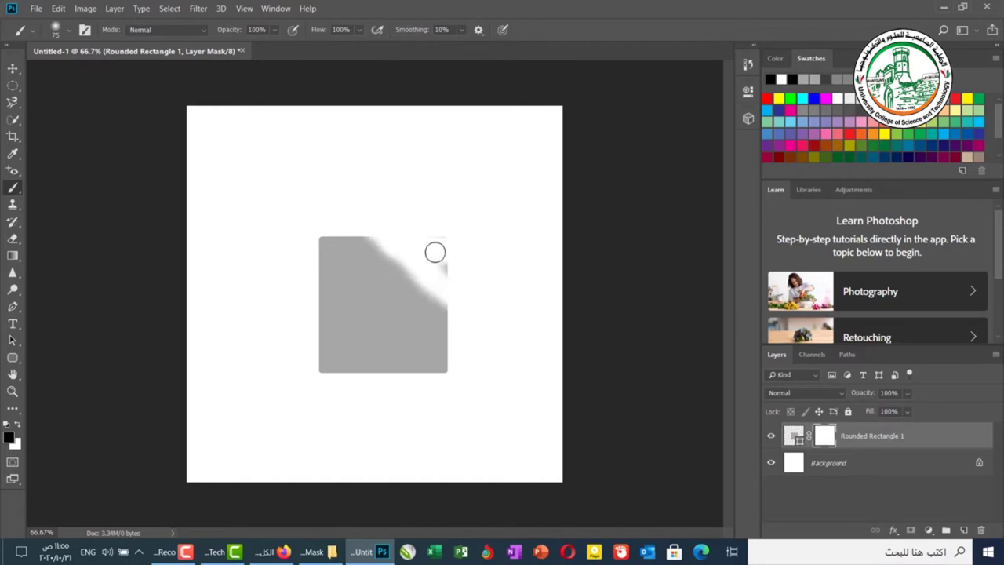
pyautogui.moveTo(358, 224); pyautogui.dragTo(452, 314)
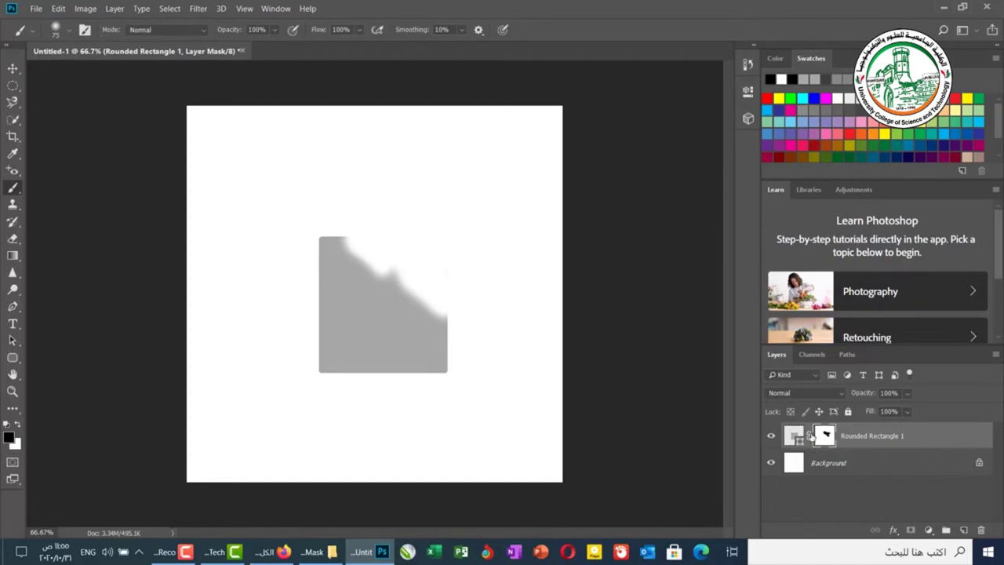
# Move the rounded rectangle together with its linked mask to the right, and back left to slightly above its original position
pyautogui.click(14, 70)
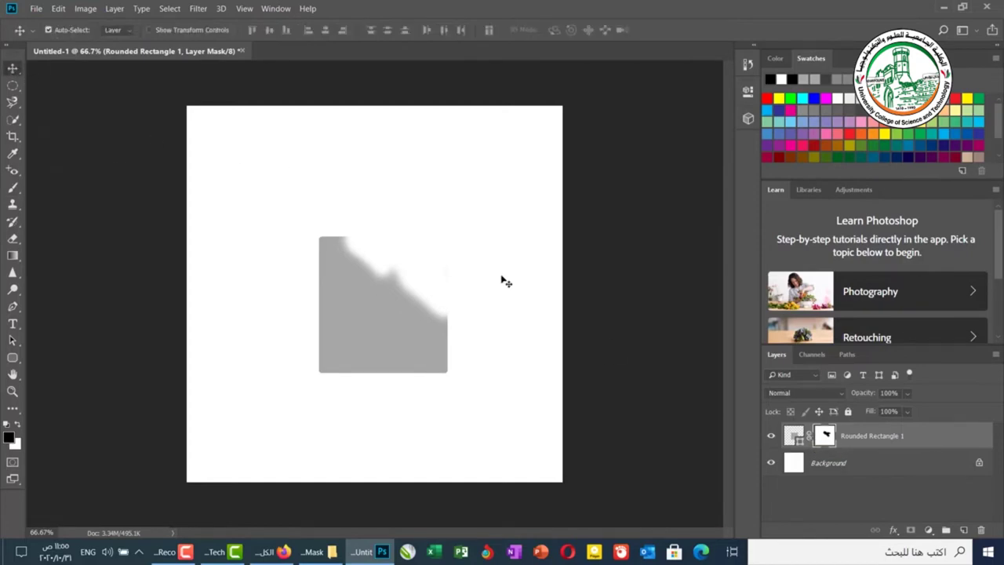
pyautogui.moveTo(400, 335); pyautogui.dragTo(428, 320)
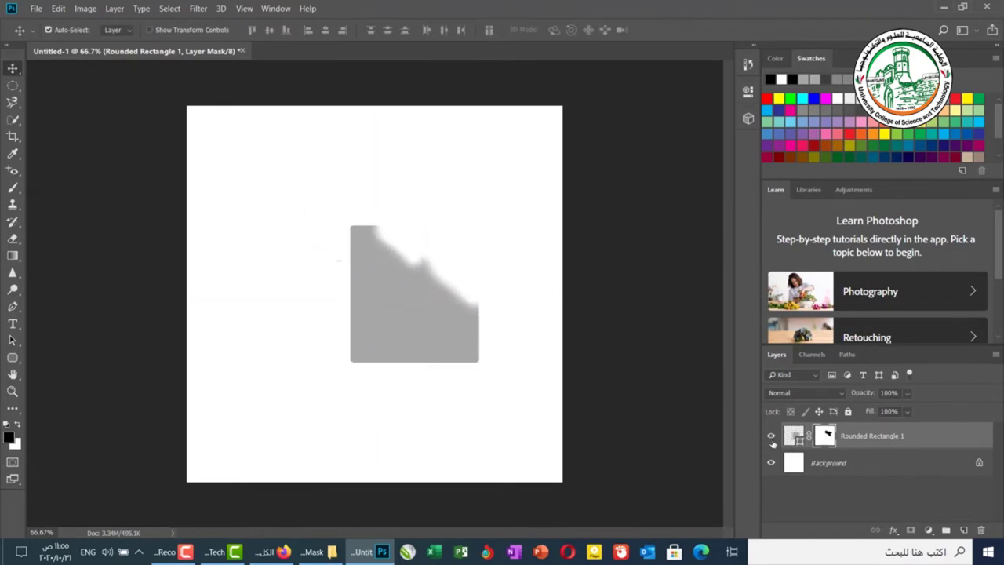
pyautogui.moveTo(399, 336); pyautogui.dragTo(413, 309)
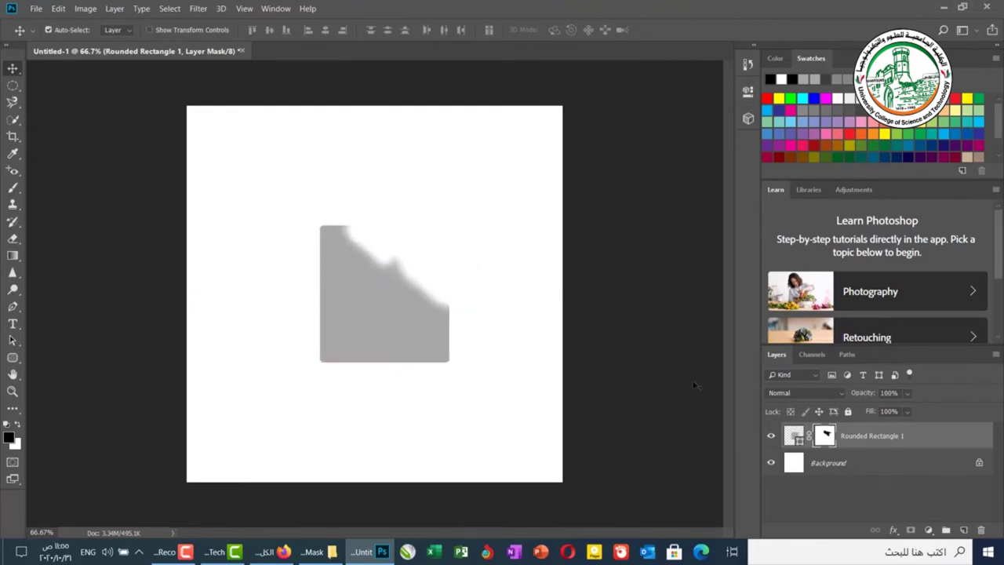
# Unlink the mask from the rounded rectangle and move only the shape to the lower-left area of the canvas
pyautogui.click(793, 436)
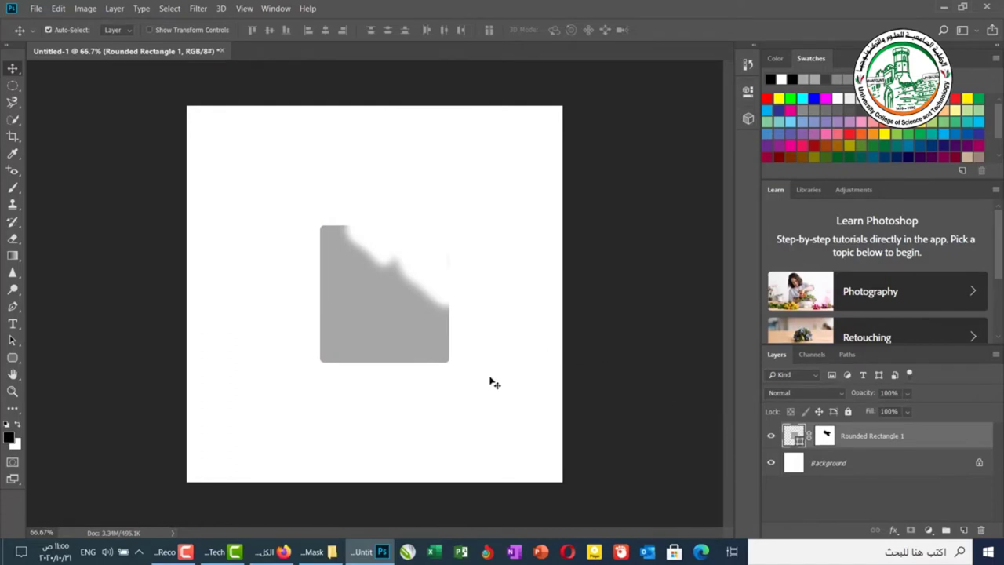
pyautogui.moveTo(365, 311)
pyautogui.mouseDown()
pyautogui.moveTo(253, 348)
pyautogui.moveTo(345, 336)
pyautogui.moveTo(320, 316)
pyautogui.moveTo(385, 298)
pyautogui.moveTo(363, 309)
pyautogui.mouseUp()
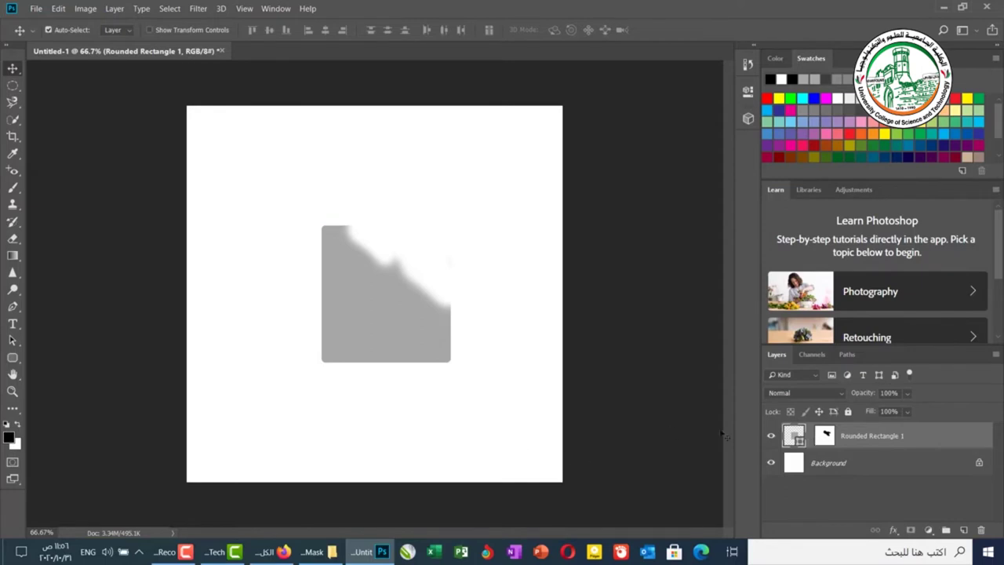
pyautogui.moveTo(397, 354); pyautogui.dragTo(297, 425)
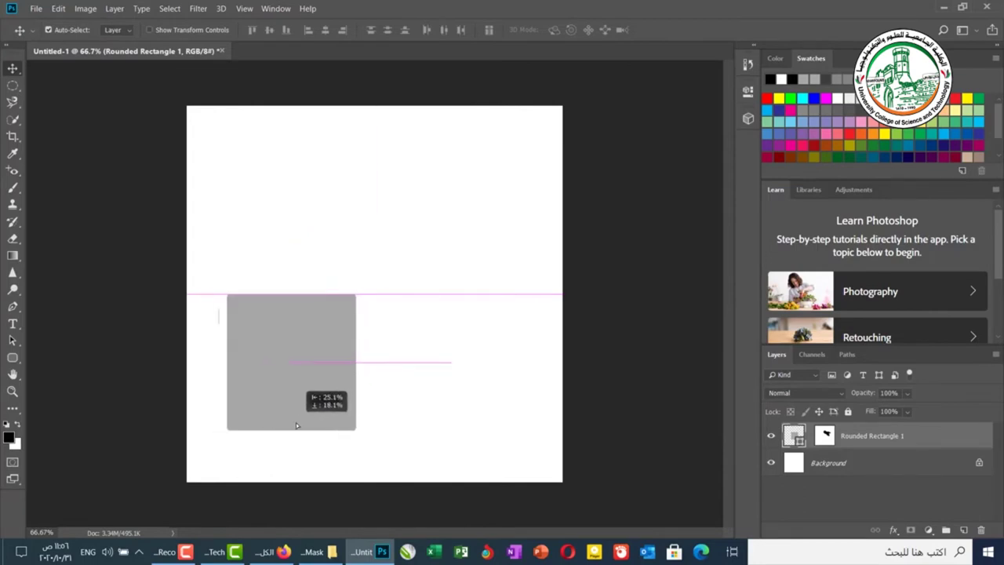
pyautogui.moveTo(296, 426); pyautogui.dragTo(297, 426)
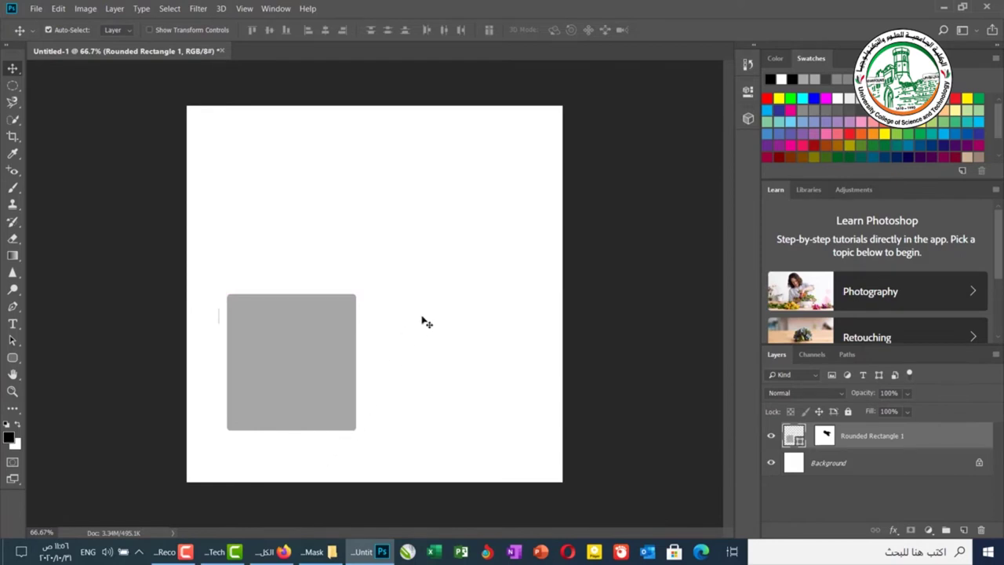
# Select the unlinked layer mask and move it down over the upper-right part of the rounded rectangle
pyautogui.moveTo(468, 268); pyautogui.dragTo(401, 336)
pyautogui.moveTo(486, 246); pyautogui.dragTo(442, 334)
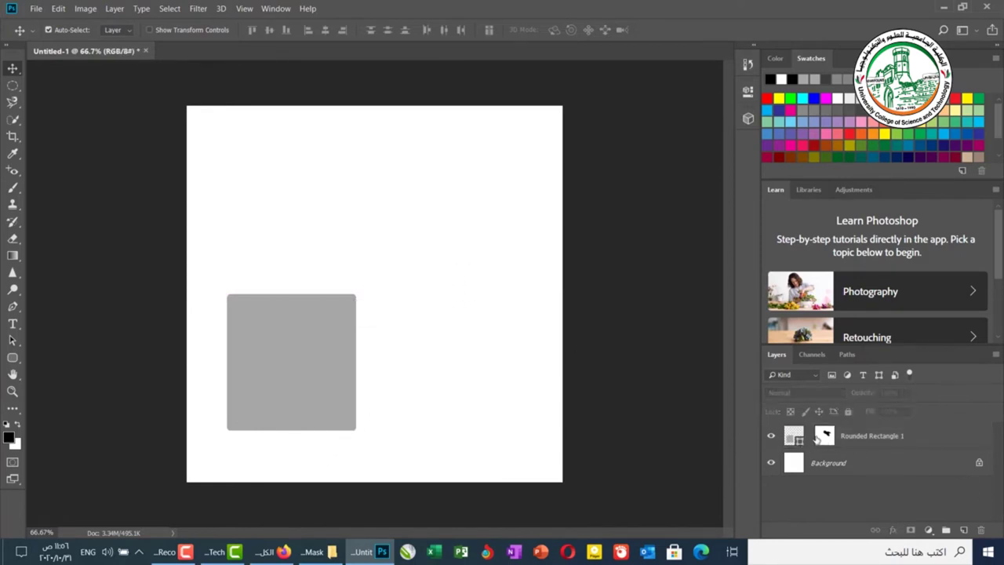
pyautogui.click(823, 437)
pyautogui.moveTo(473, 253); pyautogui.dragTo(302, 386)
pyautogui.moveTo(245, 419); pyautogui.dragTo(220, 445)
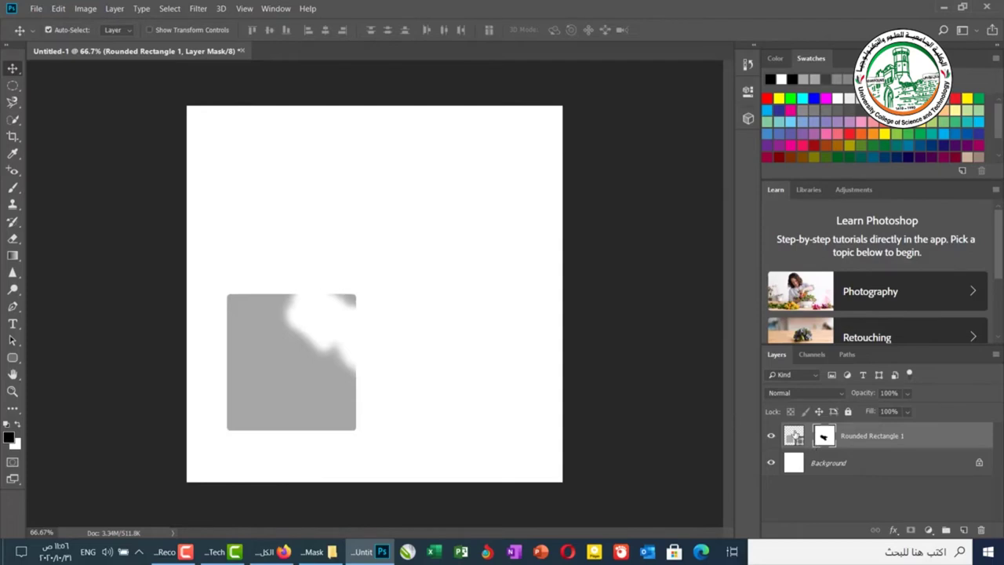
# Move the shape without its mask slightly up and to the right, and link the mask to the layer again
pyautogui.click(793, 436)
pyautogui.moveTo(320, 416); pyautogui.dragTo(354, 397)
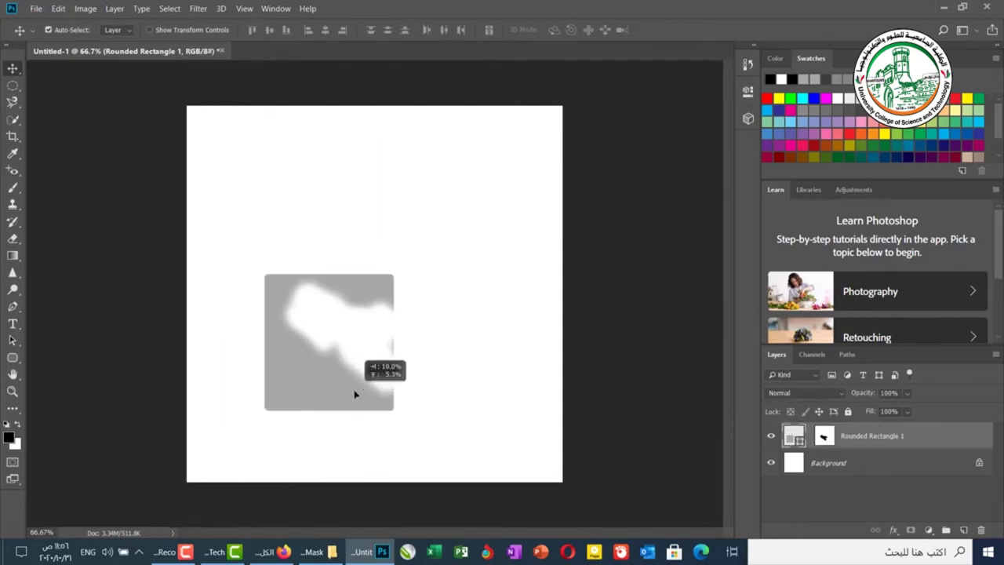
pyautogui.click(811, 436)
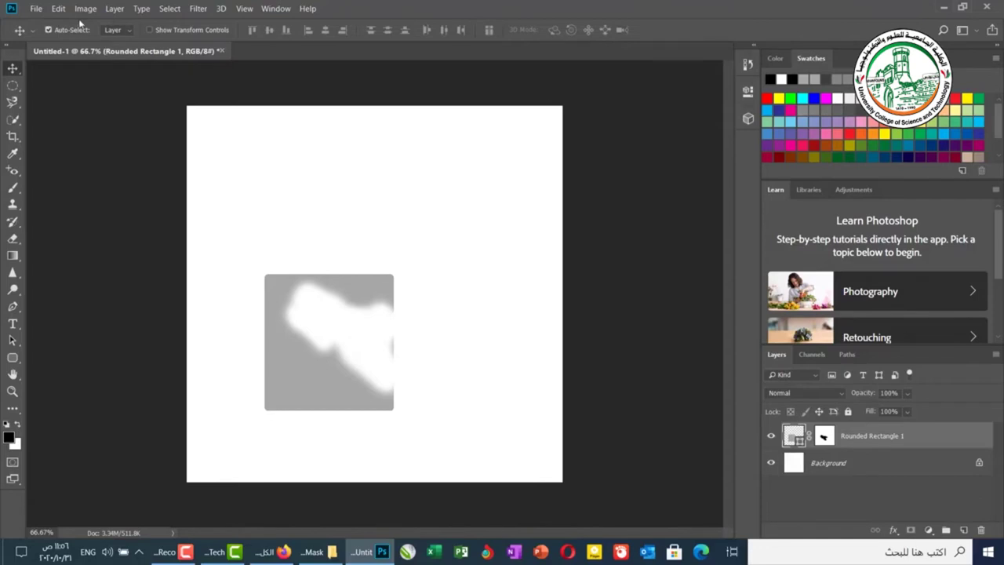
# Create another 1080 x 1080 pixel RGB document at 72 ppi with a white background
pyautogui.click(36, 9)
pyautogui.press('Escape')
pyautogui.hotkey('ctrl', 'n')
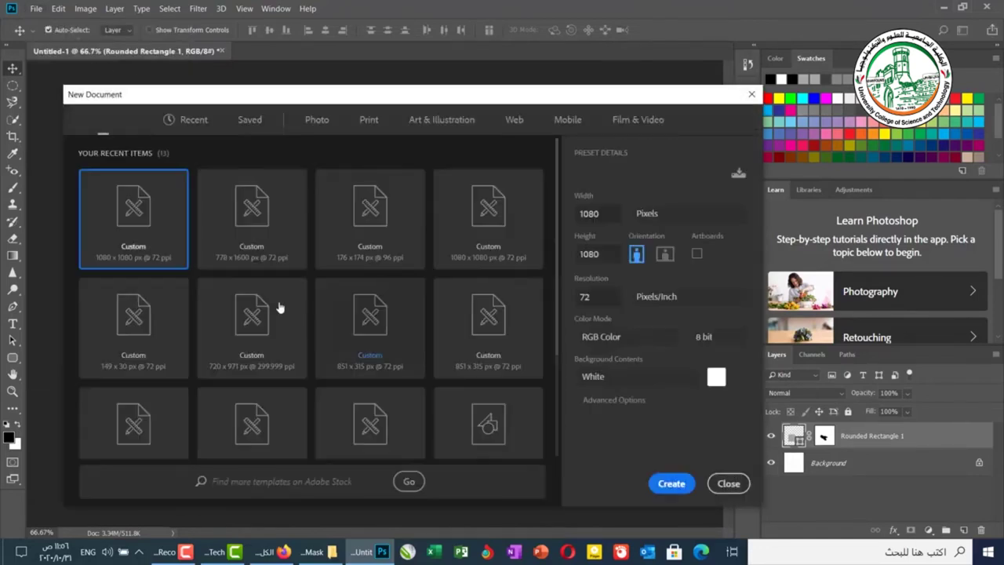
pyautogui.click(671, 484)
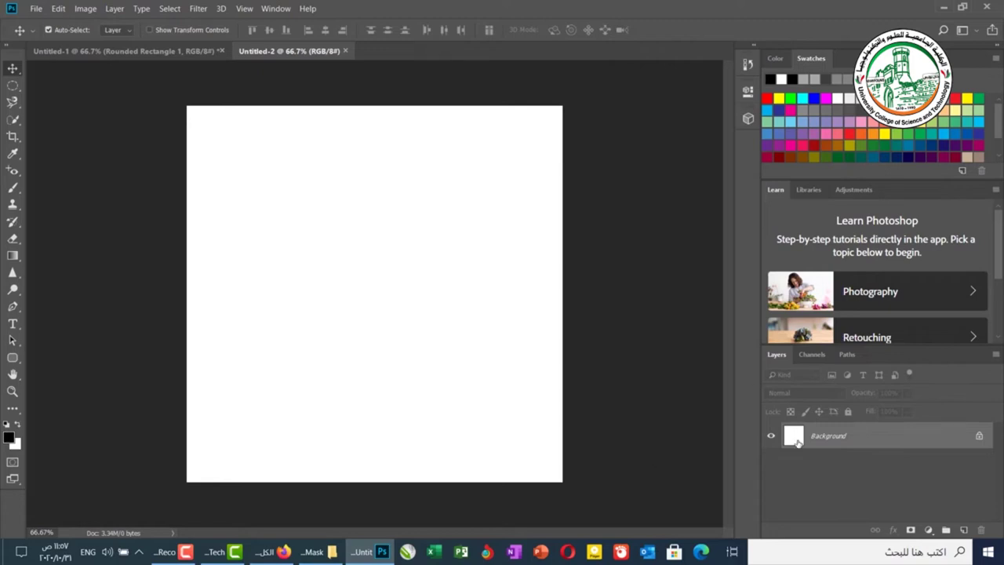
# Fill the white background with pure red, using Normal blending mode and 100% opacity
pyautogui.click(58, 9)
pyautogui.click(66, 201)
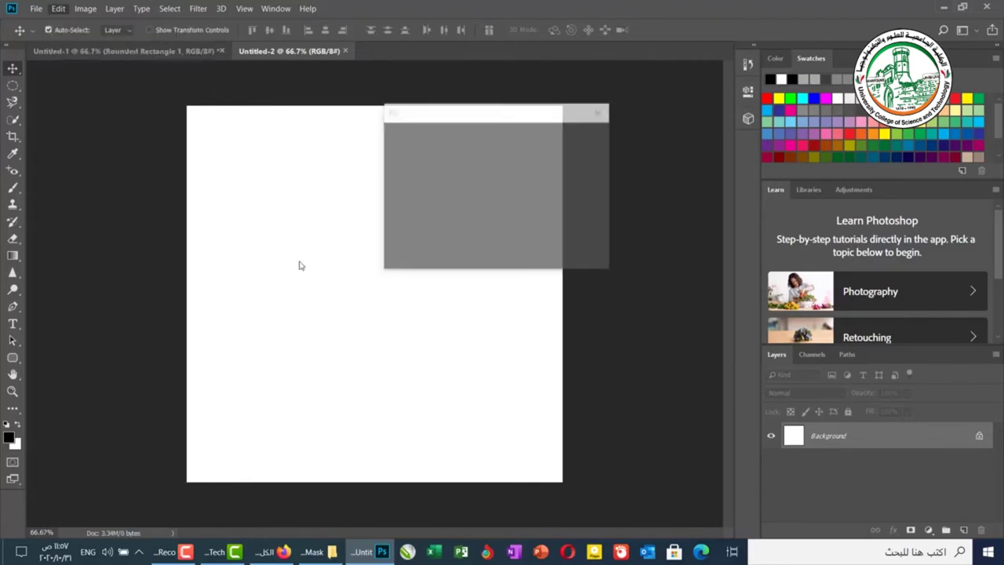
pyautogui.click(539, 136)
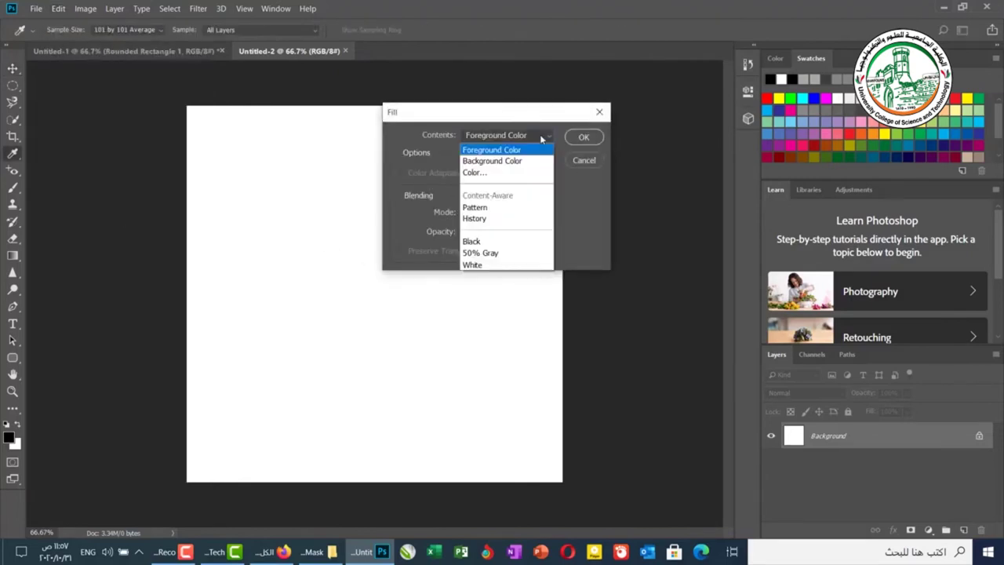
pyautogui.click(502, 172)
pyautogui.moveTo(477, 222); pyautogui.dragTo(477, 210)
pyautogui.click(464, 212)
pyautogui.click(578, 201)
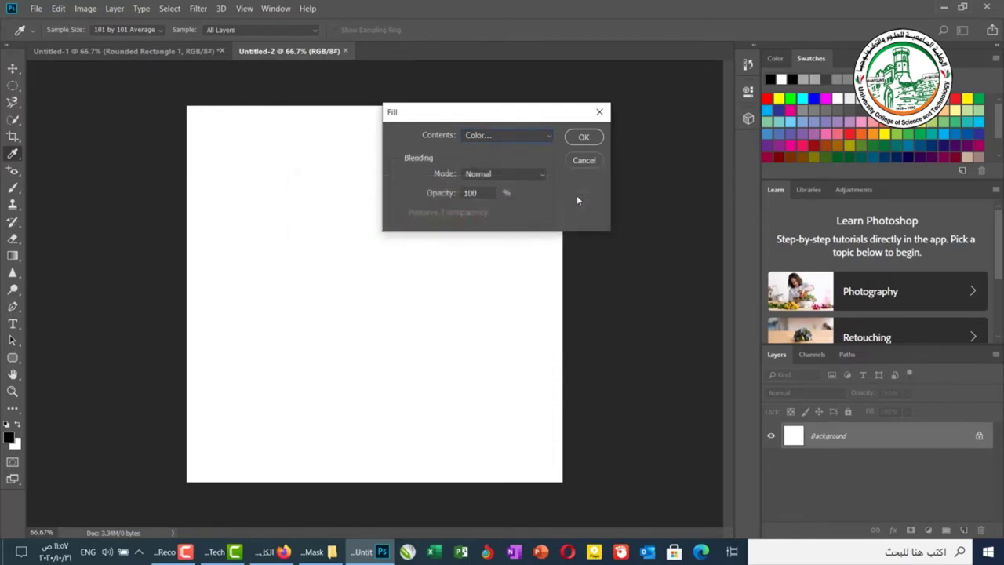
pyautogui.click(588, 139)
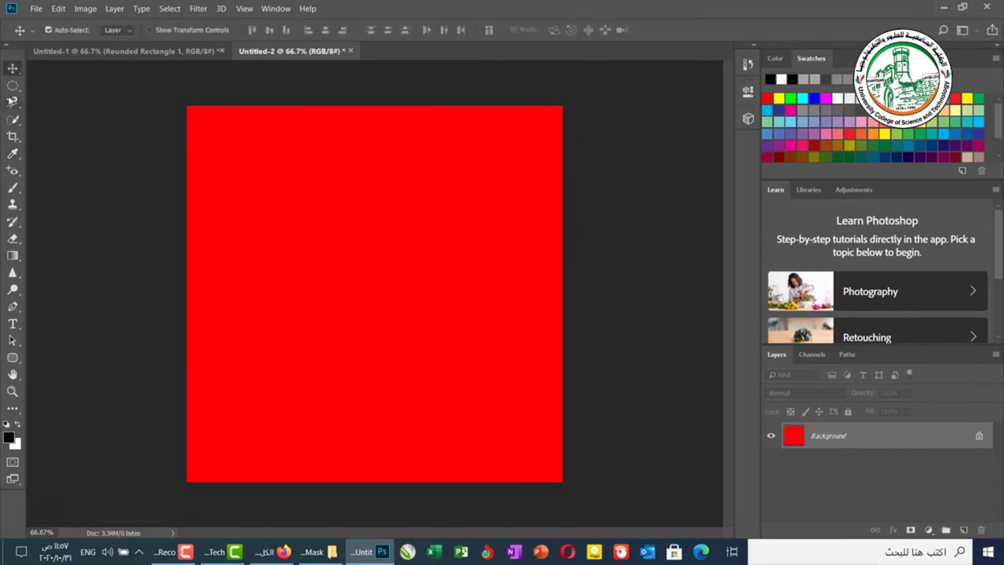
# Make a circular selection with a 20 px feather near the canvas centre and turn it into a layer mask
pyautogui.click(13, 87)
pyautogui.rightClick(15, 89)
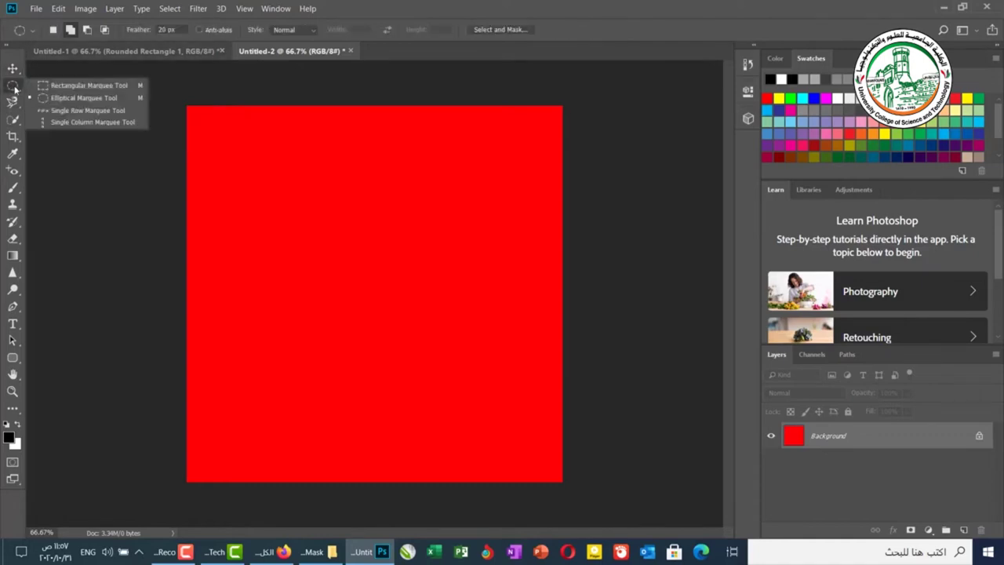
pyautogui.click(69, 98)
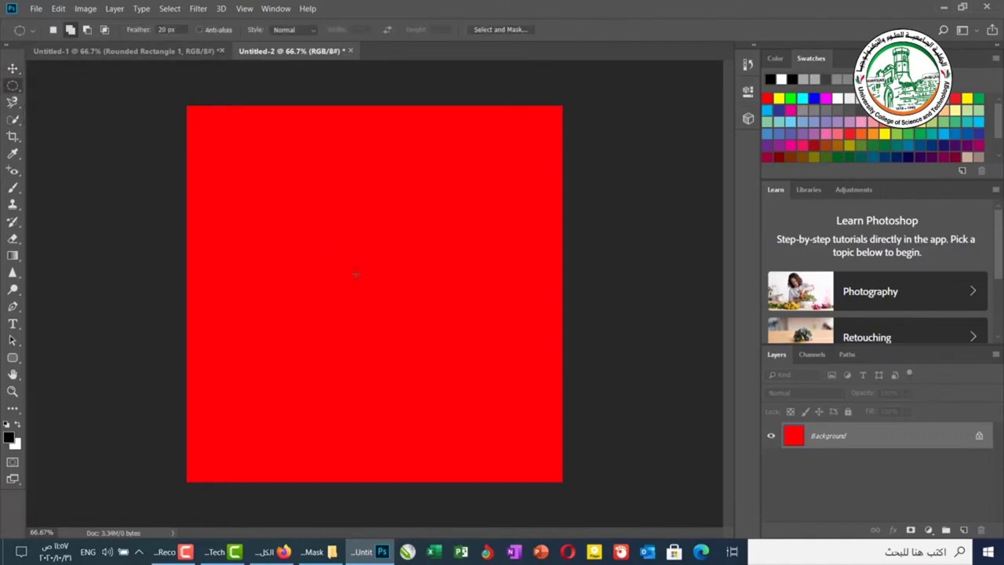
pyautogui.moveTo(300, 228); pyautogui.dragTo(468, 386)
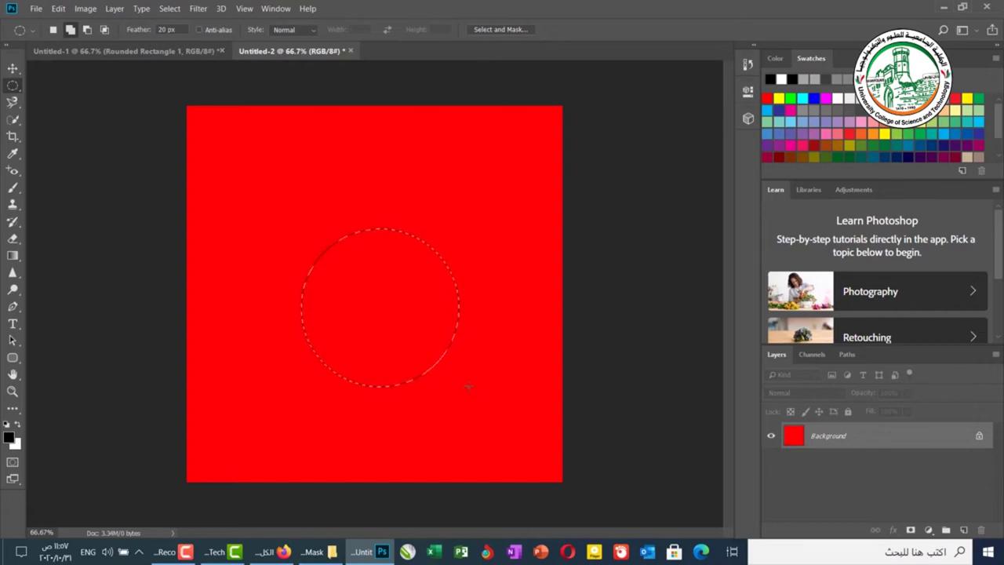
pyautogui.click(911, 530)
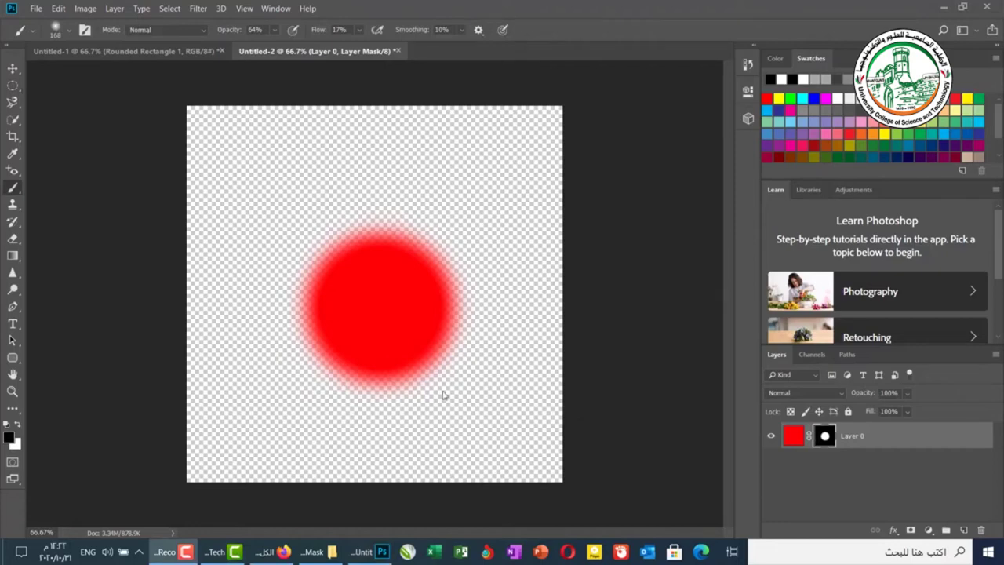
# Open 1.jpg from the Masking folder as its own document and unlock its Background layer
pyautogui.click(313, 551)
pyautogui.moveTo(570, 308); pyautogui.dragTo(514, 53)
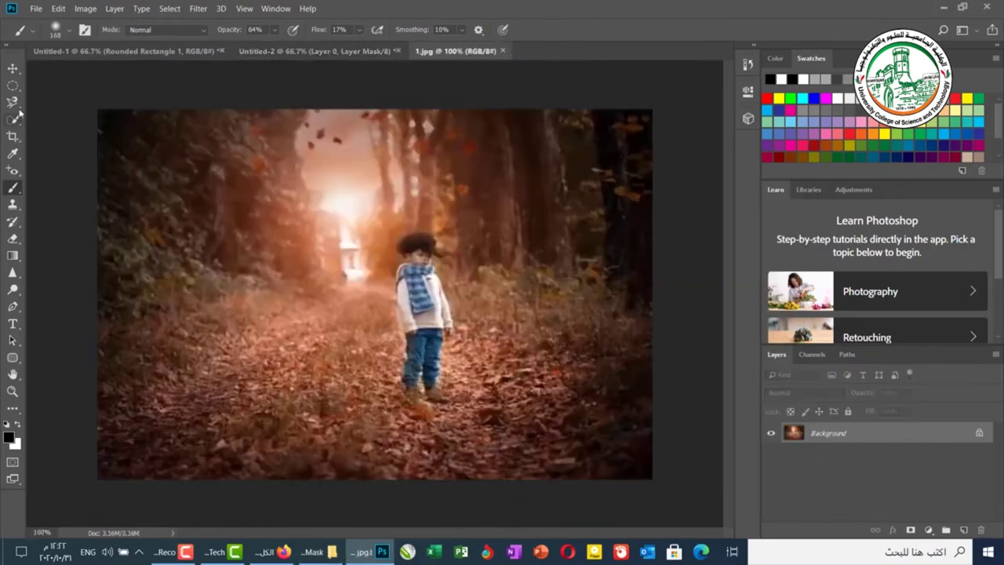
pyautogui.click(13, 68)
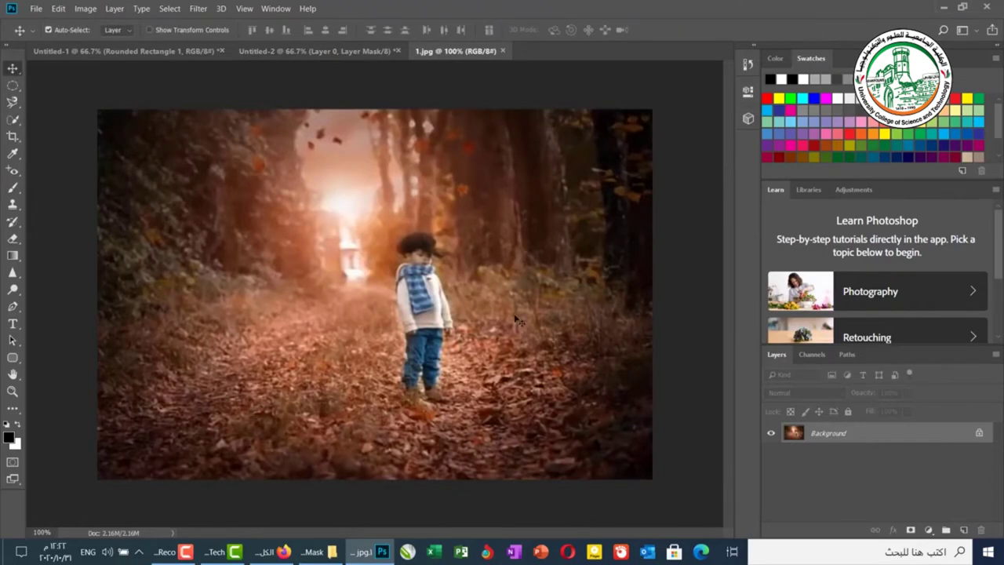
pyautogui.click(979, 433)
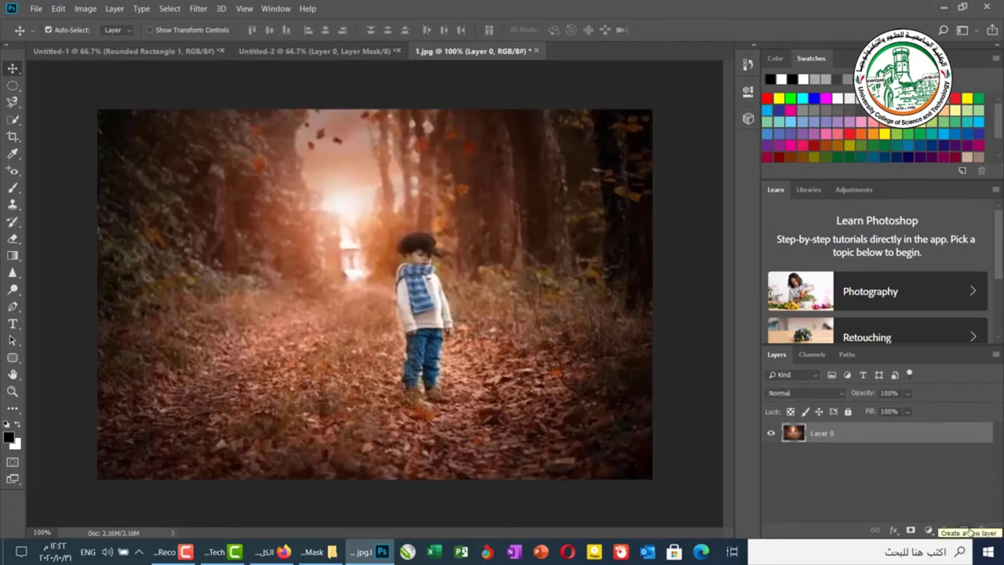
# Add a new layer beneath the forest photo and fill it with black
pyautogui.click(964, 530)
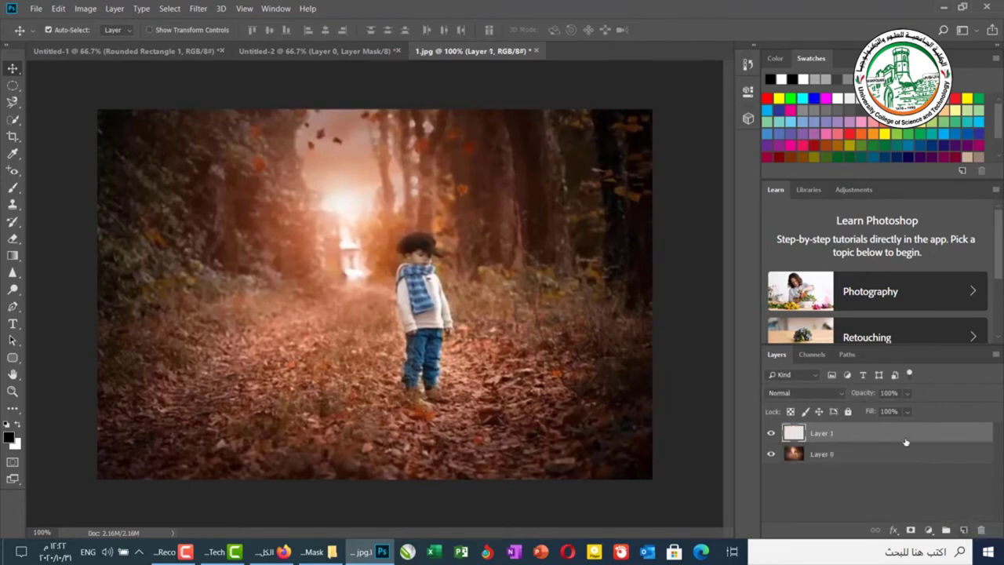
pyautogui.moveTo(906, 442); pyautogui.dragTo(898, 467)
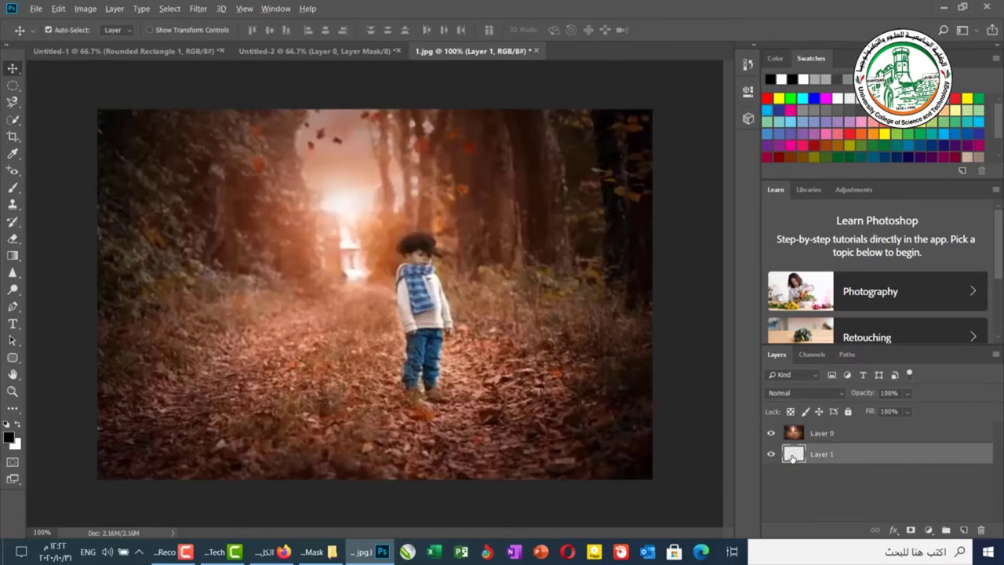
pyautogui.hotkey('alt', 'BackSpace')
# Add a layer mask to the forest photo and darken the areas around the child with a black brush at 59% opacity
pyautogui.click(832, 438)
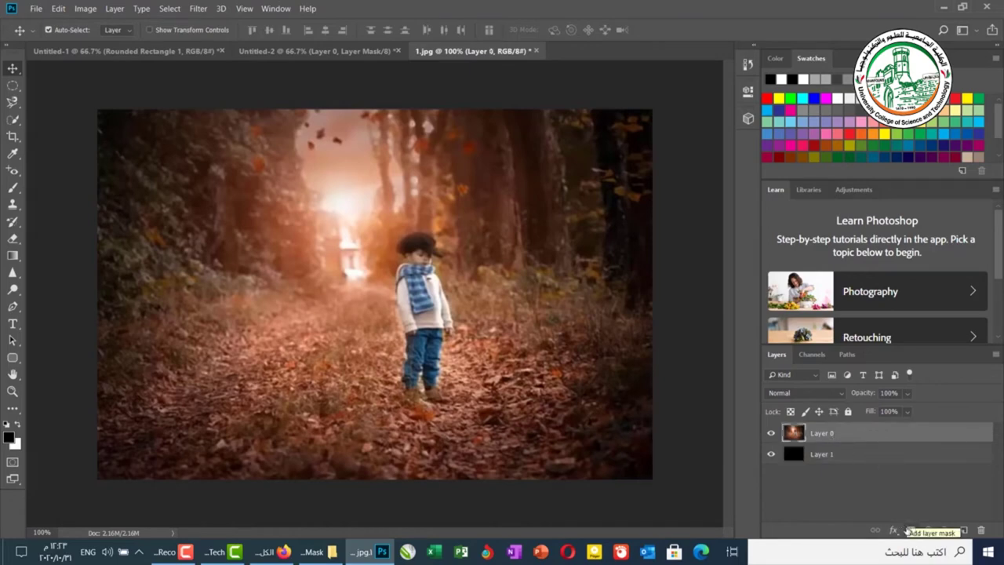
pyautogui.click(909, 530)
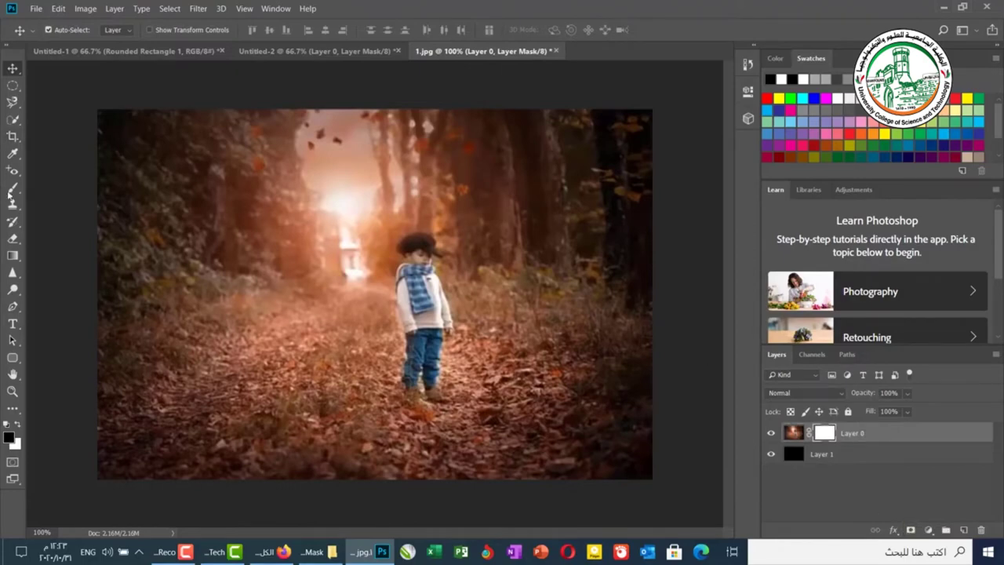
pyautogui.click(12, 190)
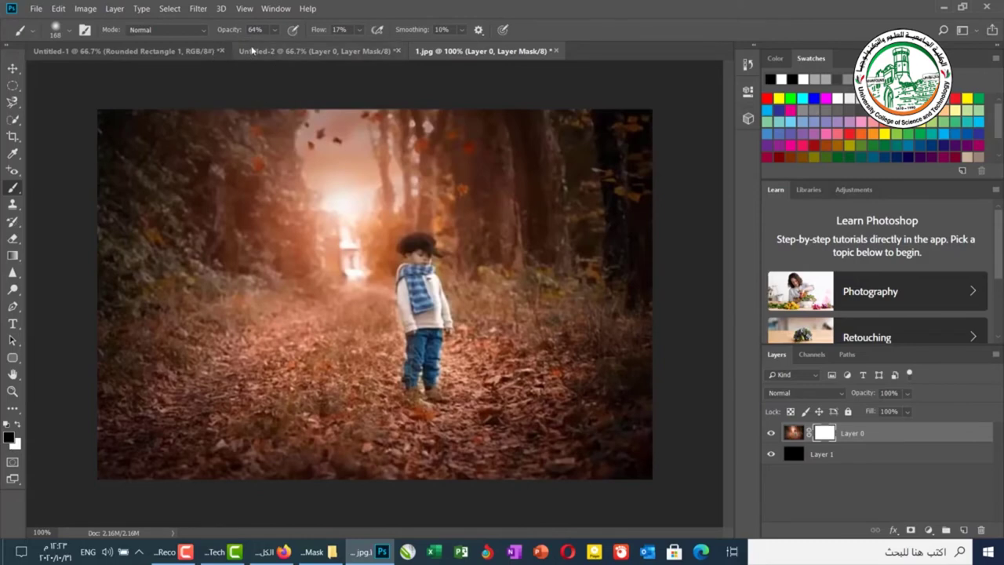
pyautogui.click(275, 29)
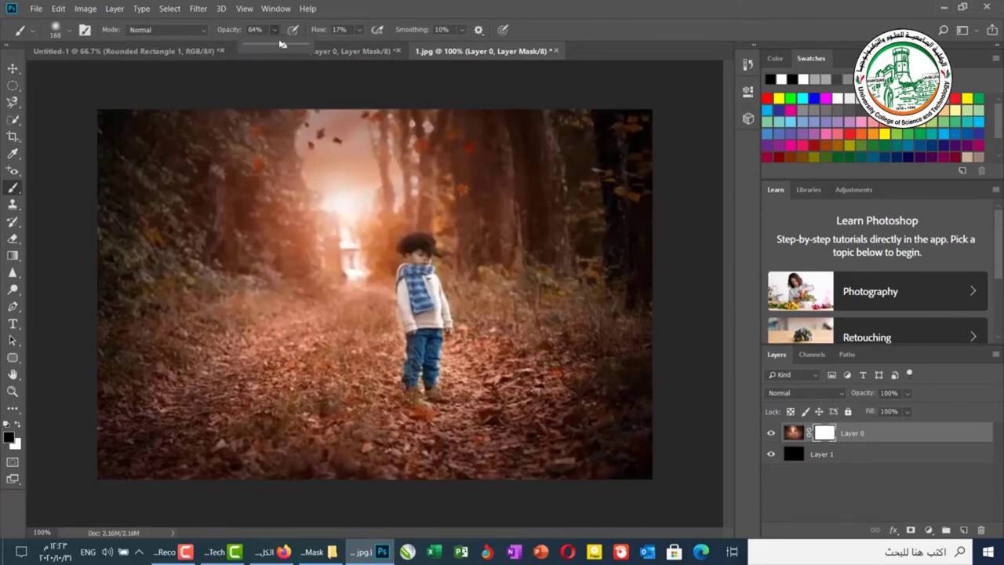
pyautogui.moveTo(283, 51); pyautogui.dragTo(281, 51)
pyautogui.click(153, 124)
pyautogui.moveTo(147, 274)
pyautogui.mouseDown()
pyautogui.moveTo(146, 208)
pyautogui.moveTo(152, 331)
pyautogui.moveTo(170, 367)
pyautogui.moveTo(182, 288)
pyautogui.moveTo(160, 275)
pyautogui.moveTo(222, 371)
pyautogui.moveTo(204, 286)
pyautogui.moveTo(183, 320)
pyautogui.moveTo(275, 423)
pyautogui.moveTo(137, 374)
pyautogui.moveTo(212, 432)
pyautogui.moveTo(146, 375)
pyautogui.moveTo(186, 402)
pyautogui.moveTo(420, 476)
pyautogui.moveTo(299, 421)
pyautogui.moveTo(390, 450)
pyautogui.moveTo(502, 432)
pyautogui.moveTo(329, 435)
pyautogui.moveTo(448, 444)
pyautogui.moveTo(532, 413)
pyautogui.moveTo(449, 423)
pyautogui.moveTo(497, 394)
pyautogui.moveTo(566, 264)
pyautogui.moveTo(562, 303)
pyautogui.moveTo(504, 369)
pyautogui.moveTo(529, 364)
pyautogui.moveTo(570, 204)
pyautogui.moveTo(554, 170)
pyautogui.moveTo(588, 290)
pyautogui.moveTo(529, 257)
pyautogui.moveTo(475, 182)
pyautogui.moveTo(476, 153)
pyautogui.moveTo(604, 221)
pyautogui.moveTo(582, 178)
pyautogui.moveTo(571, 379)
pyautogui.moveTo(521, 441)
pyautogui.moveTo(595, 317)
pyautogui.moveTo(584, 352)
pyautogui.moveTo(376, 453)
pyautogui.moveTo(210, 366)
pyautogui.moveTo(183, 297)
pyautogui.moveTo(291, 379)
pyautogui.moveTo(269, 193)
pyautogui.moveTo(258, 342)
pyautogui.moveTo(268, 397)
pyautogui.moveTo(256, 254)
pyautogui.moveTo(310, 350)
pyautogui.moveTo(343, 368)
pyautogui.moveTo(258, 297)
pyautogui.moveTo(274, 355)
pyautogui.moveTo(380, 413)
pyautogui.moveTo(193, 295)
pyautogui.moveTo(157, 235)
pyautogui.moveTo(155, 335)
pyautogui.moveTo(368, 418)
pyautogui.moveTo(378, 412)
pyautogui.moveTo(314, 383)
pyautogui.moveTo(384, 441)
pyautogui.moveTo(490, 418)
pyautogui.moveTo(487, 442)
pyautogui.moveTo(332, 381)
pyautogui.moveTo(280, 201)
pyautogui.moveTo(278, 249)
pyautogui.mouseUp()
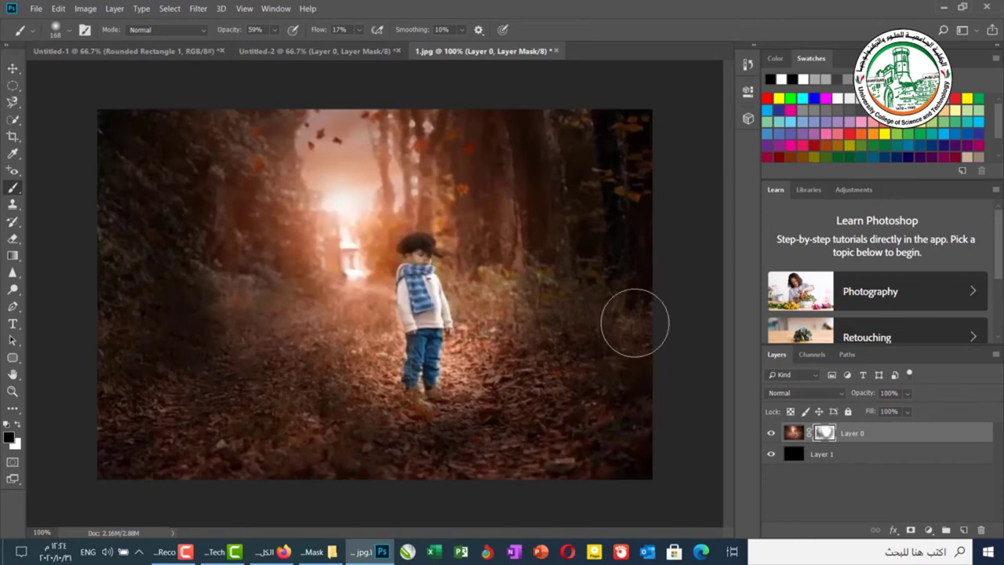
# Open 2.jpg from the Masking folder as a separate document
pyautogui.press('g')
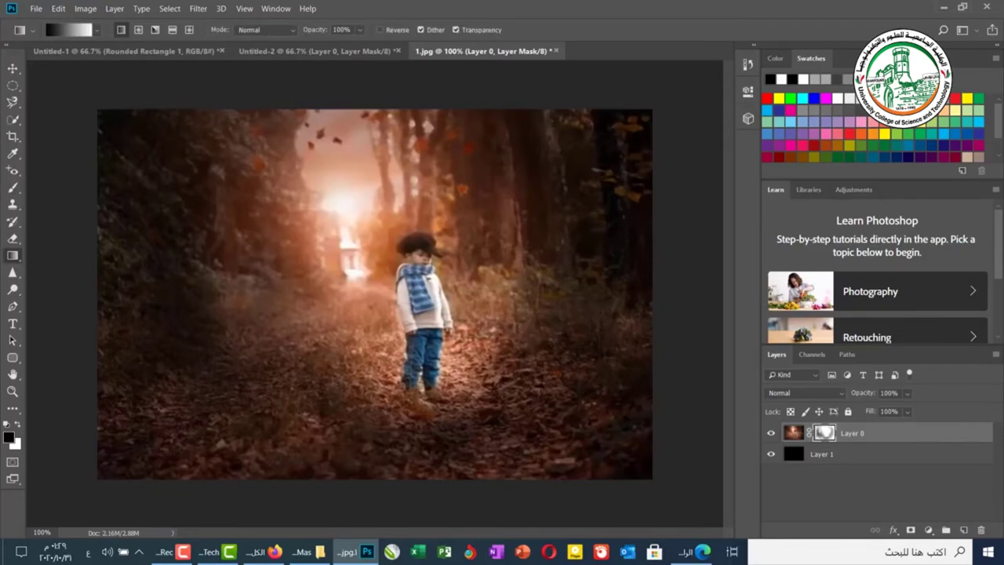
pyautogui.click(303, 551)
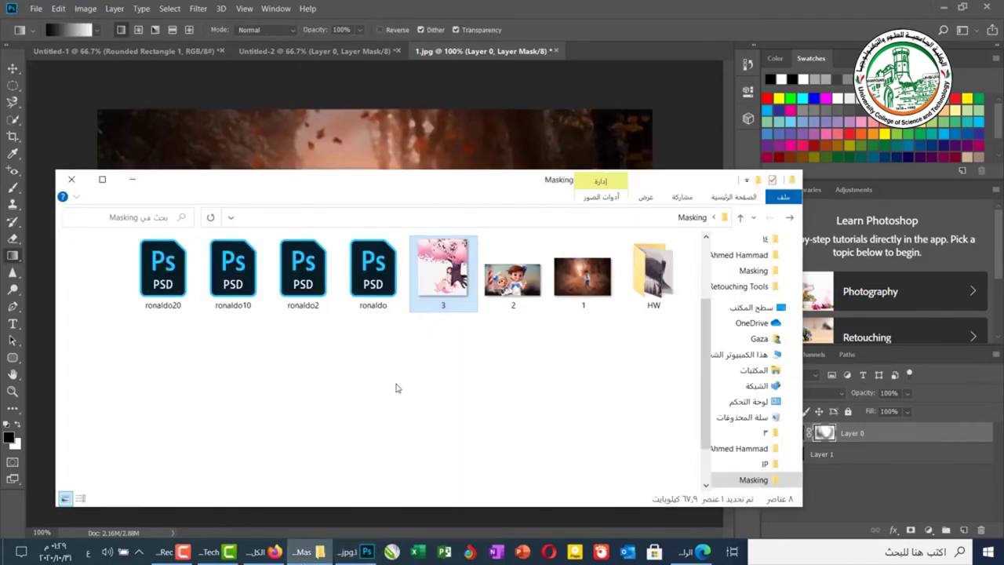
pyautogui.moveTo(491, 286); pyautogui.dragTo(642, 70)
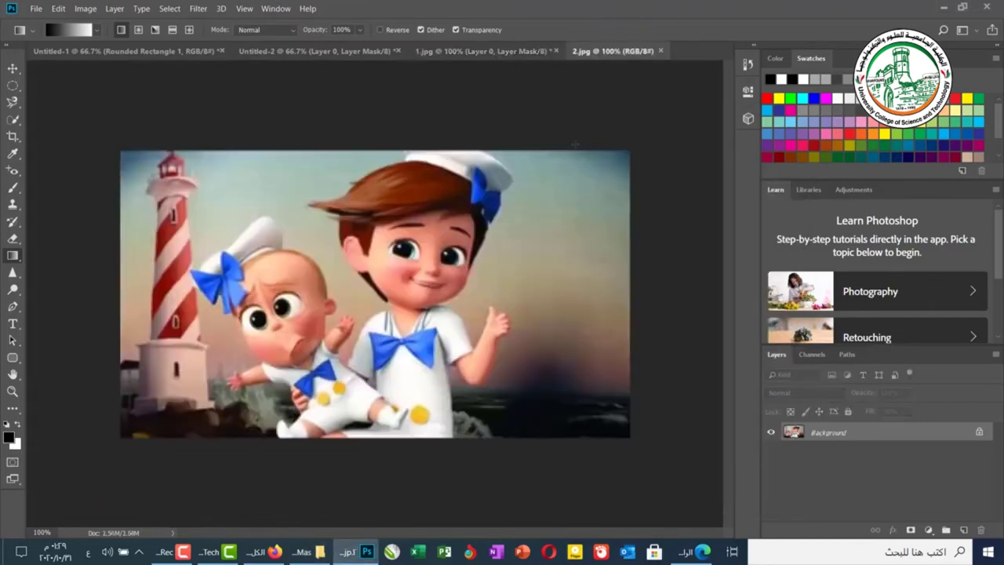
# Place image 3 into the 2.jpg document and position it over the right side at X 838.50 px, Y 277.50 px
pyautogui.click(306, 557)
pyautogui.moveTo(428, 263); pyautogui.dragTo(464, 157)
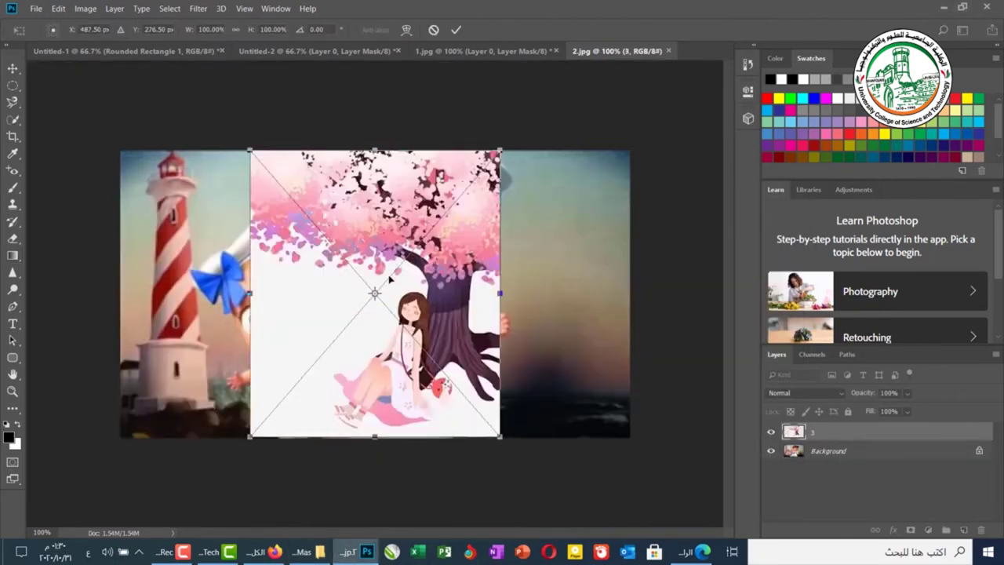
pyautogui.moveTo(375, 265); pyautogui.dragTo(557, 265)
pyautogui.press('Down')
pyautogui.press('Down')
pyautogui.press('Down')
pyautogui.press('Down')
pyautogui.press('Down')
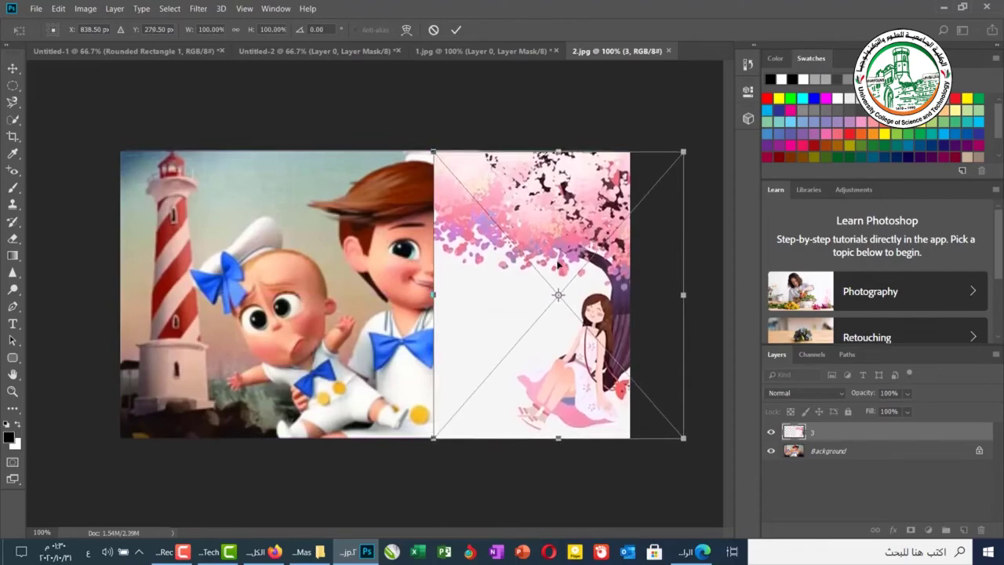
pyautogui.press('Up')
pyautogui.press('Up')
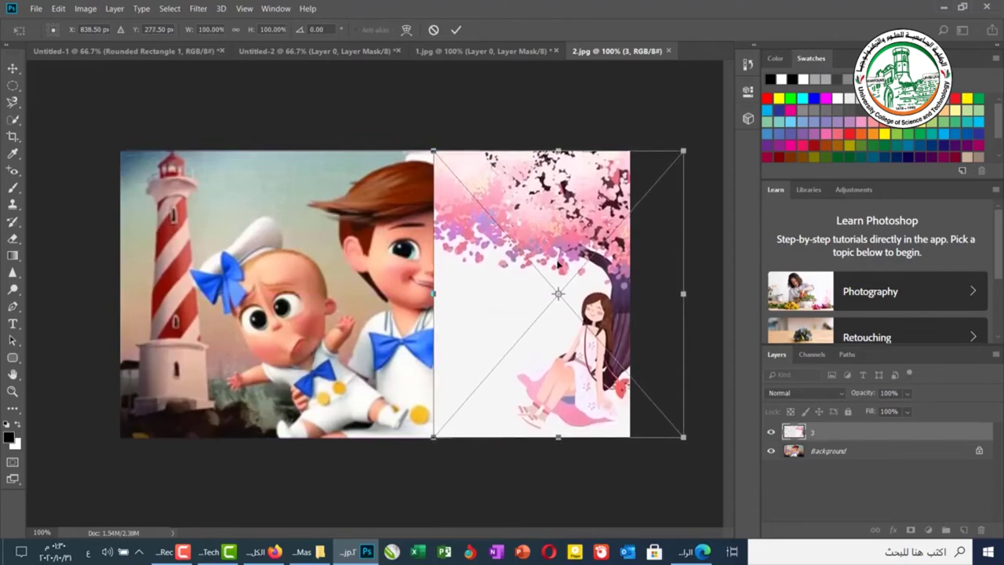
pyautogui.press('Return')
pyautogui.press('g')
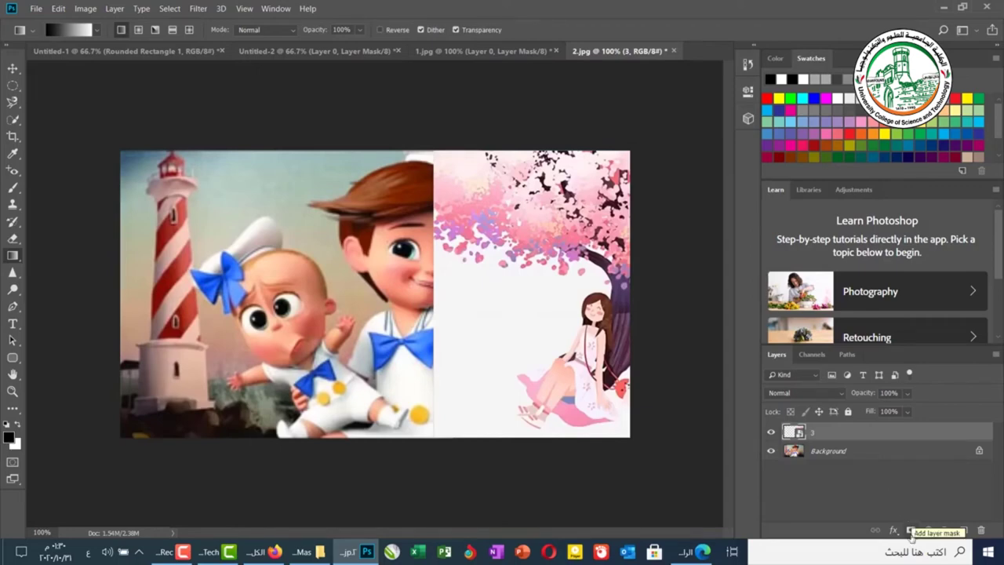
# Add a layer mask to the placed image 3 and fade its left edge with horizontal black-to-white linear gradients
pyautogui.click(910, 531)
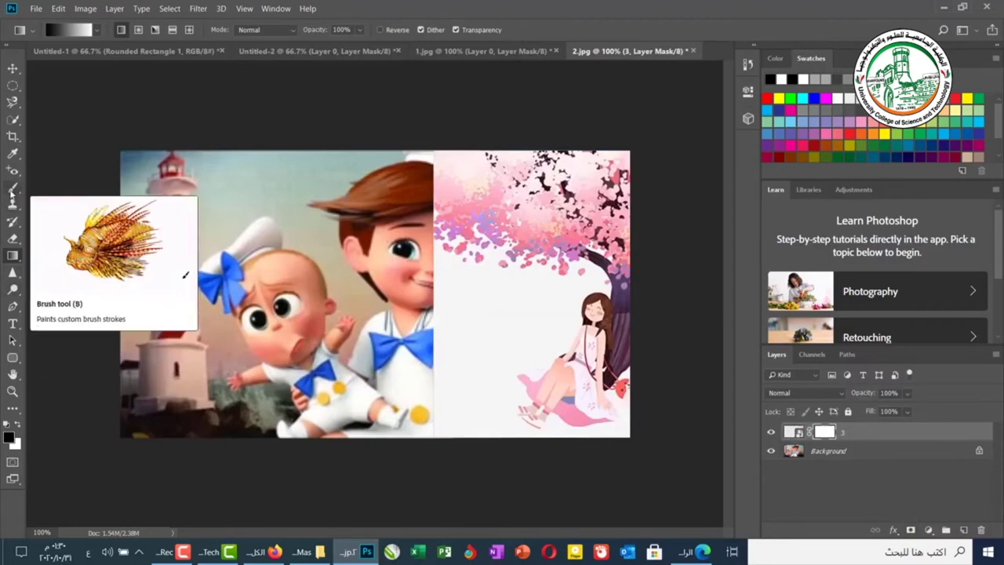
pyautogui.click(8, 257)
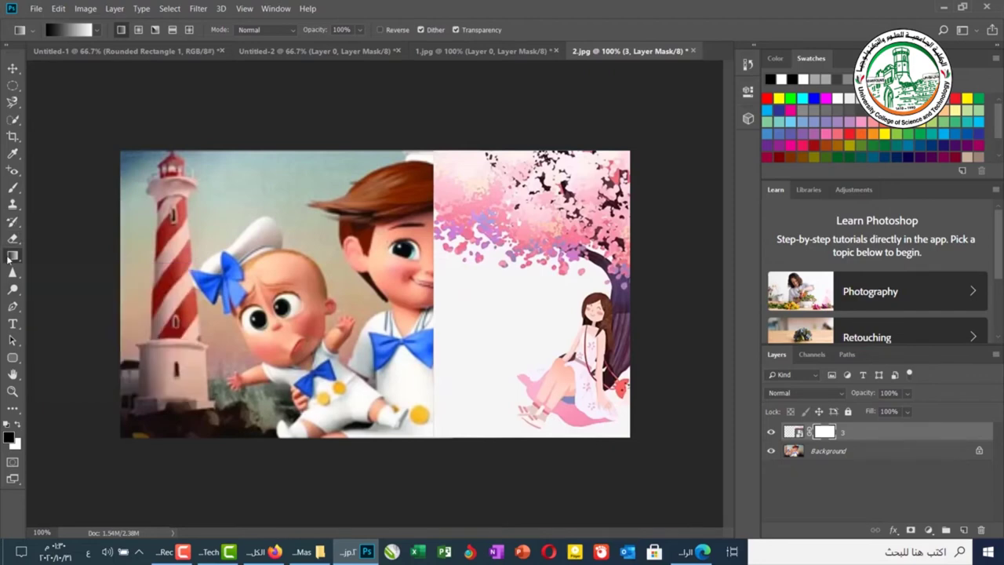
pyautogui.click(59, 256)
pyautogui.click(99, 31)
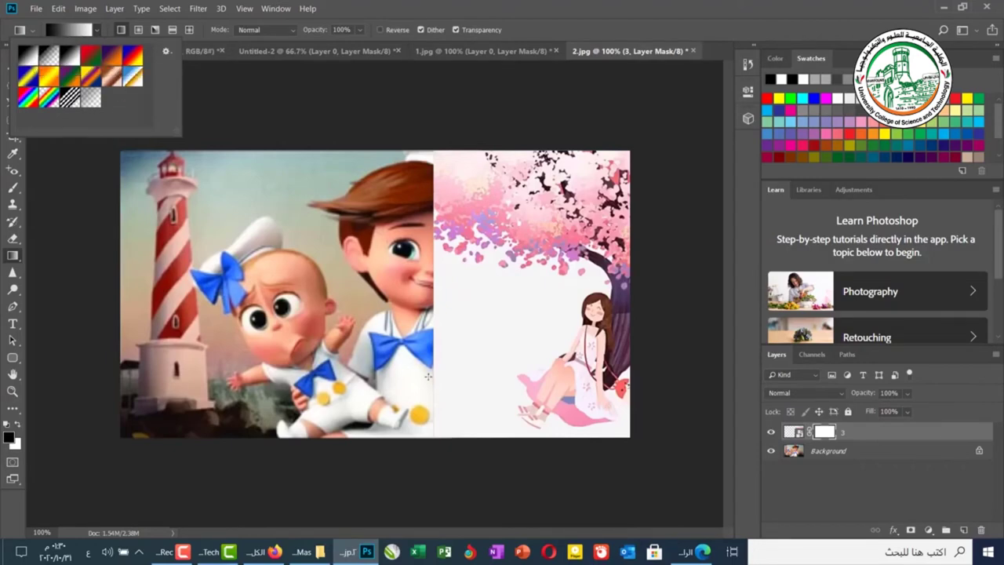
pyautogui.click(396, 280)
pyautogui.moveTo(396, 281); pyautogui.dragTo(570, 280)
pyautogui.moveTo(378, 286); pyautogui.dragTo(545, 290)
pyautogui.moveTo(433, 303); pyautogui.dragTo(675, 307)
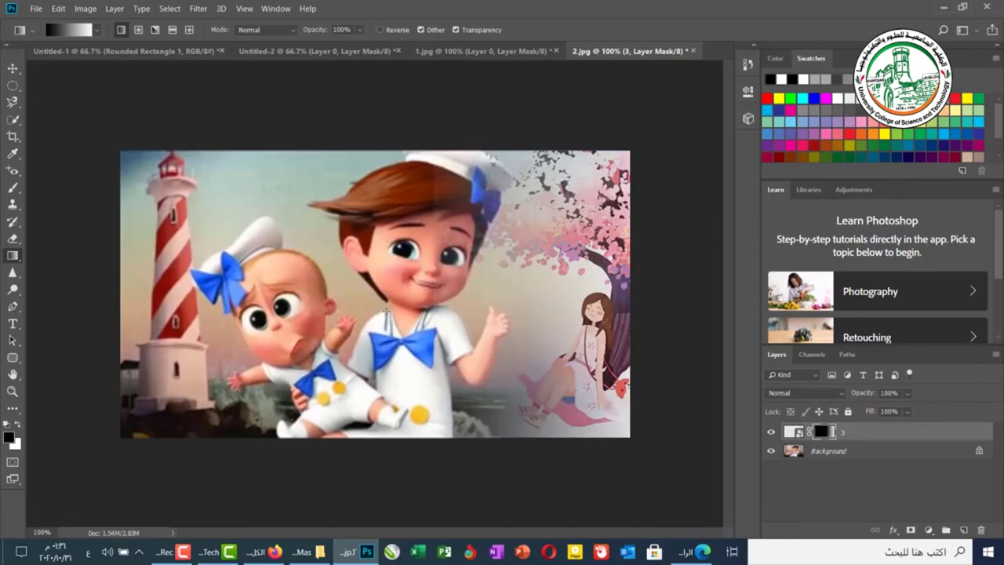
# Redraw the mask gradient in several directions, ending with a horizontal one from the placed image's left edge past the canvas's right edge
pyautogui.moveTo(343, 291); pyautogui.dragTo(592, 269)
pyautogui.moveTo(470, 229); pyautogui.dragTo(501, 319)
pyautogui.moveTo(489, 232); pyautogui.dragTo(580, 384)
pyautogui.moveTo(431, 309); pyautogui.dragTo(698, 312)
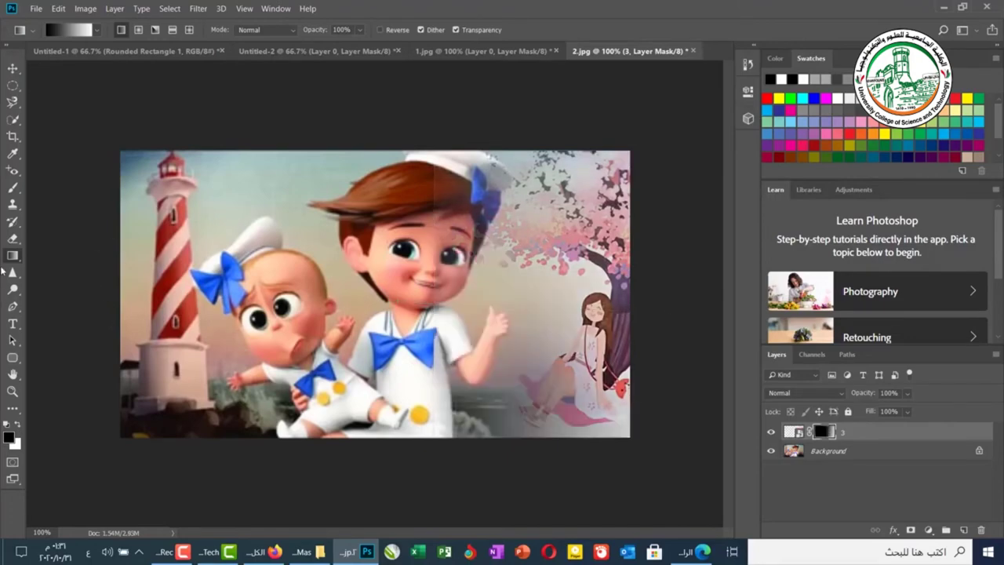
# Paint black on the placed image's mask with the Brush at 59% opacity to soften the blend around the seated girl
pyautogui.click(15, 191)
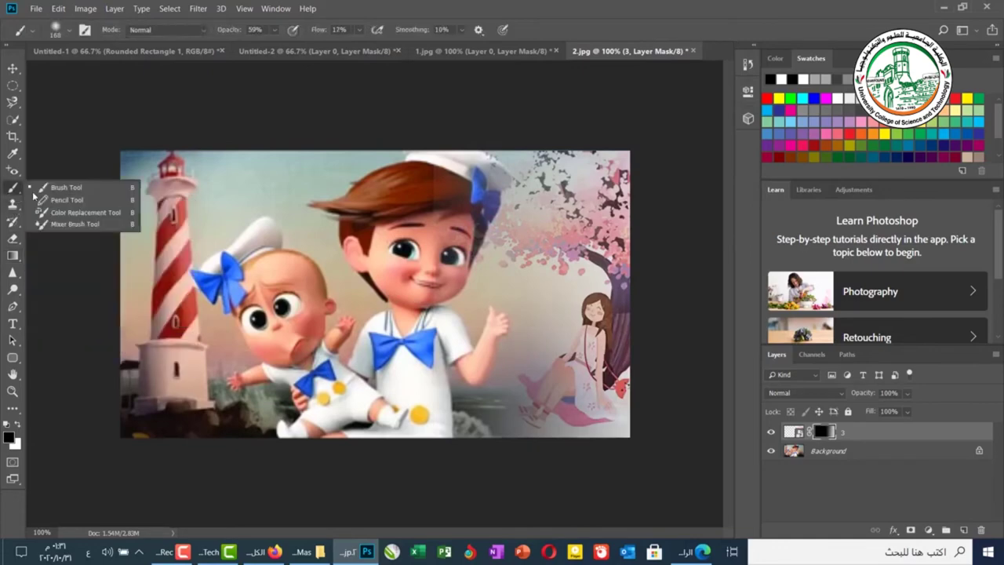
pyautogui.click(66, 187)
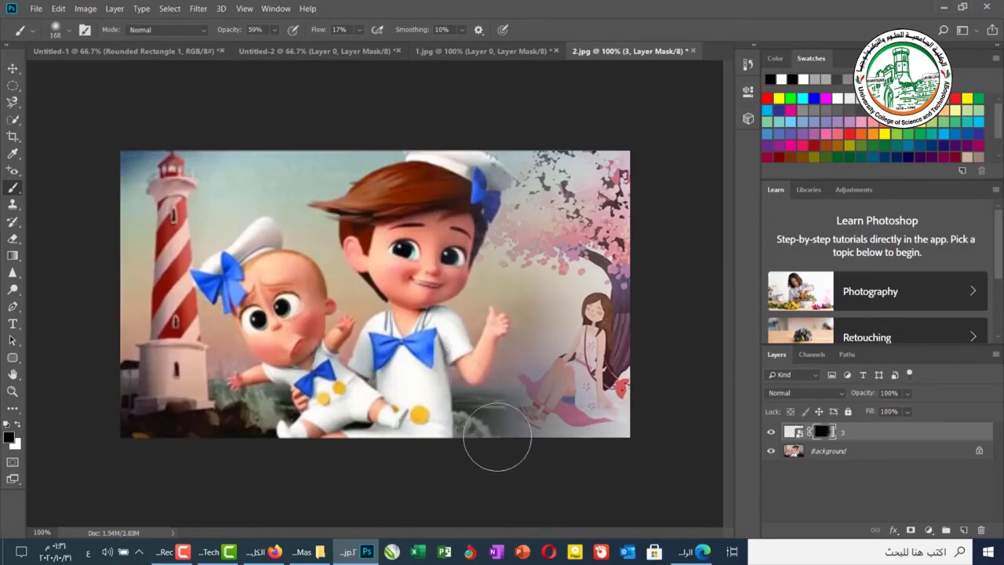
pyautogui.moveTo(536, 360)
pyautogui.mouseDown()
pyautogui.moveTo(522, 369)
pyautogui.moveTo(581, 286)
pyautogui.moveTo(564, 291)
pyautogui.mouseUp()
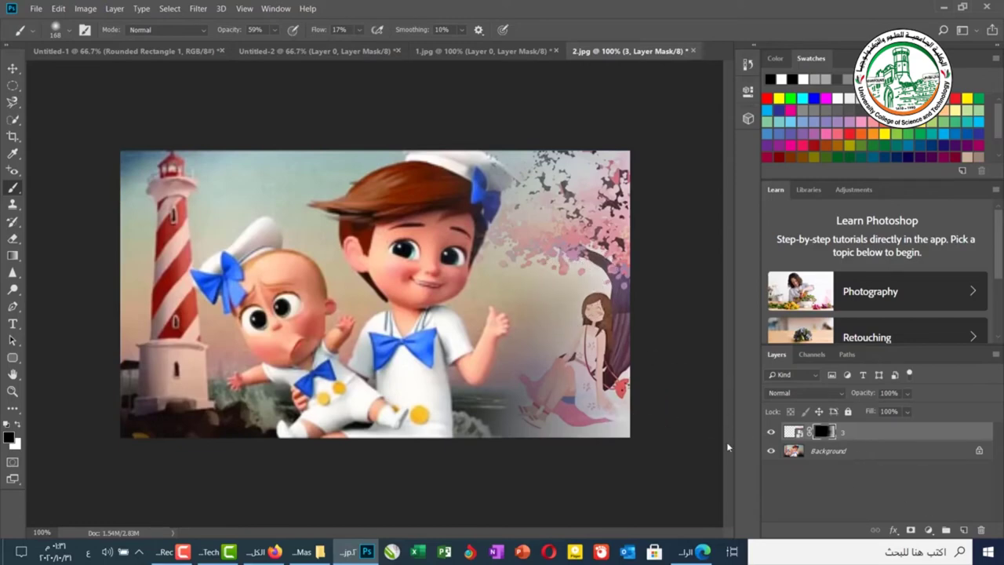
pyautogui.moveTo(583, 455)
pyautogui.mouseDown()
pyautogui.moveTo(483, 429)
pyautogui.moveTo(492, 327)
pyautogui.moveTo(531, 291)
pyautogui.moveTo(568, 298)
pyautogui.moveTo(563, 305)
pyautogui.mouseUp()
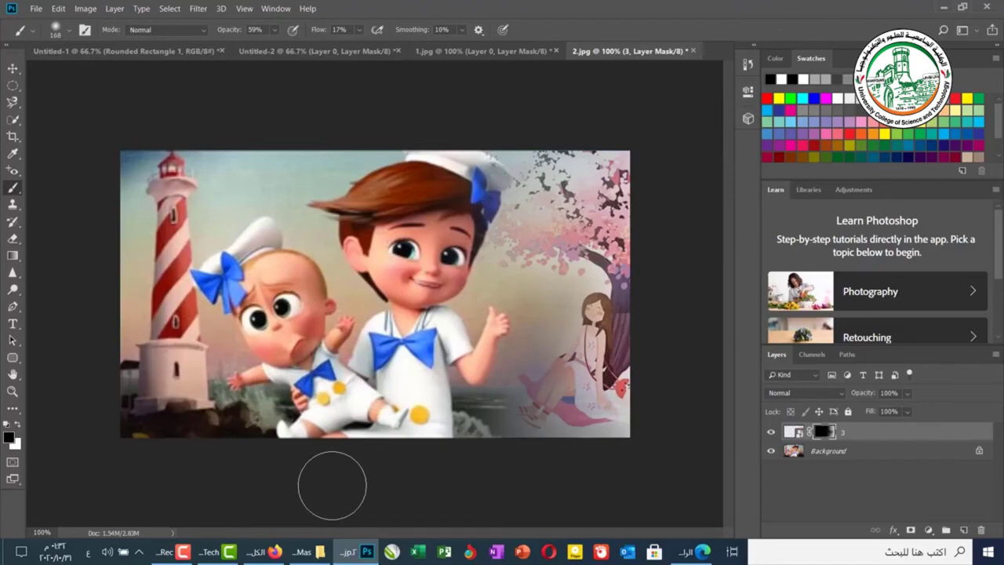
pyautogui.press('w')
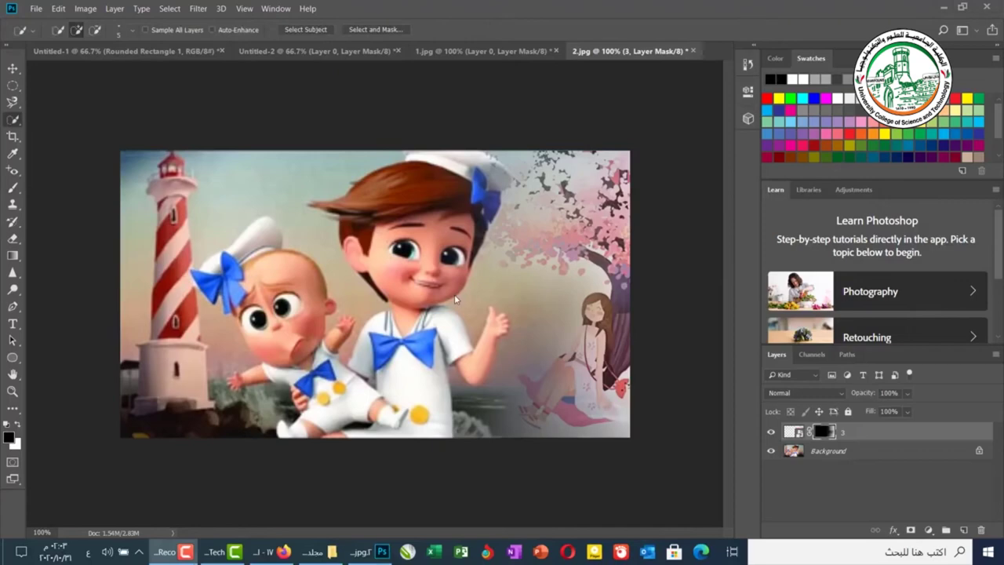
# Create a 1080 x 1080 px document with a white background and draw a black circle about 504 px across in it
pyautogui.click(36, 9)
pyautogui.click(47, 19)
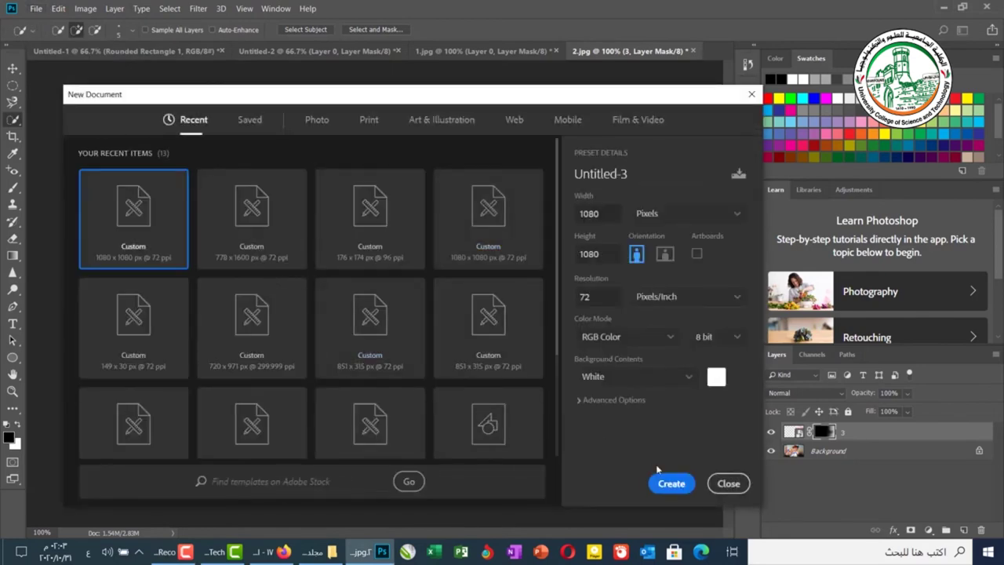
pyautogui.click(666, 480)
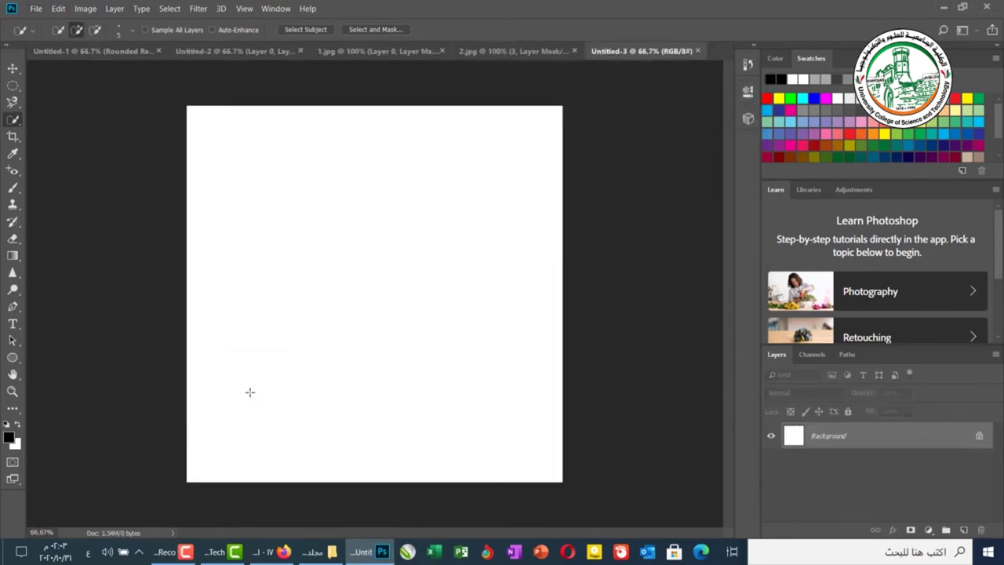
pyautogui.click(13, 357)
pyautogui.moveTo(323, 223); pyautogui.dragTo(499, 421)
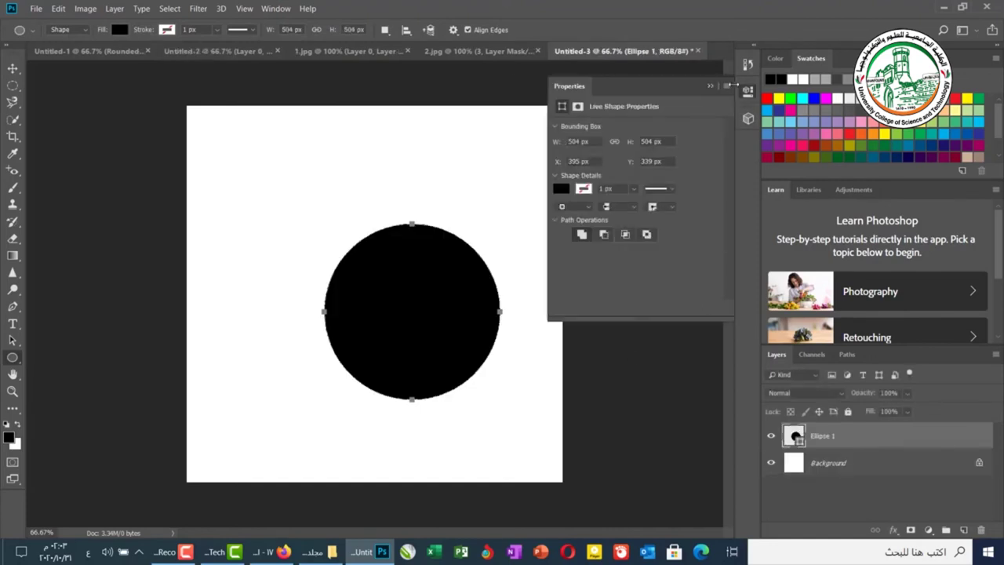
pyautogui.click(712, 87)
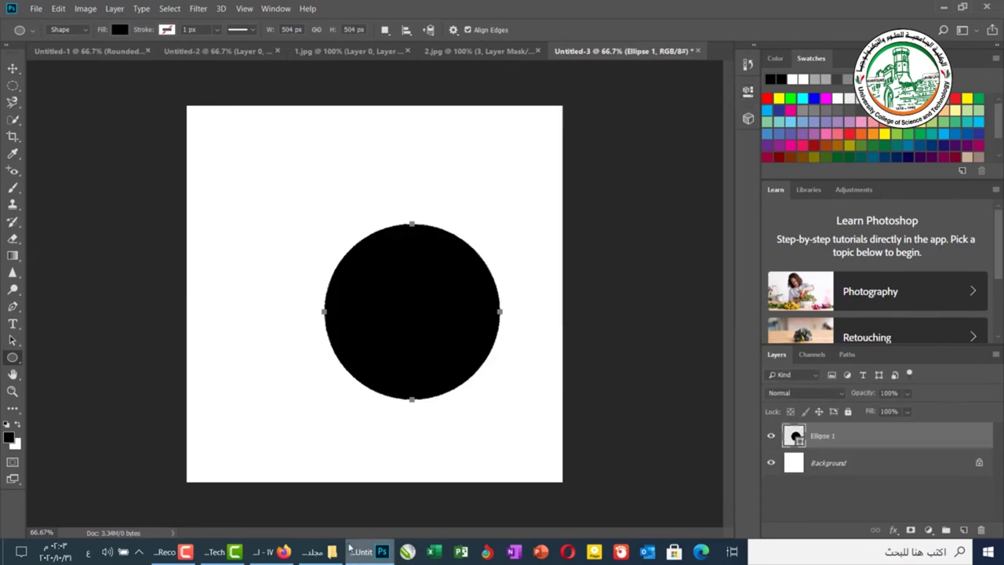
# Place the 6919817-ice-mountains image into the new document above the circle, spanning the canvas width
pyautogui.click(313, 551)
pyautogui.moveTo(506, 288); pyautogui.dragTo(452, 260)
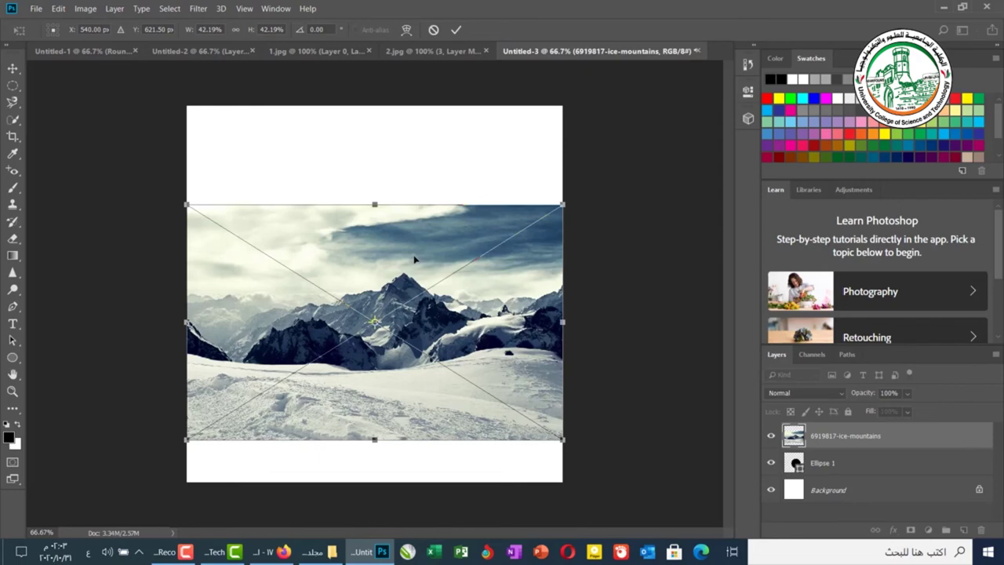
pyautogui.press('u')
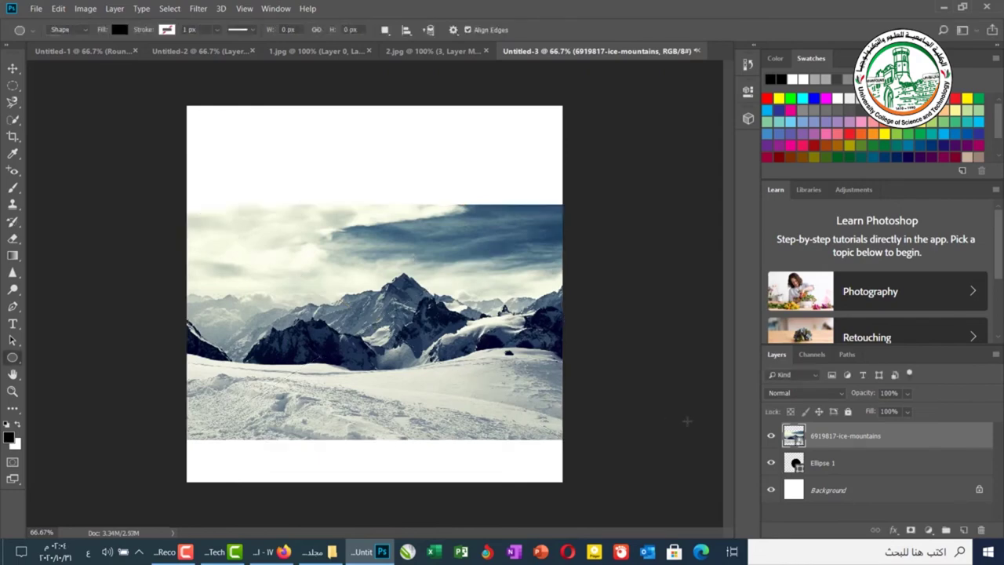
# Clip the ice-mountains image to the Ellipse 1 layer and shift it slightly left and down inside the circle
pyautogui.click(816, 465)
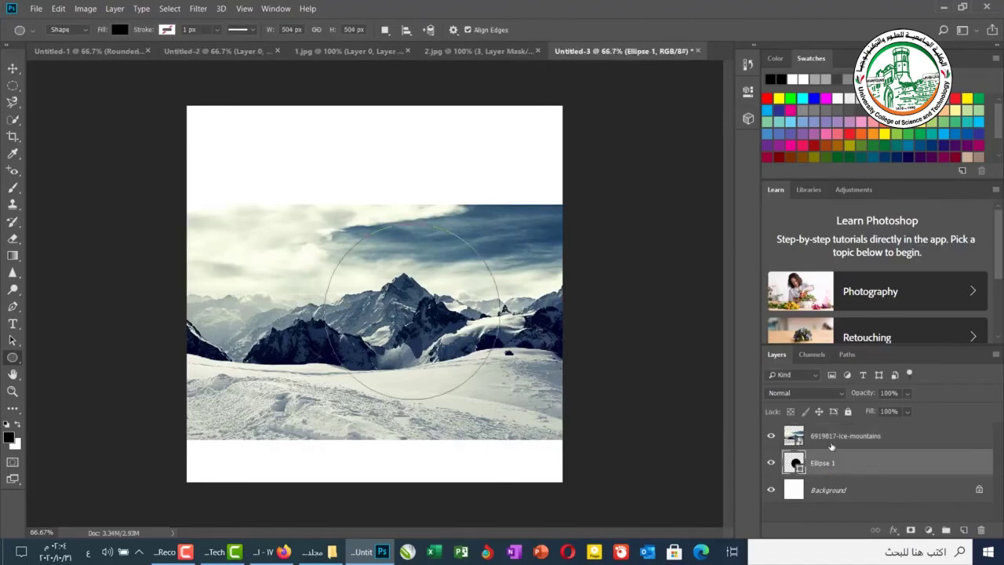
pyautogui.click(831, 443)
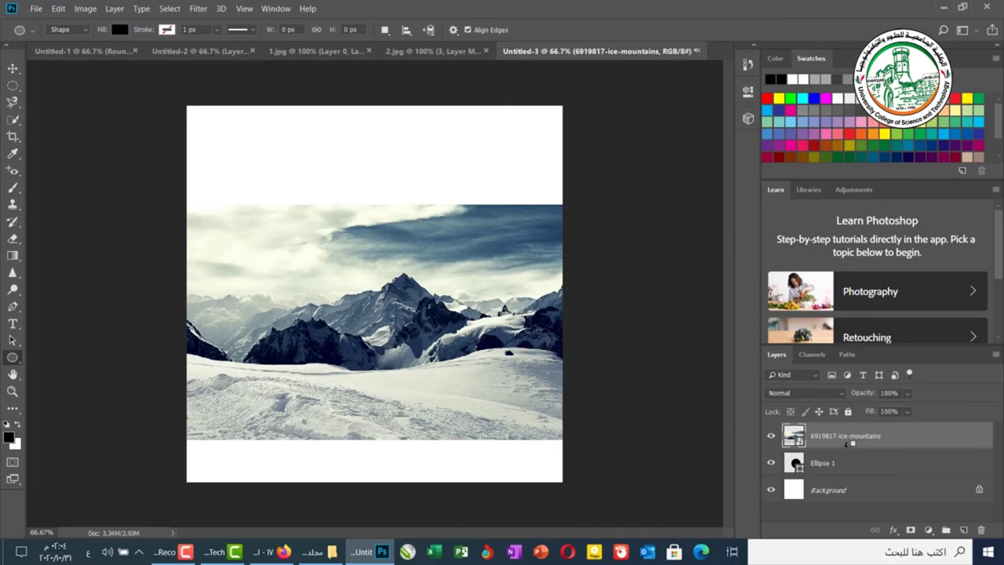
pyautogui.keyDown('alt'); pyautogui.click(846, 443); pyautogui.keyUp('alt')
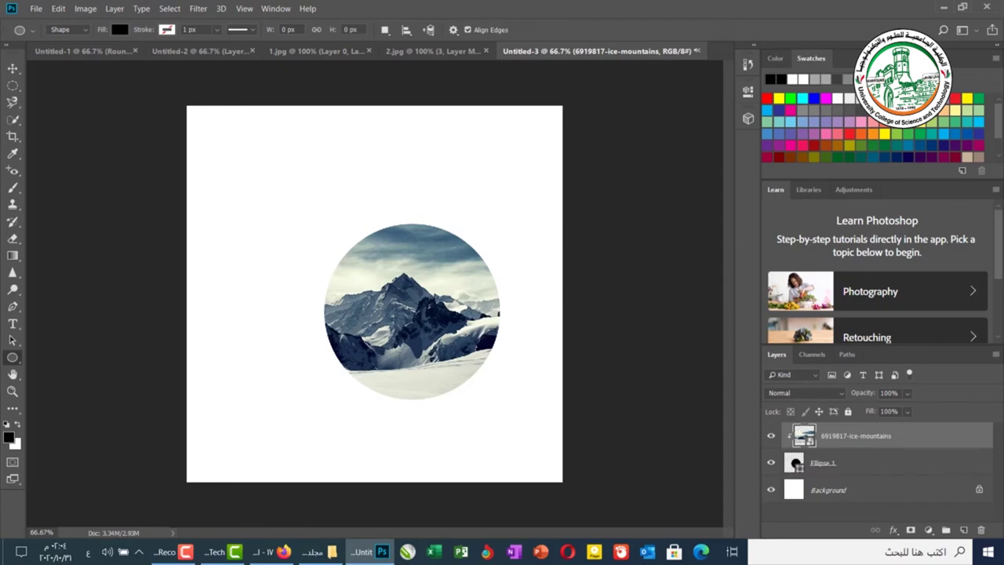
pyautogui.hotkey('ctrl', 't')
pyautogui.moveTo(471, 313)
pyautogui.mouseDown()
pyautogui.moveTo(430, 307)
pyautogui.moveTo(471, 323)
pyautogui.moveTo(455, 352)
pyautogui.moveTo(486, 333)
pyautogui.moveTo(455, 320)
pyautogui.mouseUp()
pyautogui.press('u')
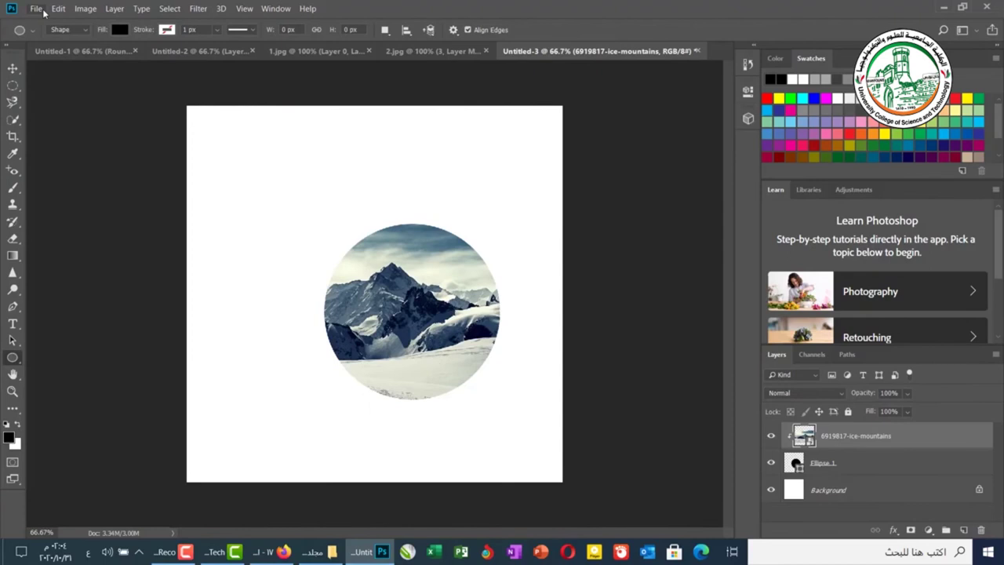
# Open the ronaldo image from the Masking folder as its own document
pyautogui.click(318, 551)
pyautogui.click(148, 271)
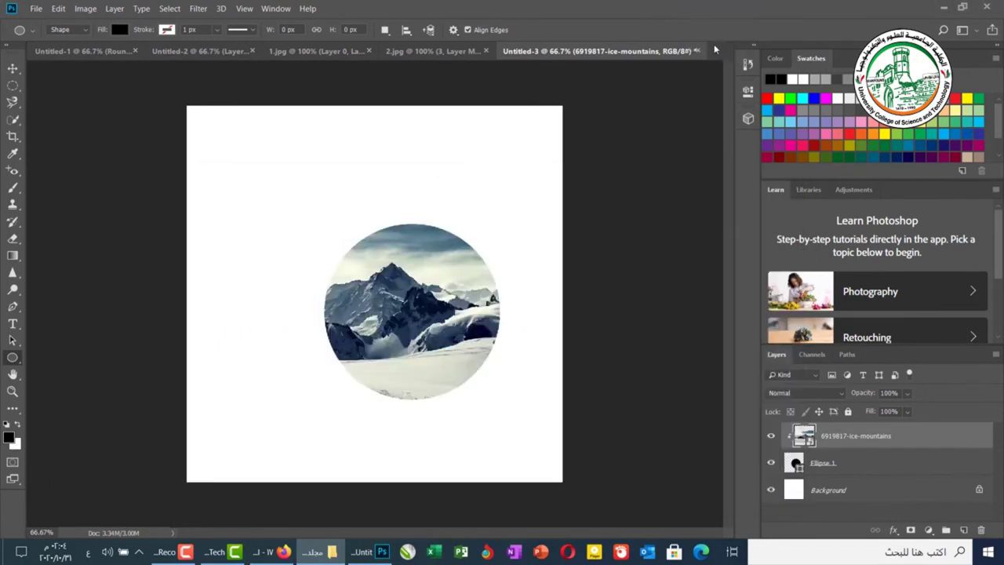
pyautogui.press('Return')
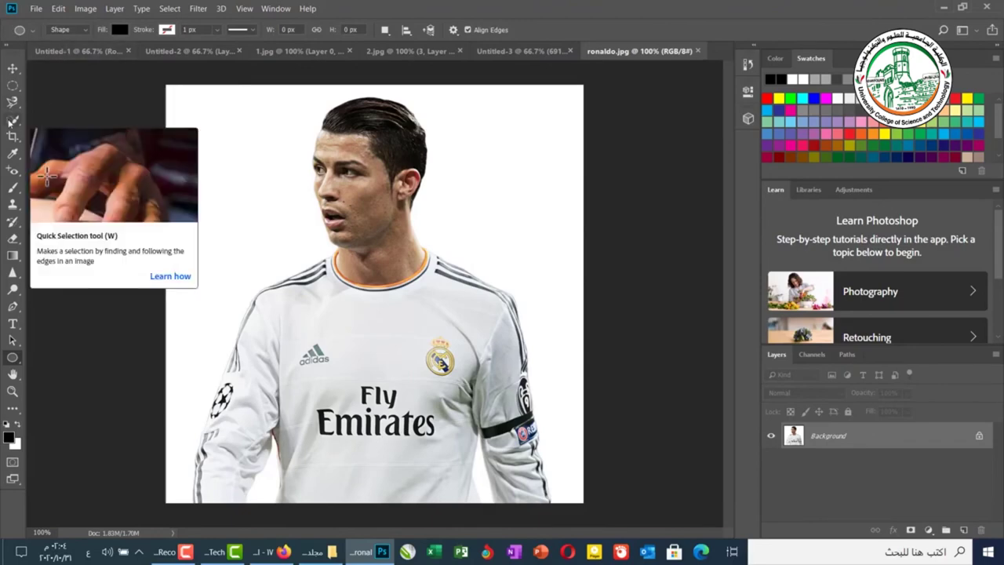
# Isolate the player on a new layer using Select Subject with the gap between arm and torso subtracted, and hide the Background
pyautogui.click(11, 121)
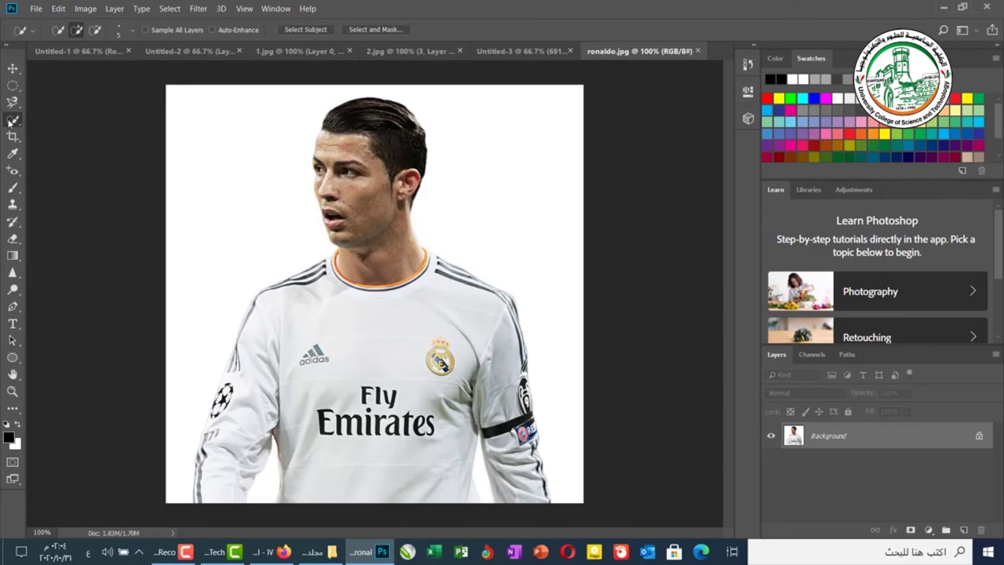
pyautogui.click(311, 31)
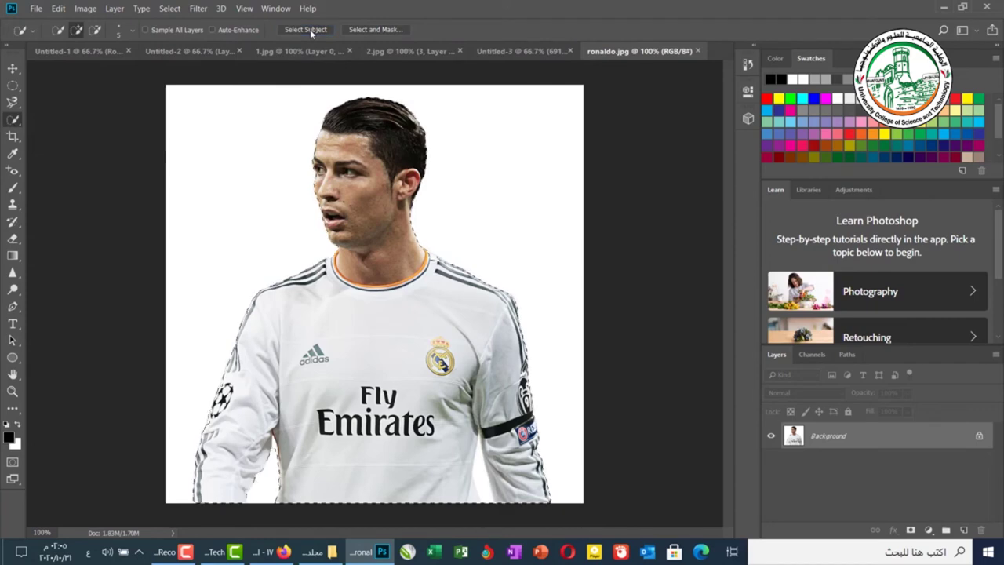
pyautogui.click(95, 29)
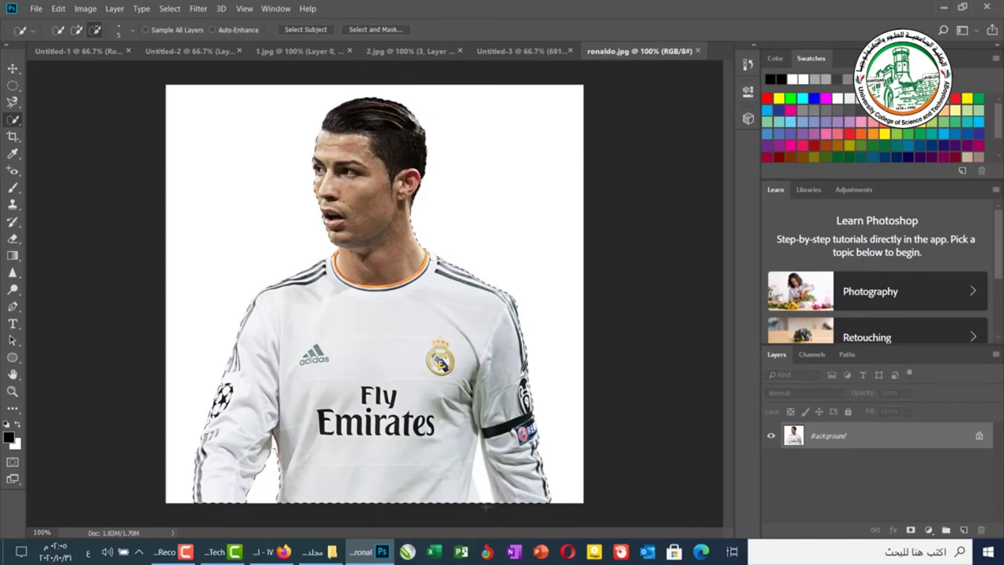
pyautogui.moveTo(485, 497); pyautogui.dragTo(479, 486)
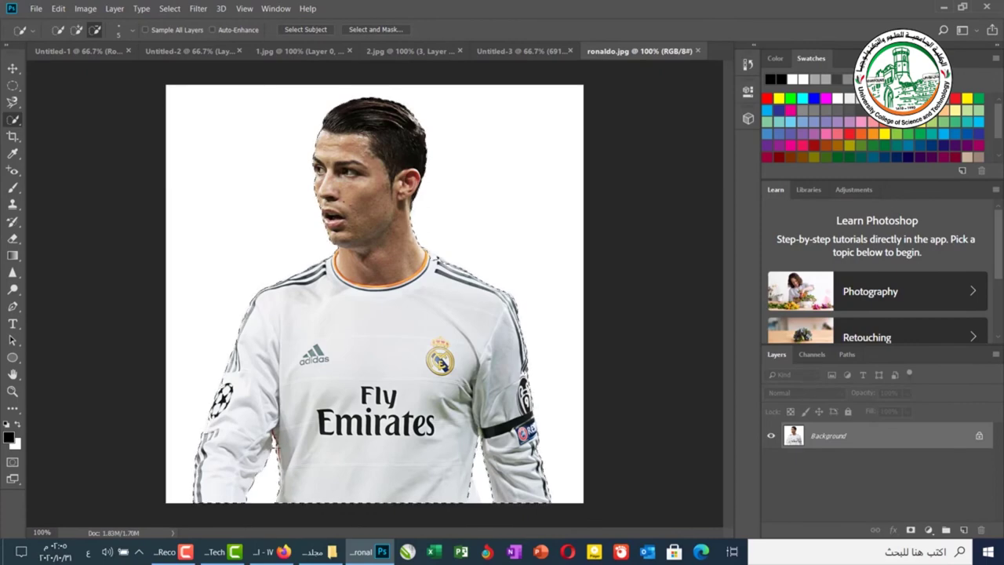
pyautogui.hotkey('ctrl', 'j')
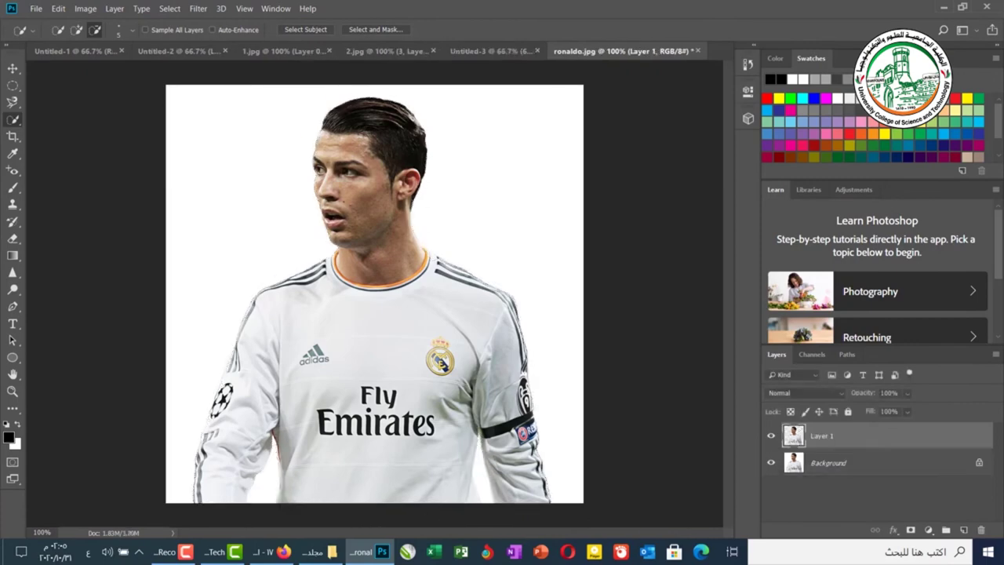
pyautogui.click(771, 463)
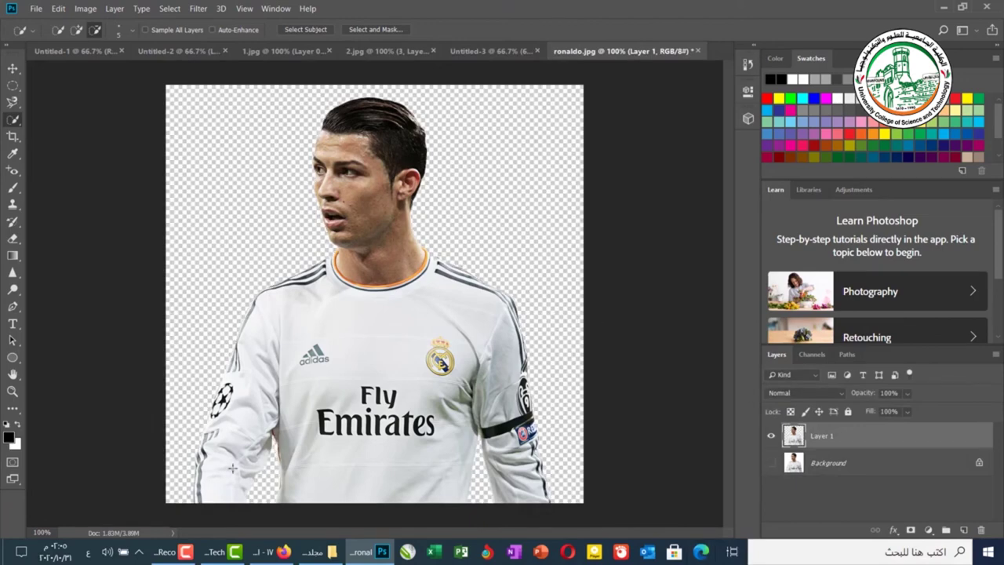
# Place the ice-mountains image above the player layer and enlarge it from opposite corners to cover the whole canvas
pyautogui.moveTo(315, 551)
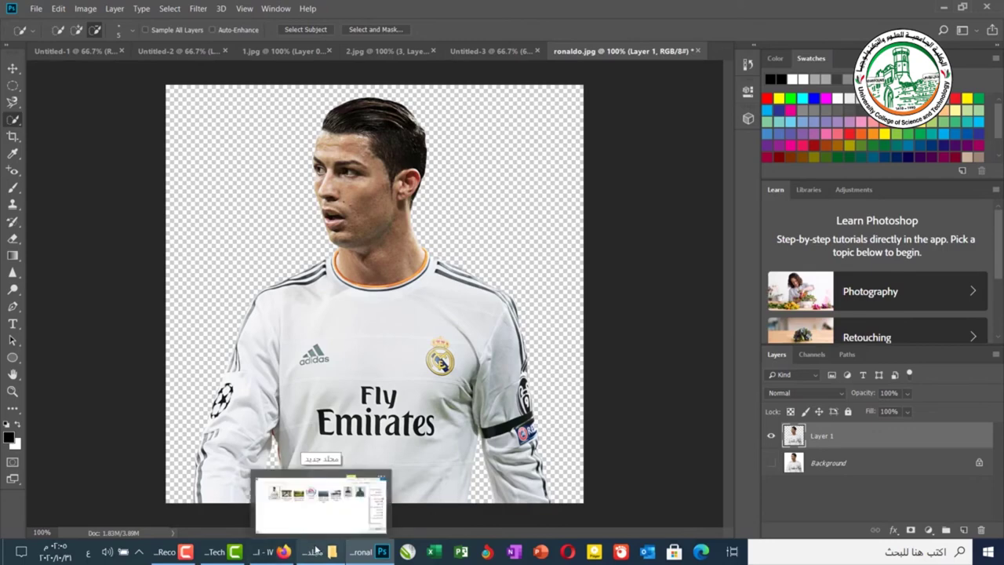
pyautogui.click(327, 526)
pyautogui.moveTo(509, 286); pyautogui.dragTo(447, 174)
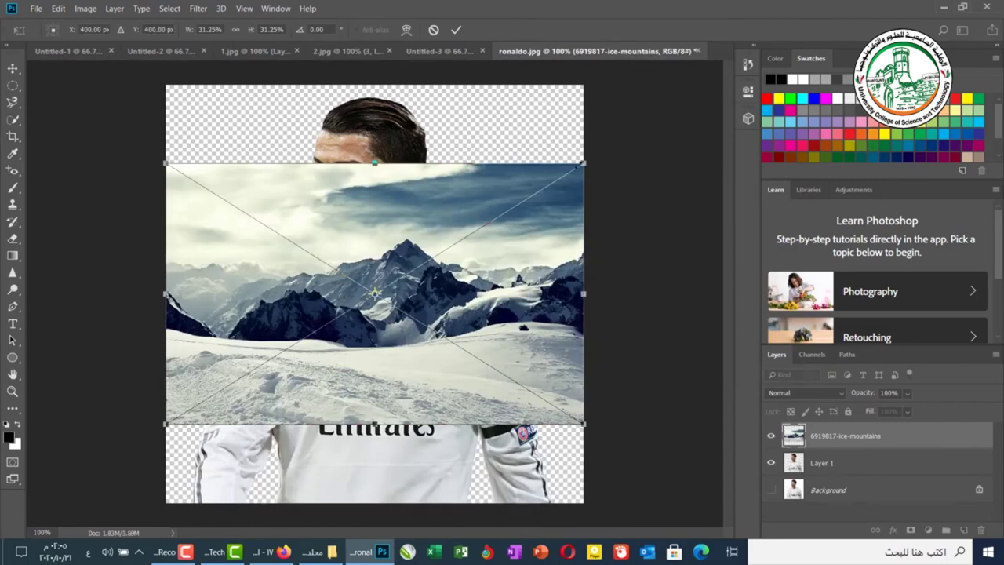
pyautogui.moveTo(585, 162); pyautogui.dragTo(715, 81)
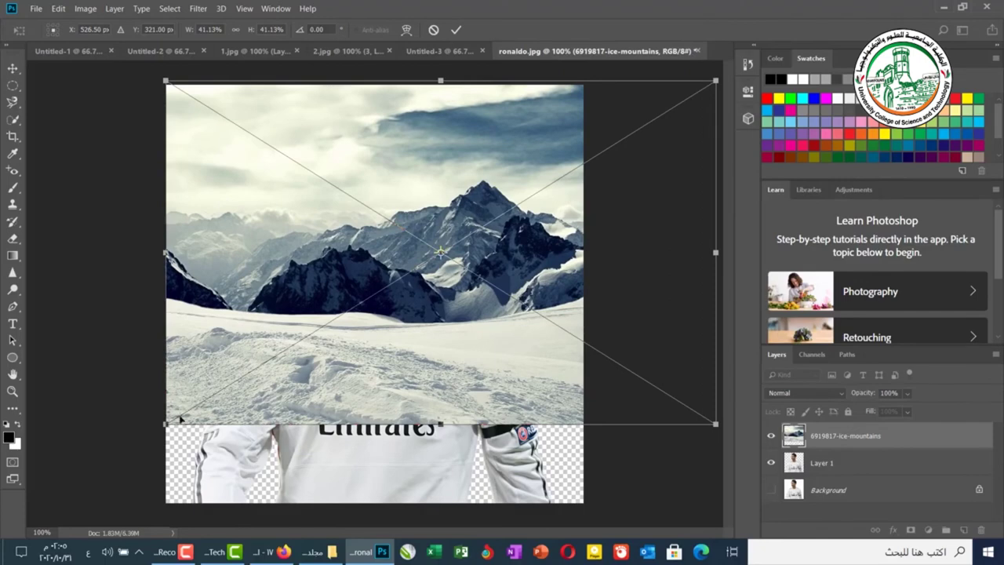
pyautogui.moveTo(166, 424); pyautogui.dragTo(27, 519)
pyautogui.press('w')
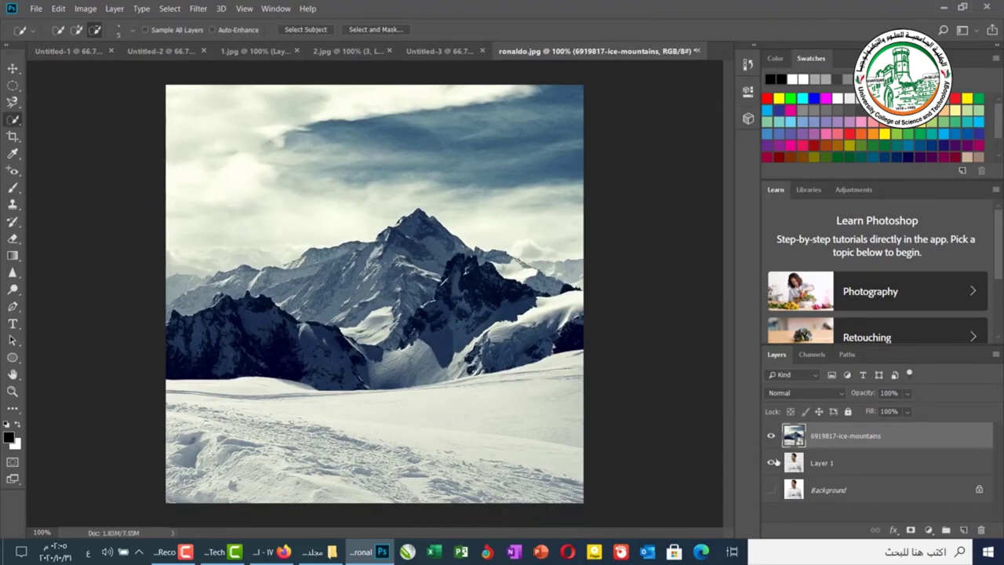
# Toggle the ice-mountains layer's visibility off and on, and clip it to the player's silhouette on Layer 1
pyautogui.click(772, 436)
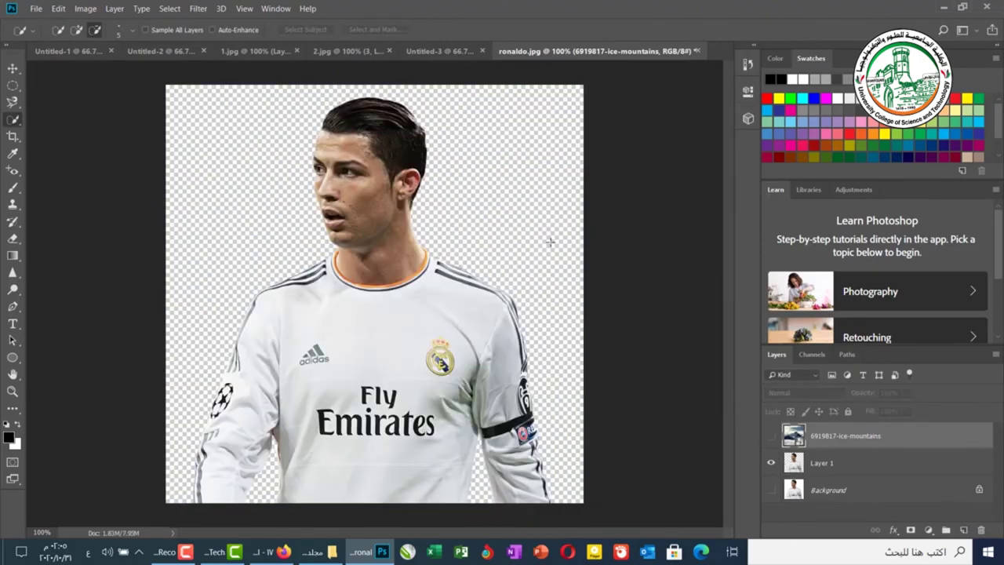
pyautogui.click(771, 435)
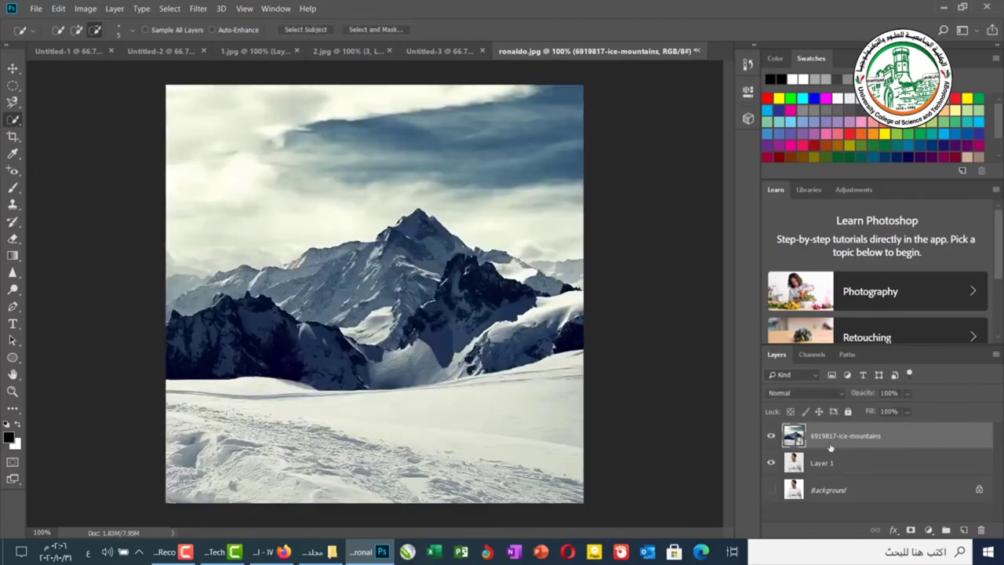
pyautogui.moveTo(864, 465); pyautogui.dragTo(865, 449)
pyautogui.keyDown('alt'); pyautogui.click(864, 448); pyautogui.keyUp('alt')
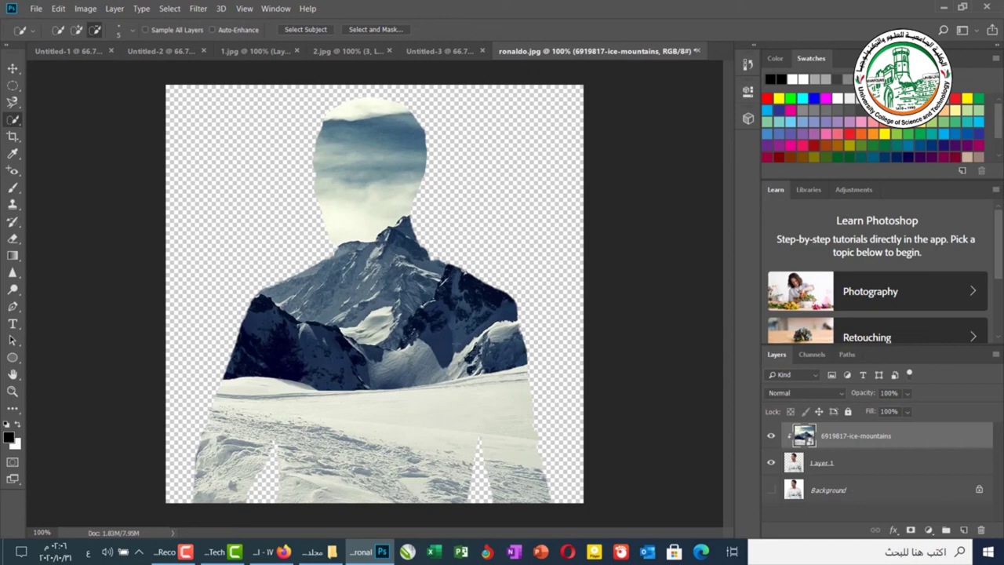
# Lower the clipped ice-mountains layer's opacity to 40%, and revert the document through its history to just the Background layer
pyautogui.click(909, 393)
pyautogui.moveTo(920, 410); pyautogui.dragTo(889, 410)
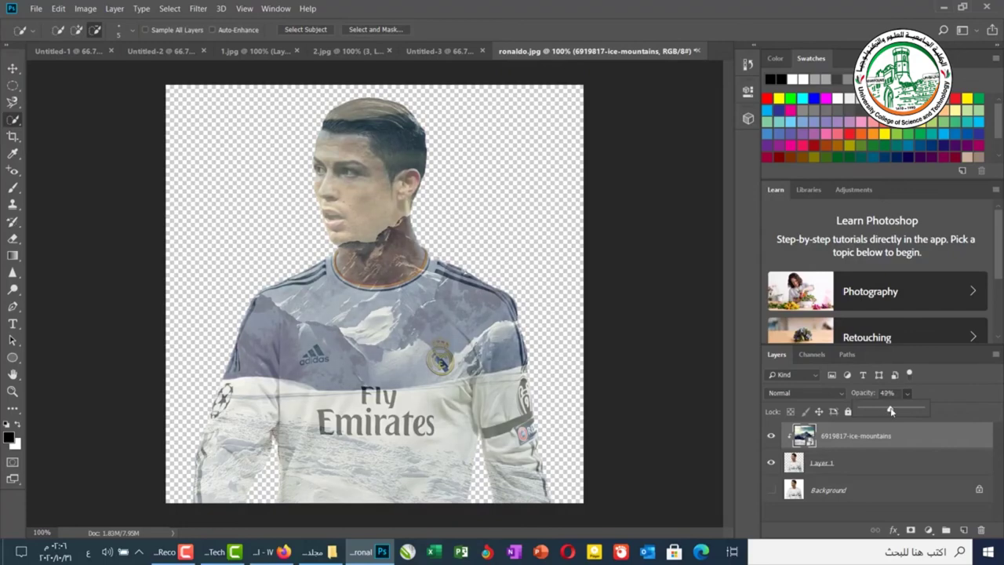
pyautogui.click(641, 355)
pyautogui.click(748, 62)
pyautogui.click(654, 80)
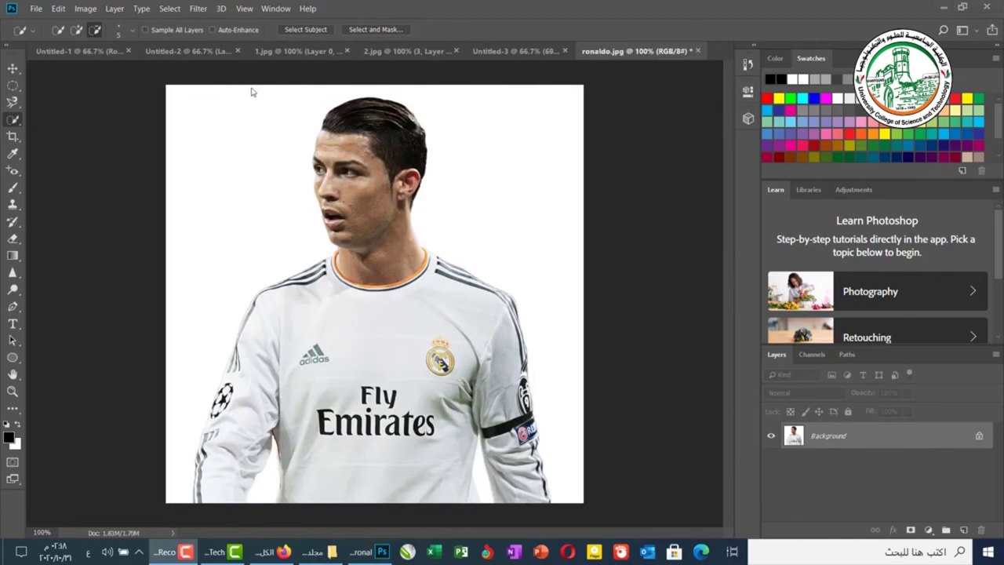
# Select the player with Select Subject and copy him to a new layer
pyautogui.click(291, 30)
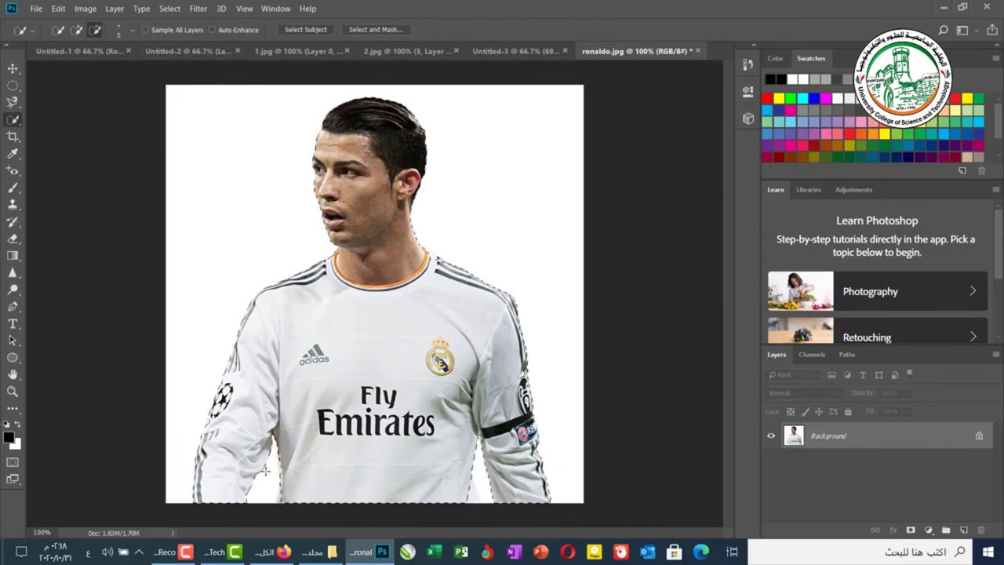
pyautogui.hotkey('ctrl', 'j')
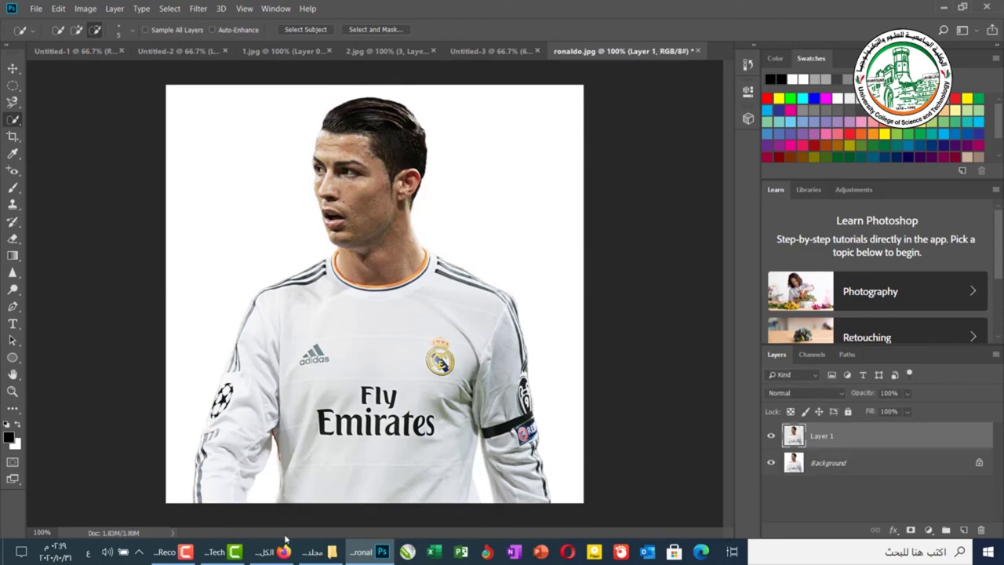
# Place the ice-mountains image above Layer 1, scale it to about 51% to cover the canvas, and hide it
pyautogui.click(317, 544)
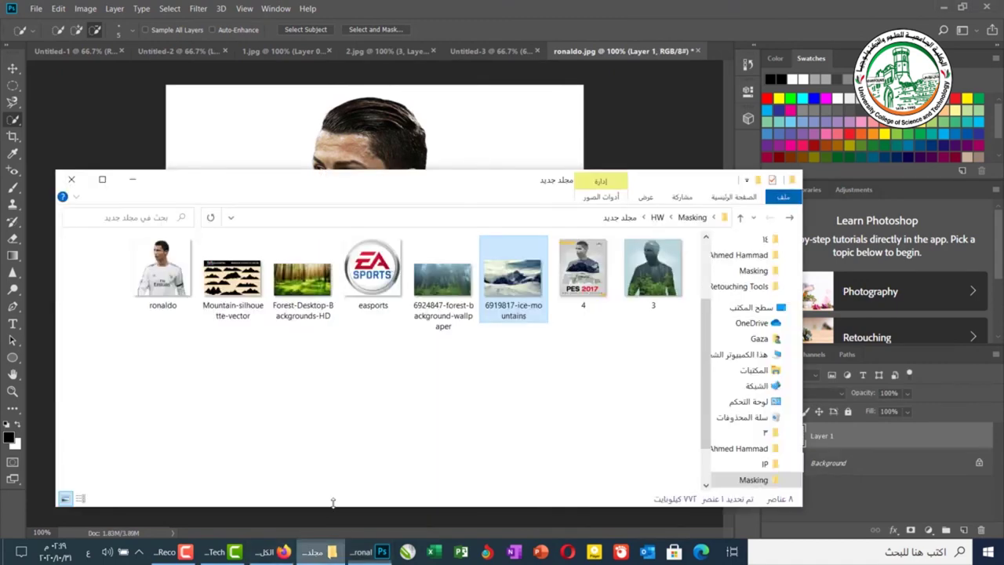
pyautogui.moveTo(513, 286); pyautogui.dragTo(385, 223)
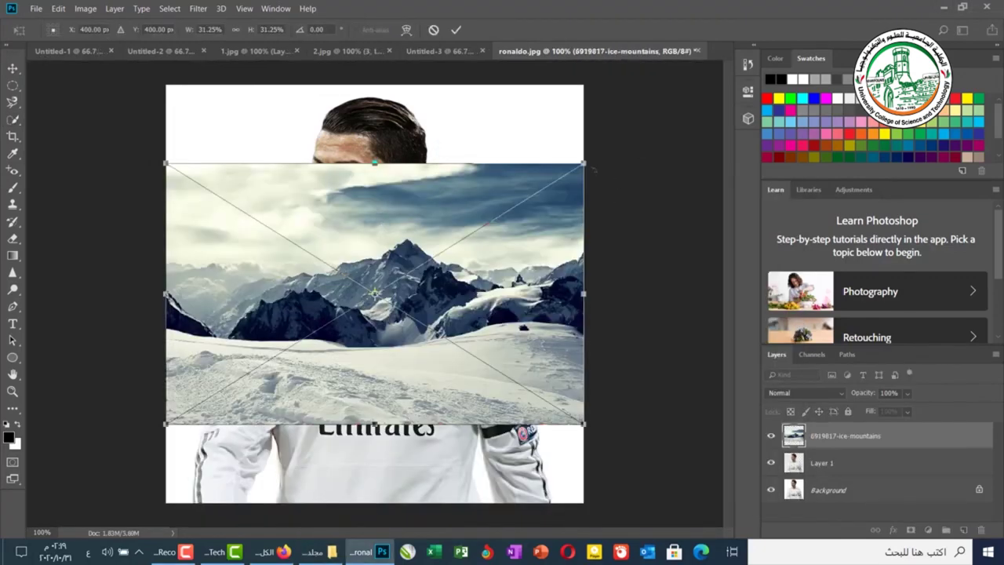
pyautogui.moveTo(588, 158); pyautogui.dragTo(717, 79)
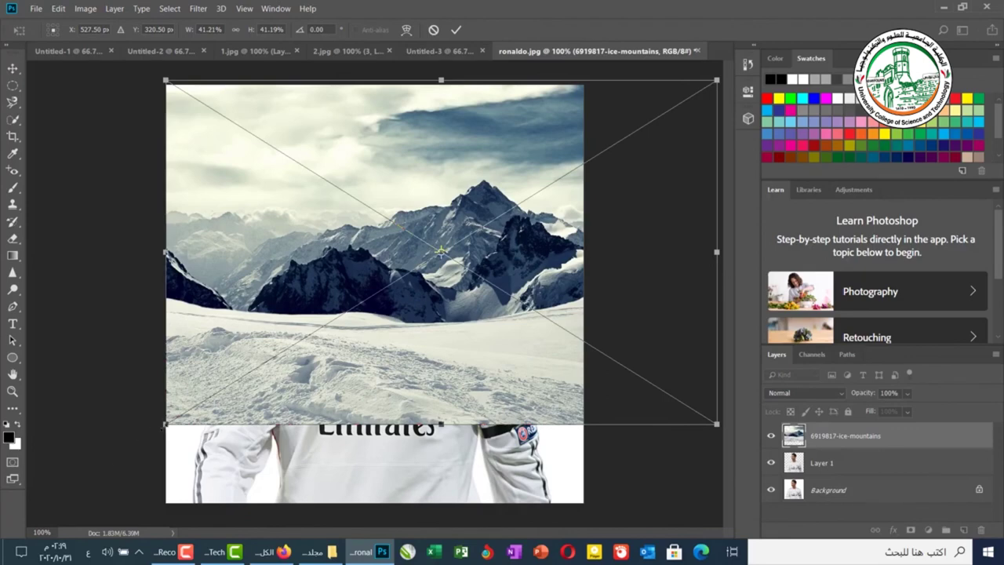
pyautogui.moveTo(164, 424); pyautogui.dragTo(30, 508)
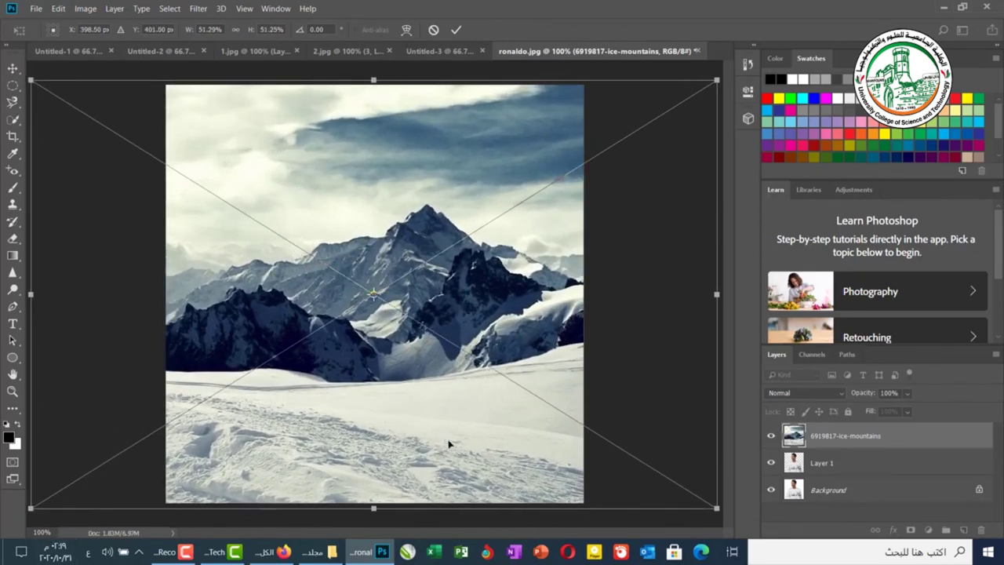
pyautogui.press('Return')
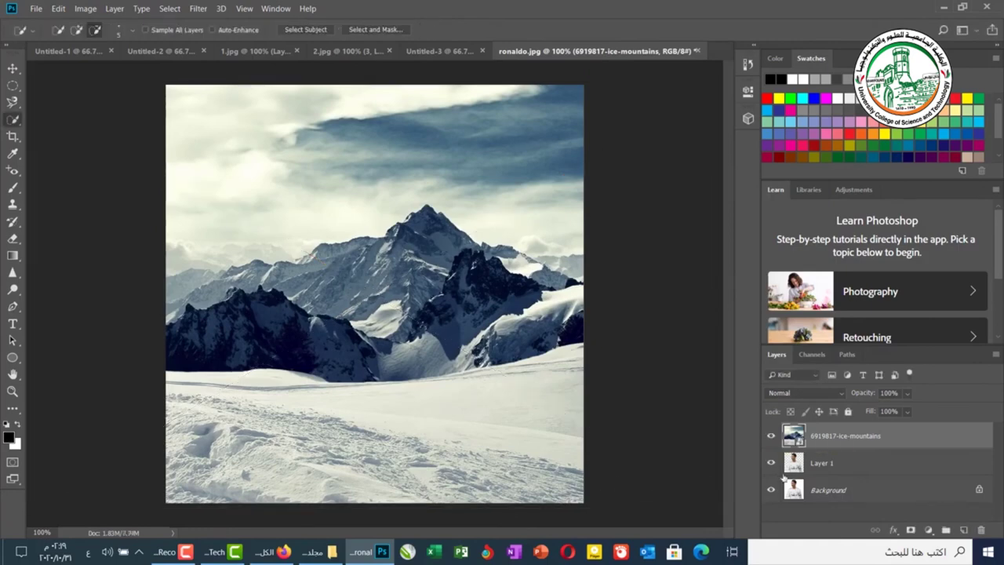
pyautogui.click(770, 435)
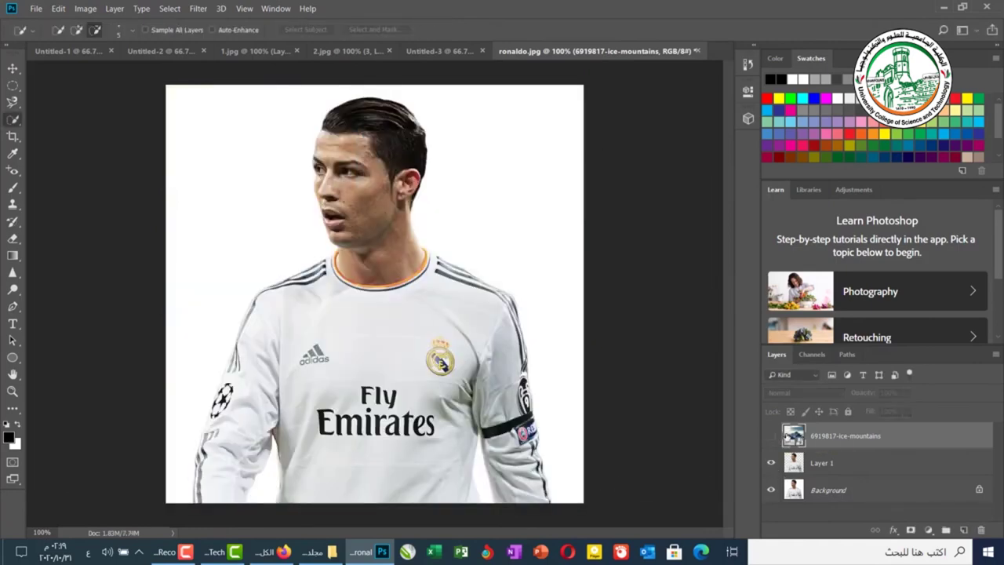
# Select the player on Layer 1 with Select Subject, show the ice-mountains layer, and mask it to that selection
pyautogui.click(848, 465)
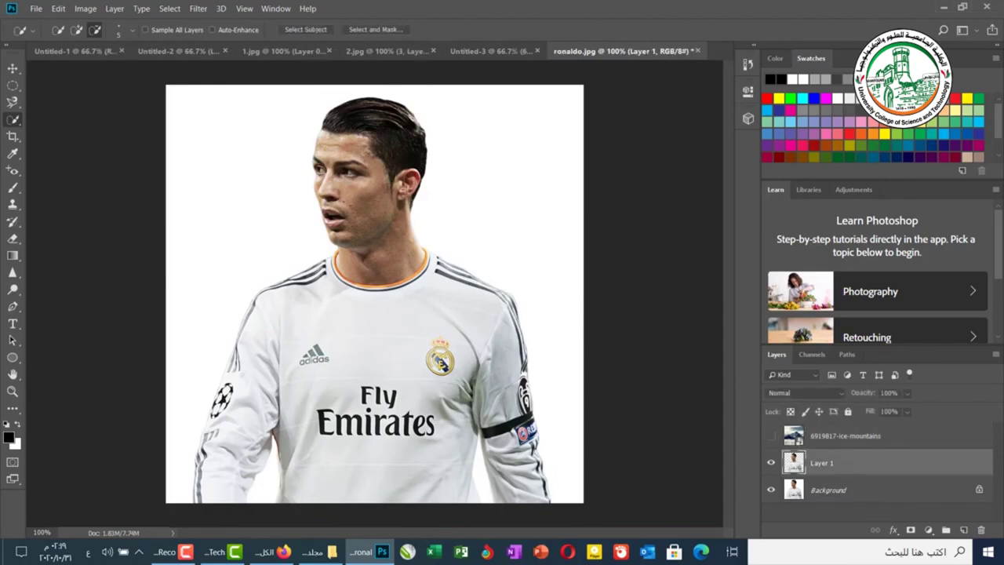
pyautogui.click(314, 29)
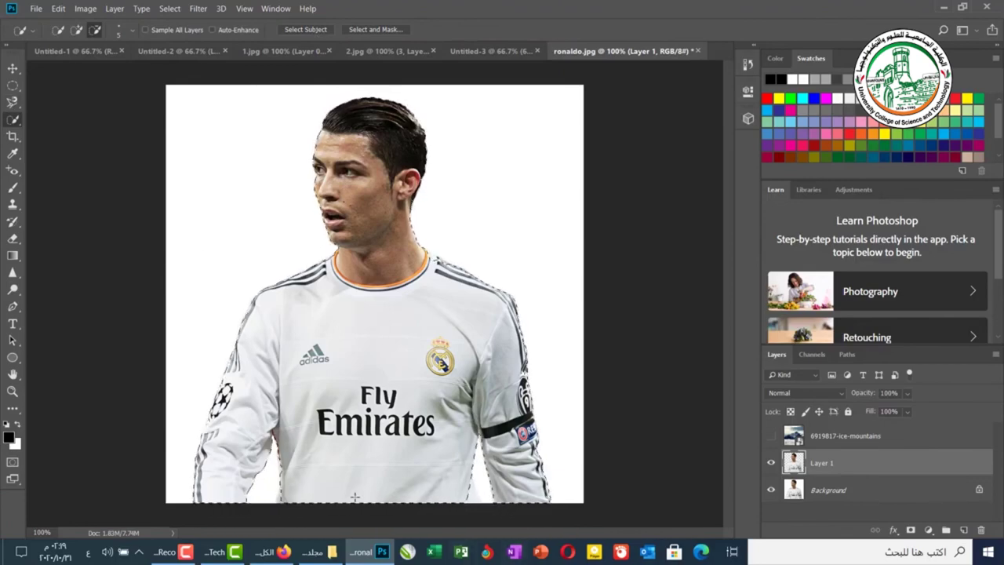
pyautogui.click(772, 437)
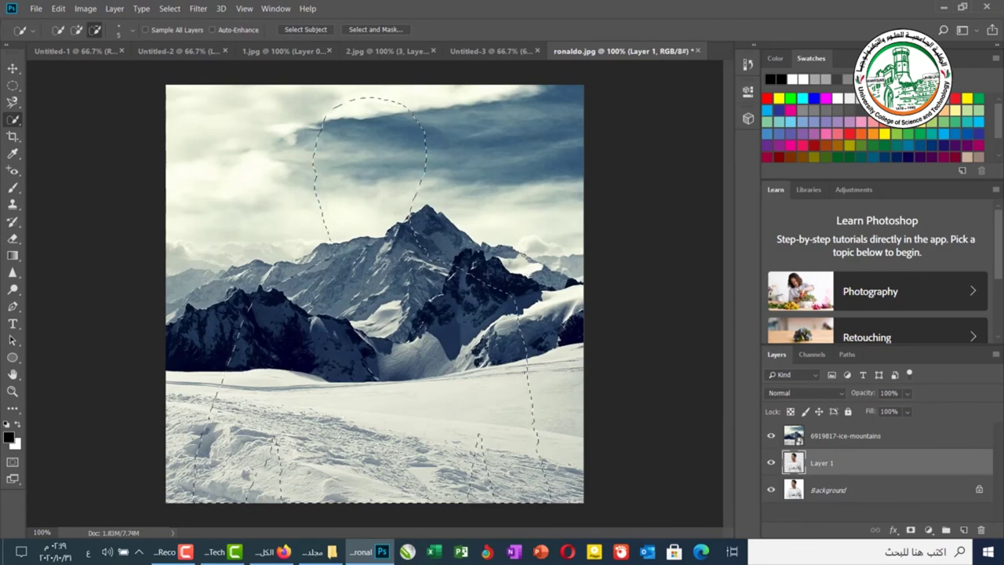
pyautogui.click(873, 437)
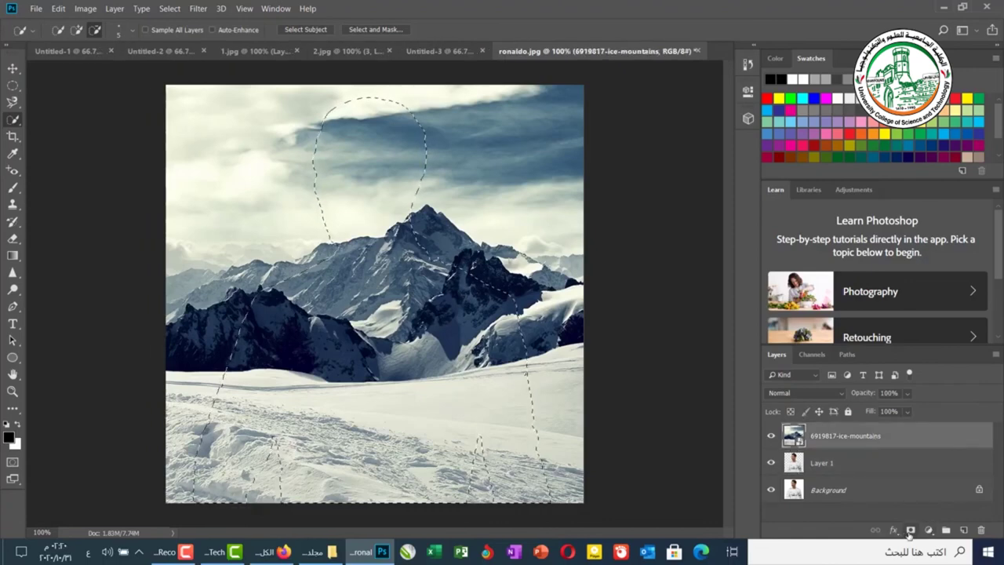
pyautogui.click(910, 531)
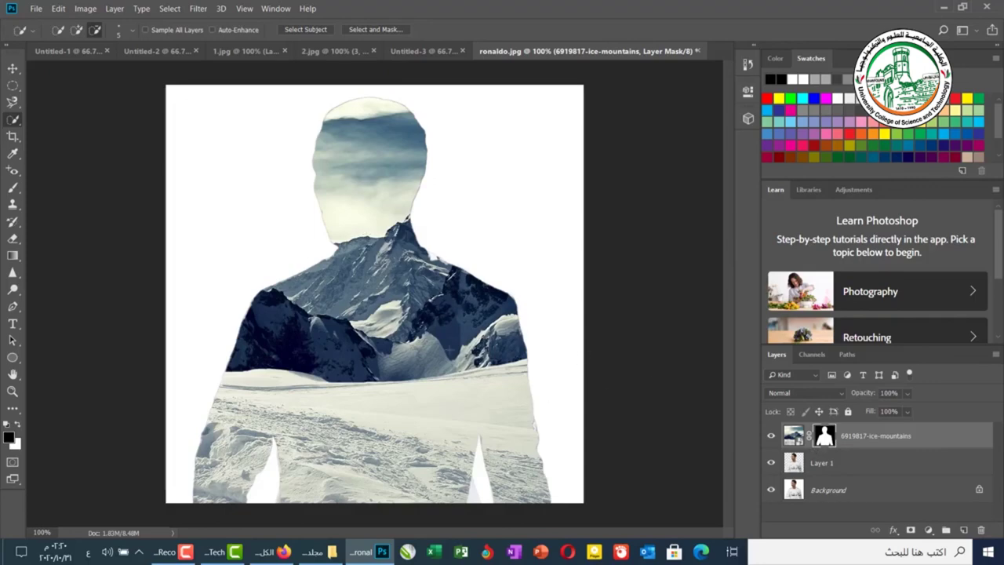
# Duplicate Layer 1, move the copy above the masked ice-mountains layer, and set its blend mode to Multiply
pyautogui.click(831, 469)
pyautogui.rightClick(832, 469)
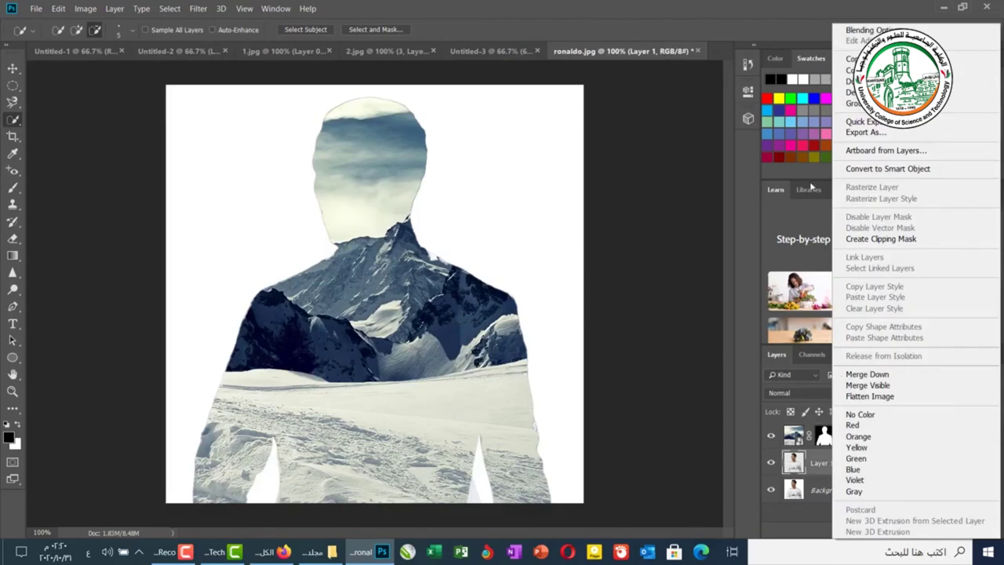
pyautogui.click(854, 91)
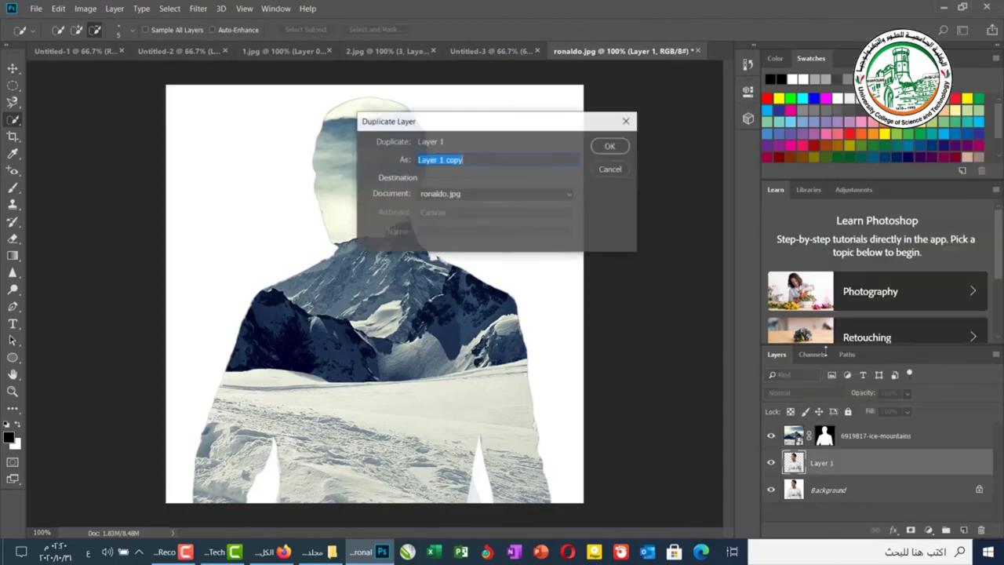
pyautogui.click(626, 153)
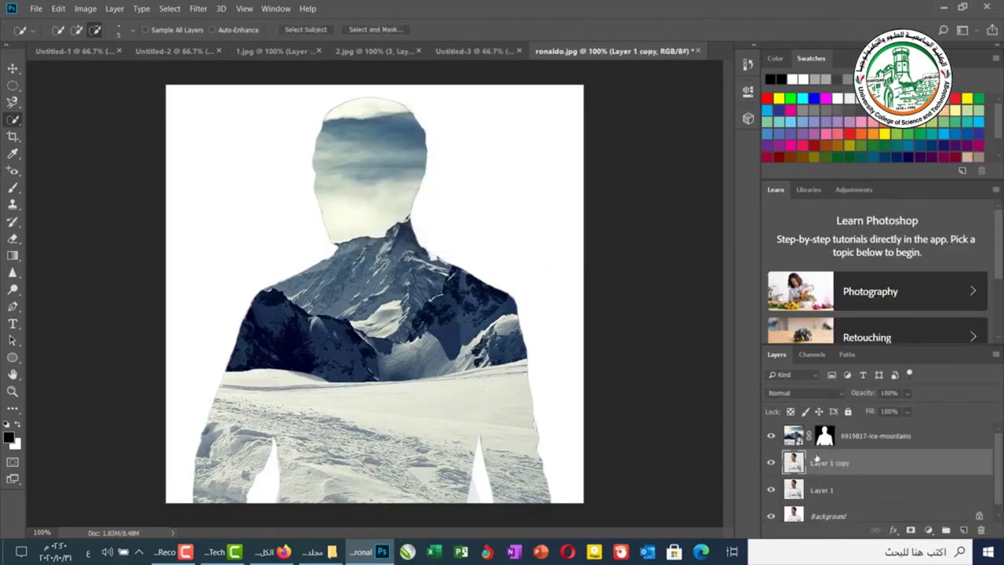
pyautogui.moveTo(845, 468); pyautogui.dragTo(837, 432)
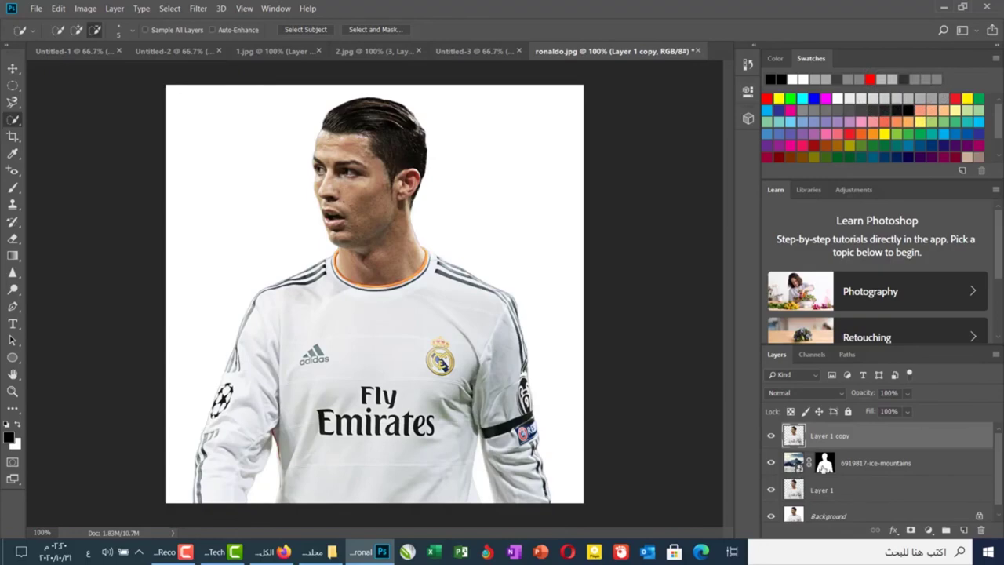
pyautogui.click(790, 393)
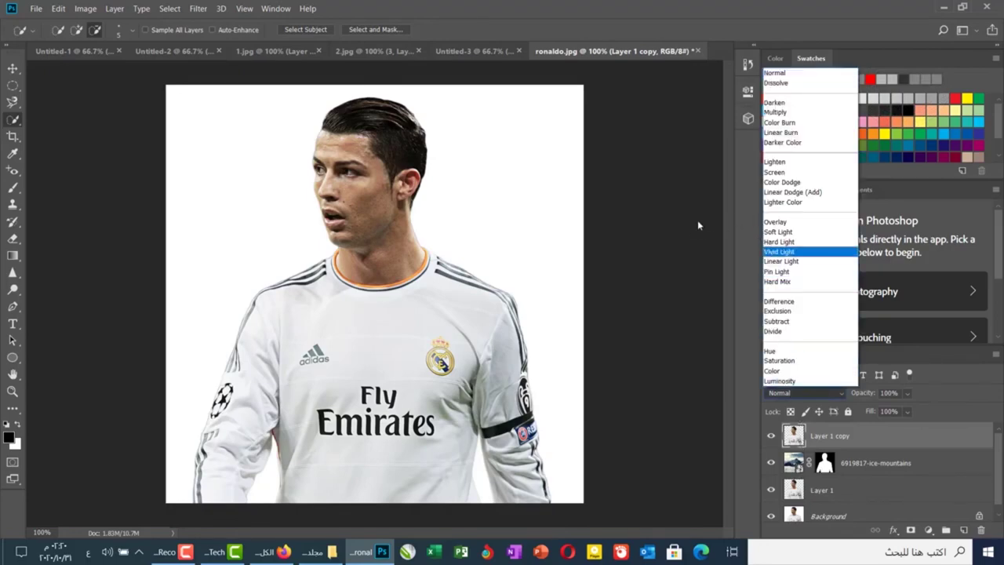
pyautogui.click(774, 112)
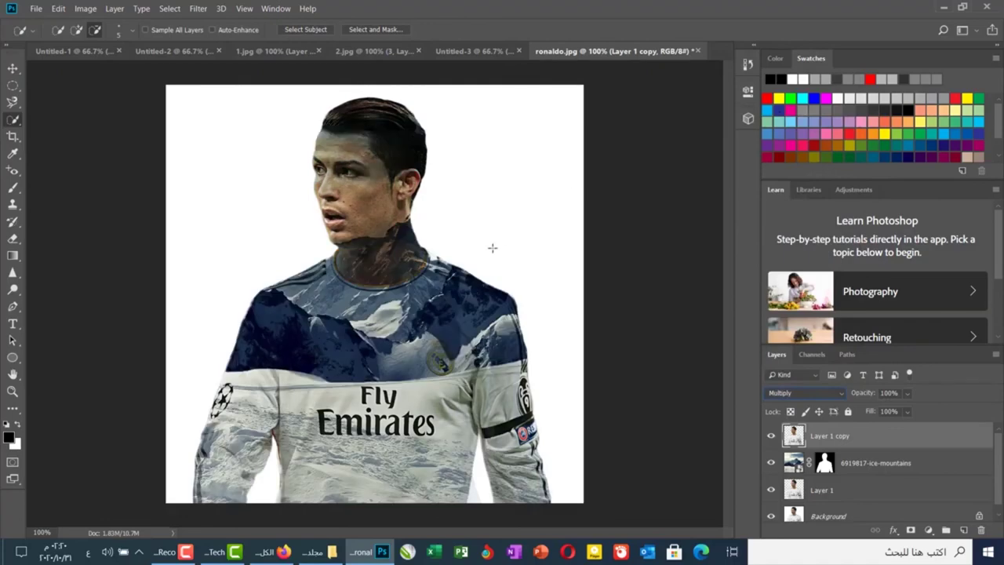